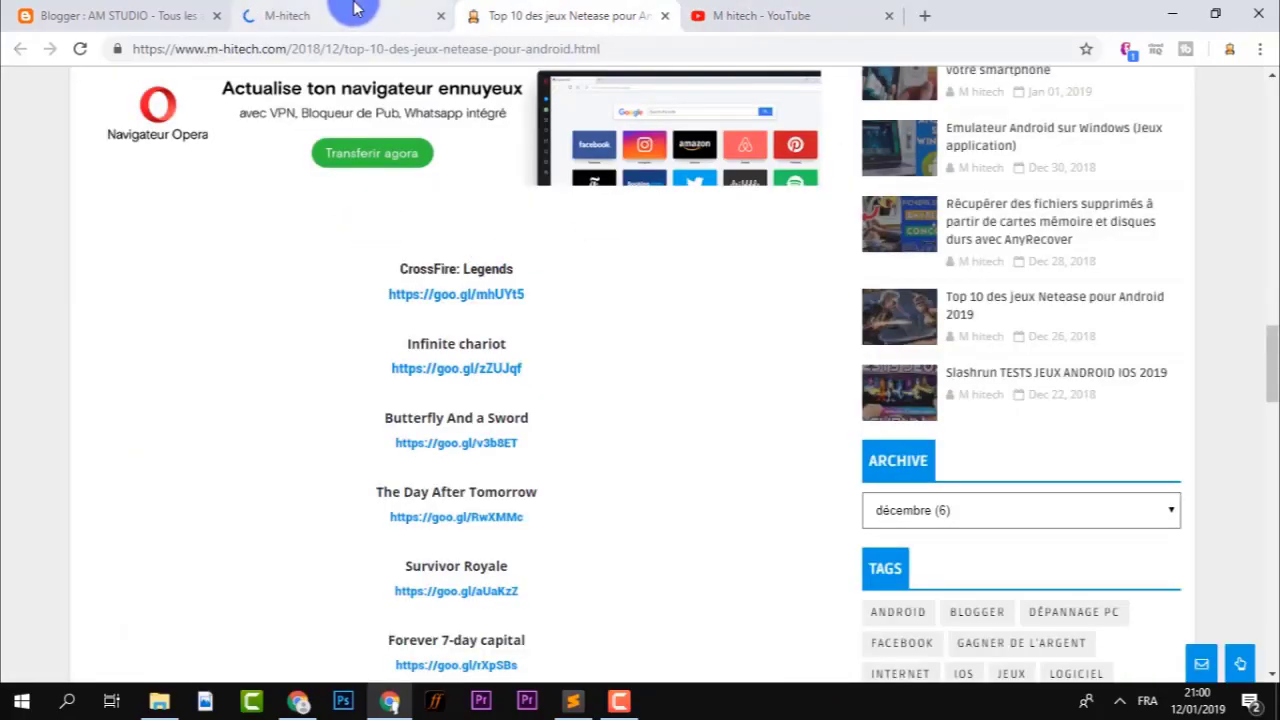
Step: Open the CrossFire: Legends download link from the game list in the M-hitech Netease article
left_click(333, 15)
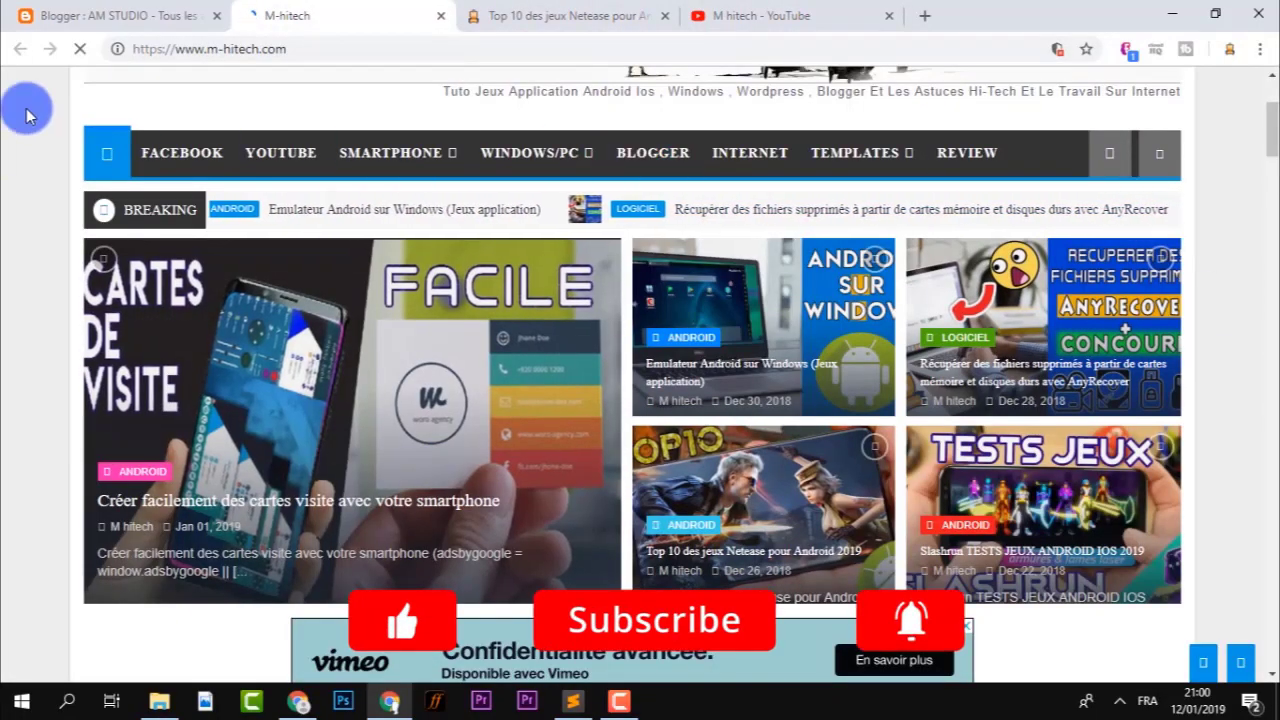
left_click(330, 48)
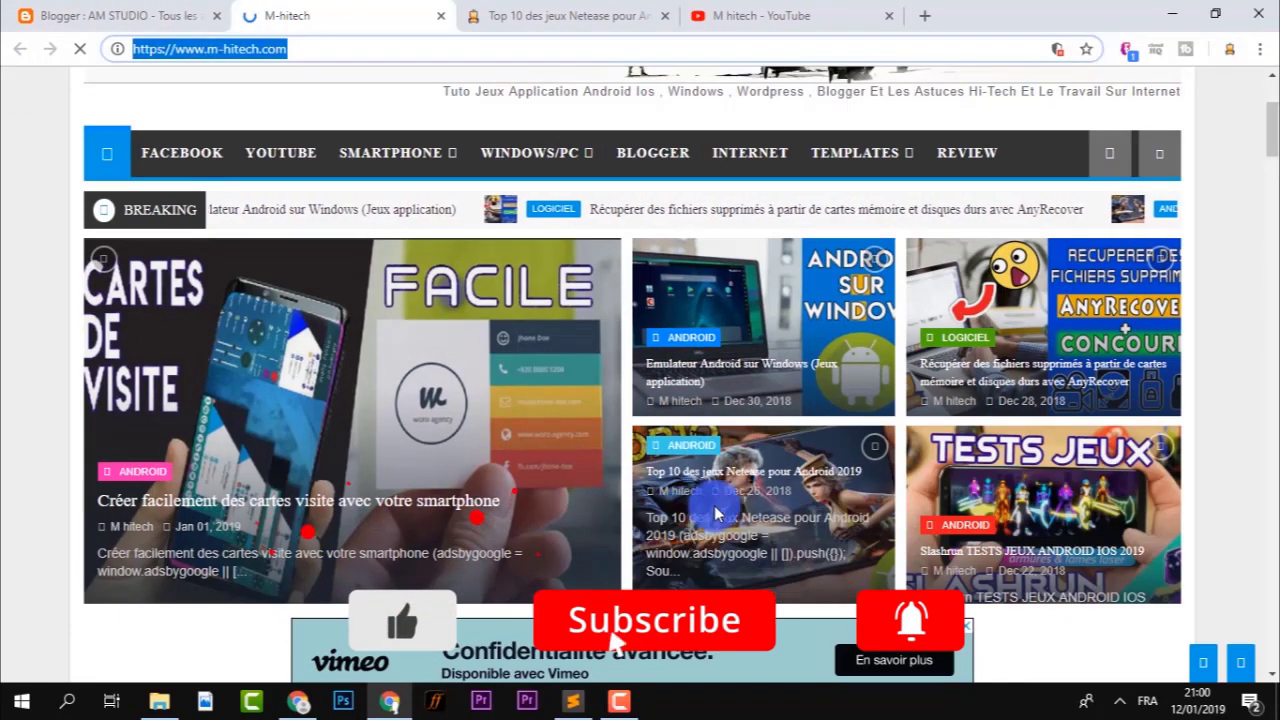
left_click(614, 15)
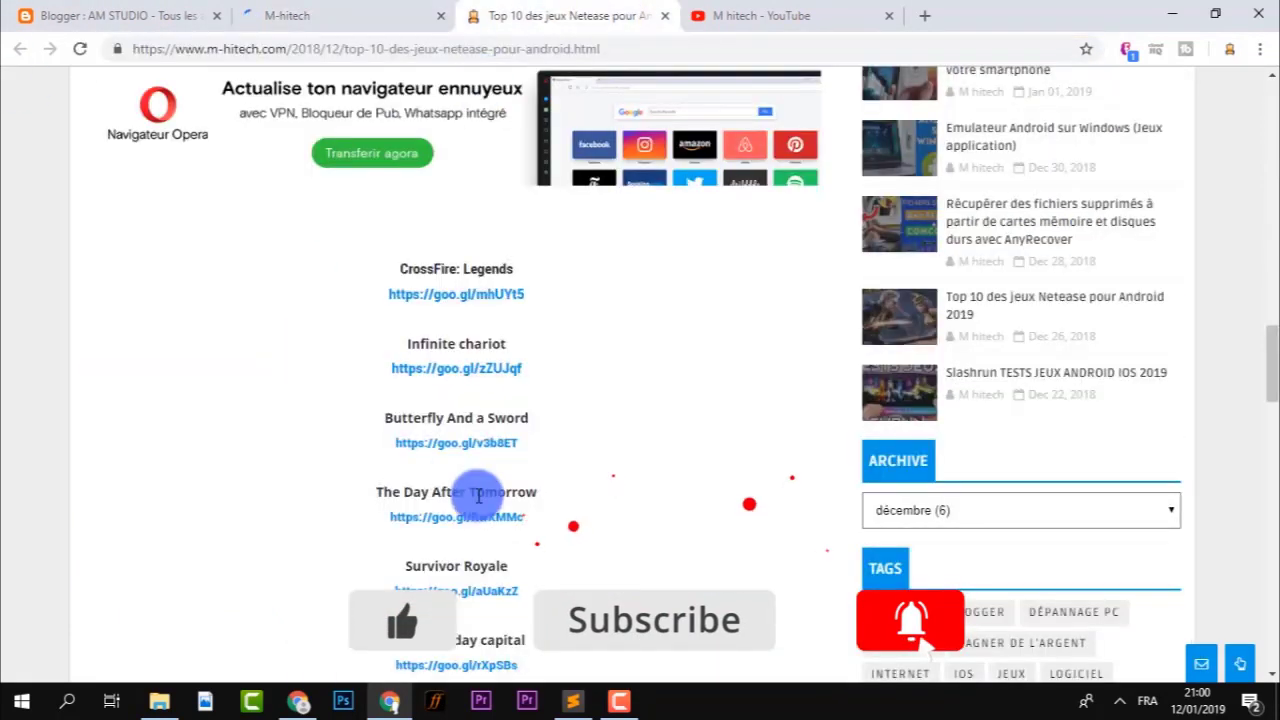
mouse_move(1271, 351)
left_mouse_down()
mouse_move(1268, 143)
mouse_move(1268, 344)
left_mouse_up()
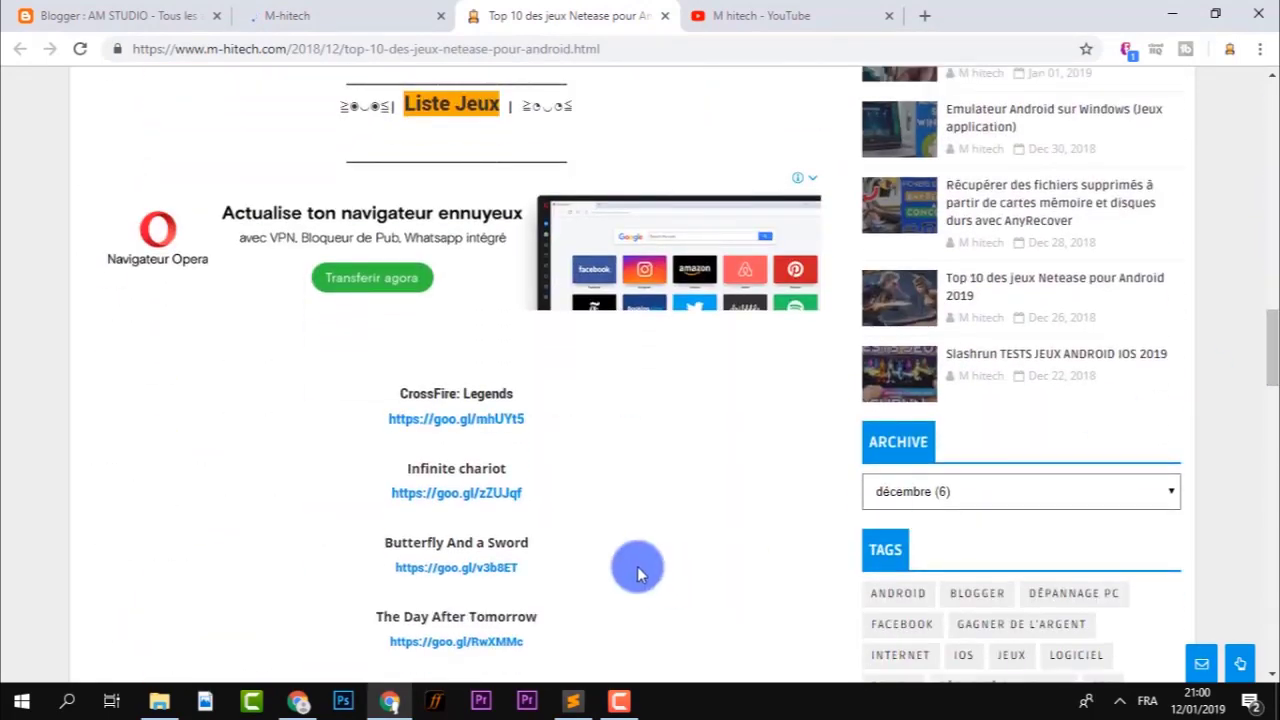
left_click(421, 419)
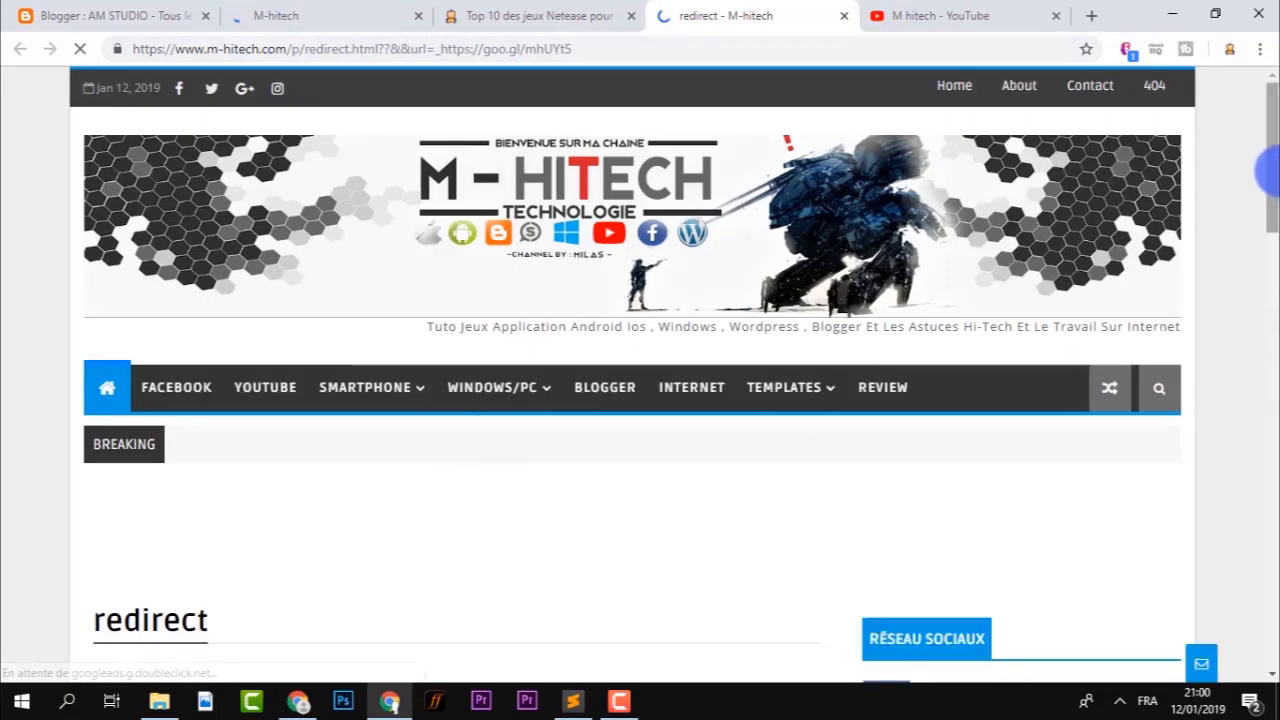
Step: Examine the countdown on the redirect page until it forwards to the game's store page
left_click_drag(1268, 172, 1260, 306)
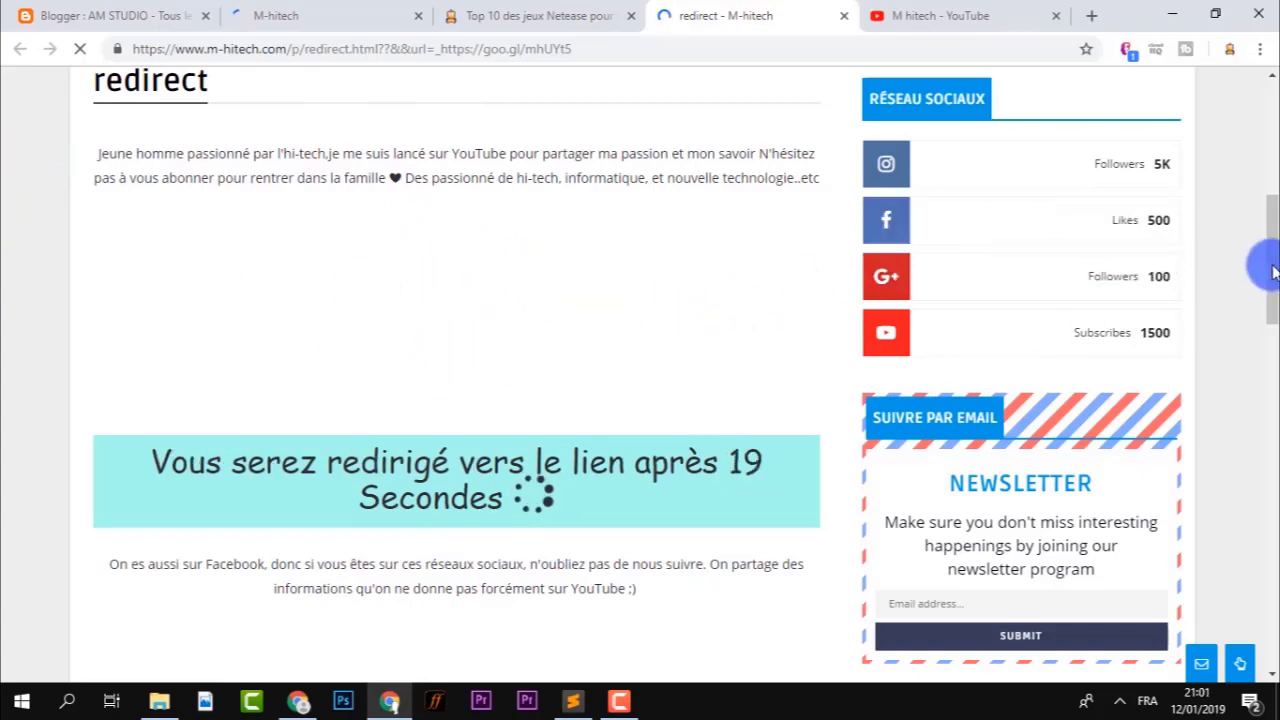
left_click_drag(1262, 264, 1272, 233)
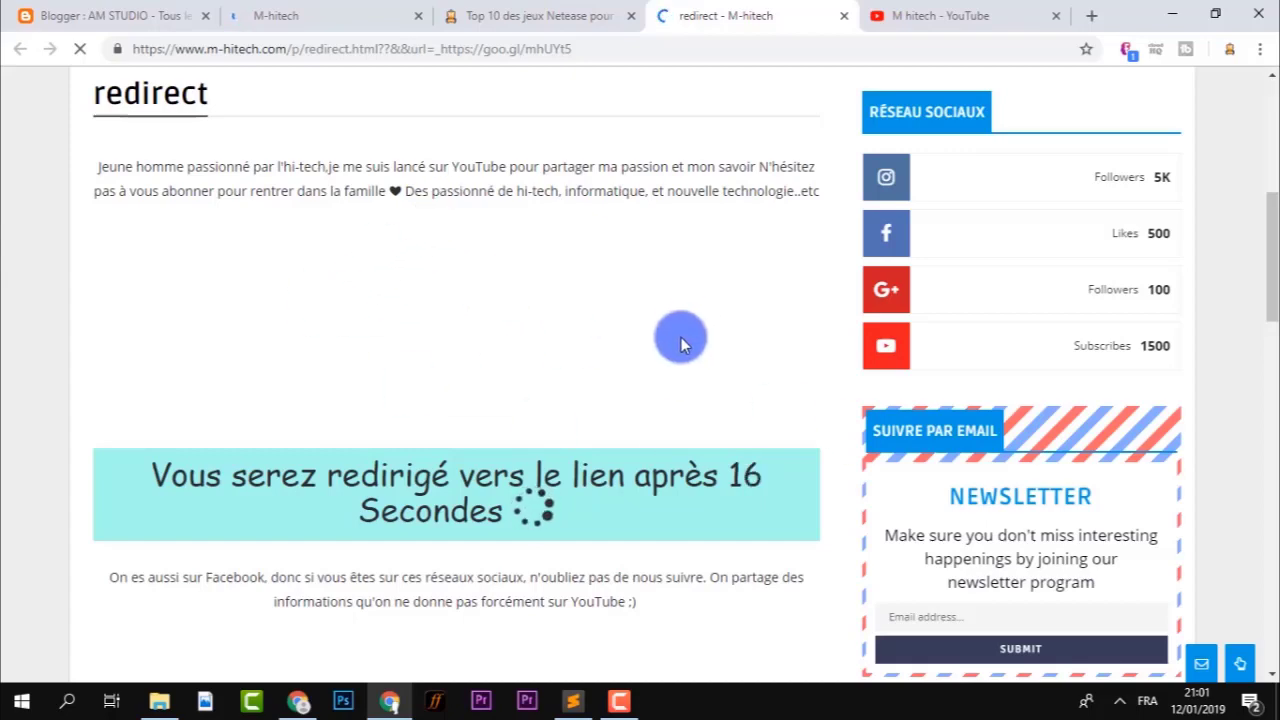
left_click(312, 15)
left_click(77, 50)
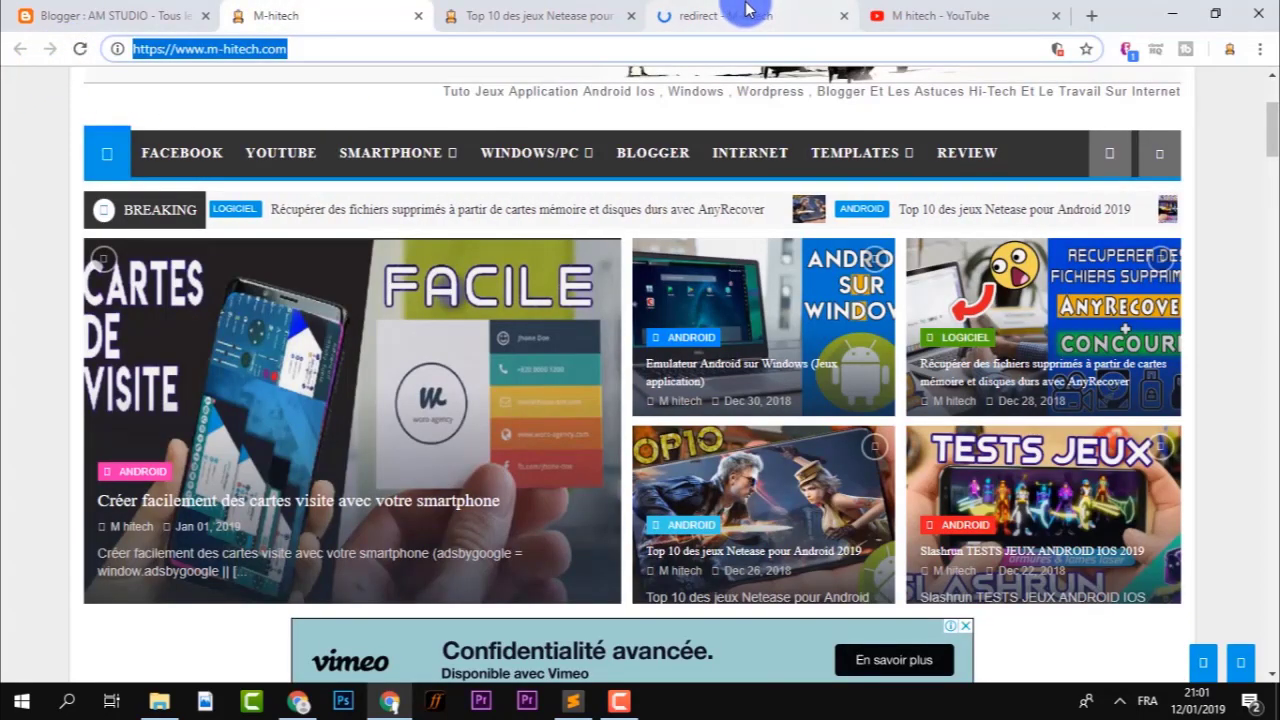
left_click(746, 6)
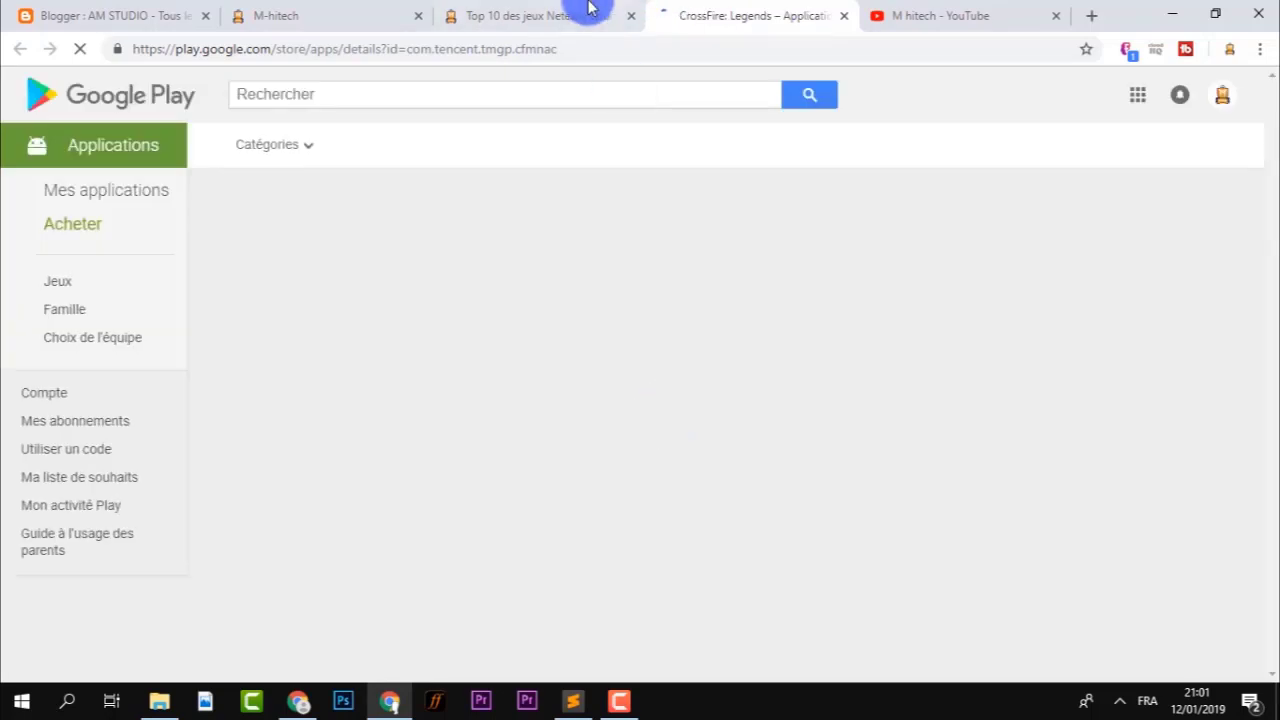
Step: View the CrossFire: Legends store page, close it, and return to the Blogger article list
left_click(586, 12)
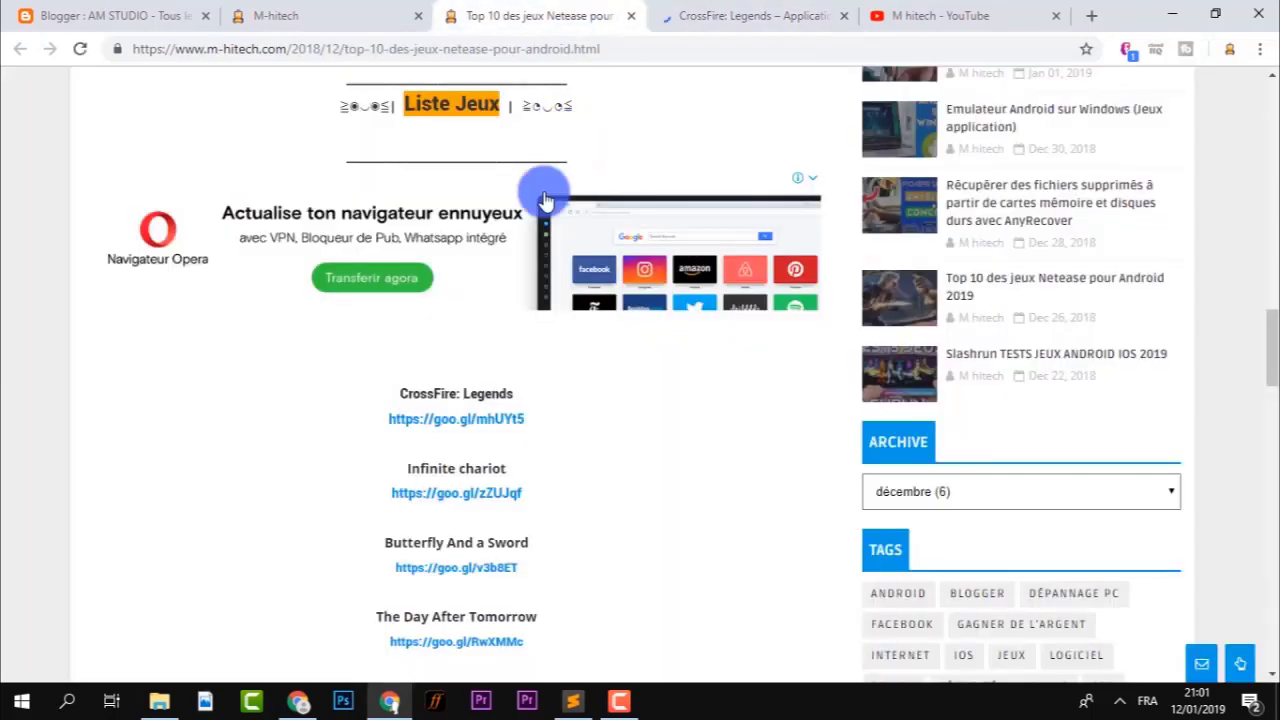
left_click(727, 12)
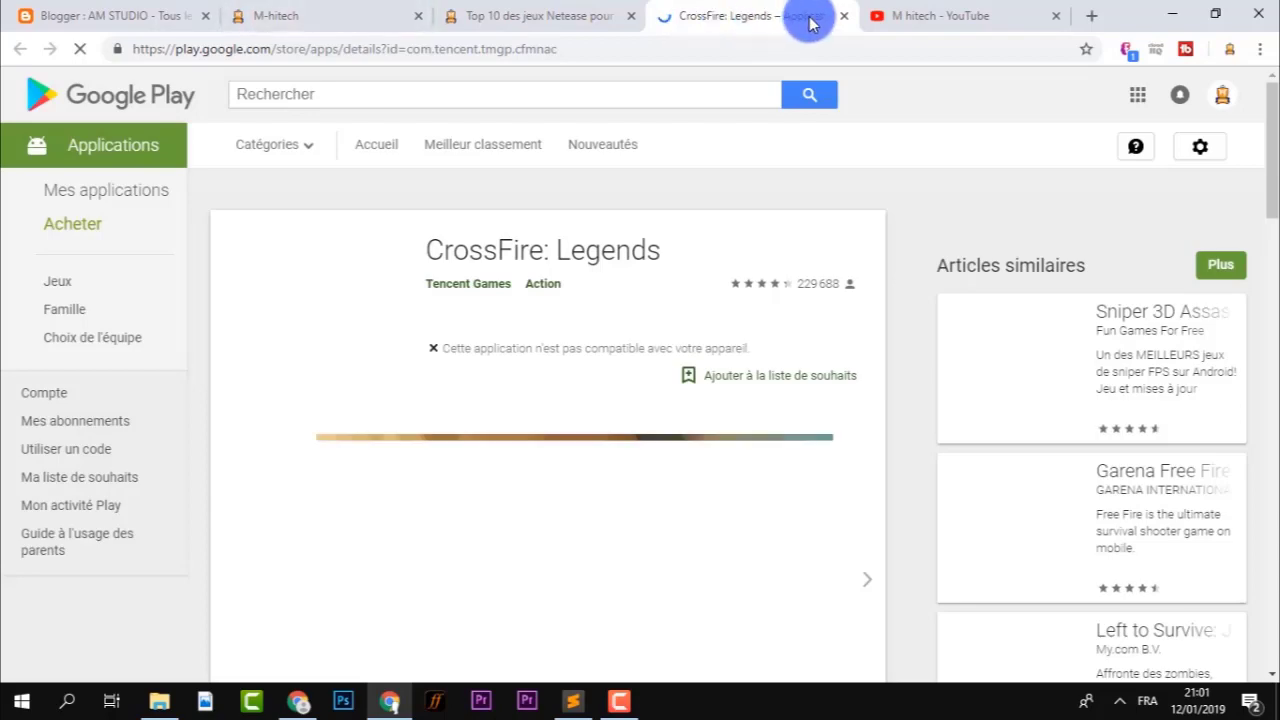
left_click(843, 15)
left_click(505, 15)
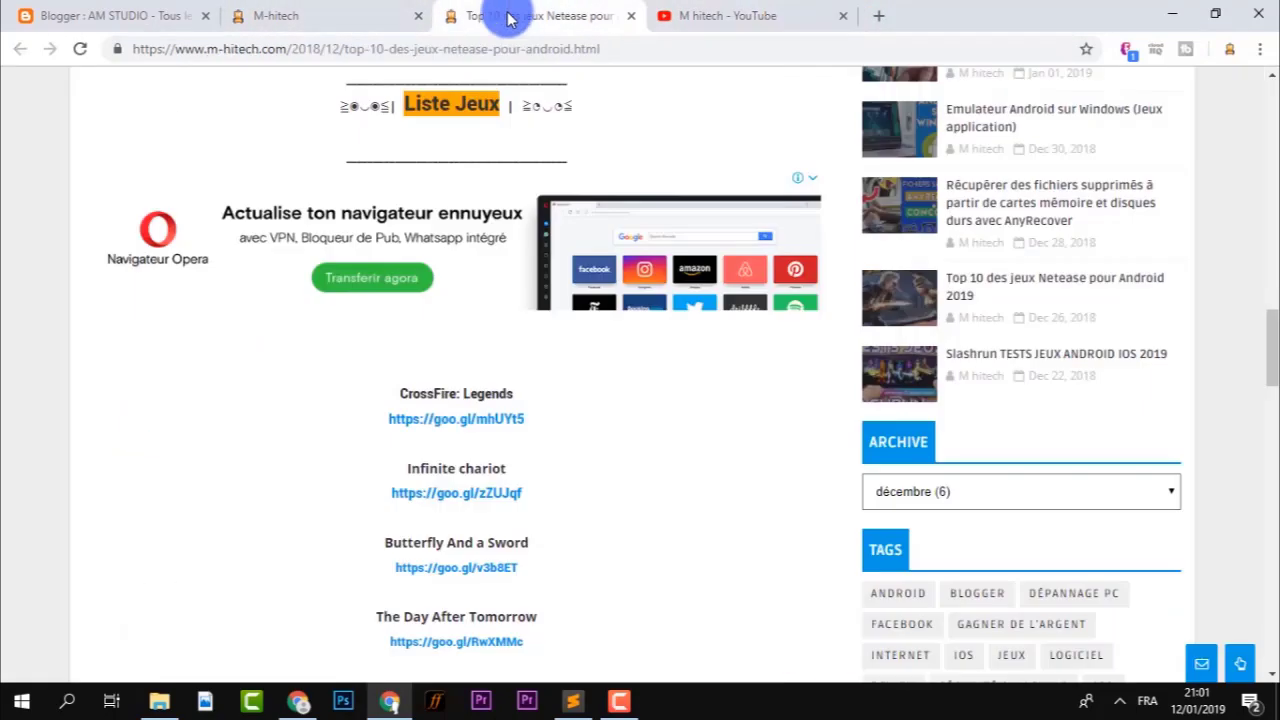
left_click(368, 8)
left_click(114, 17)
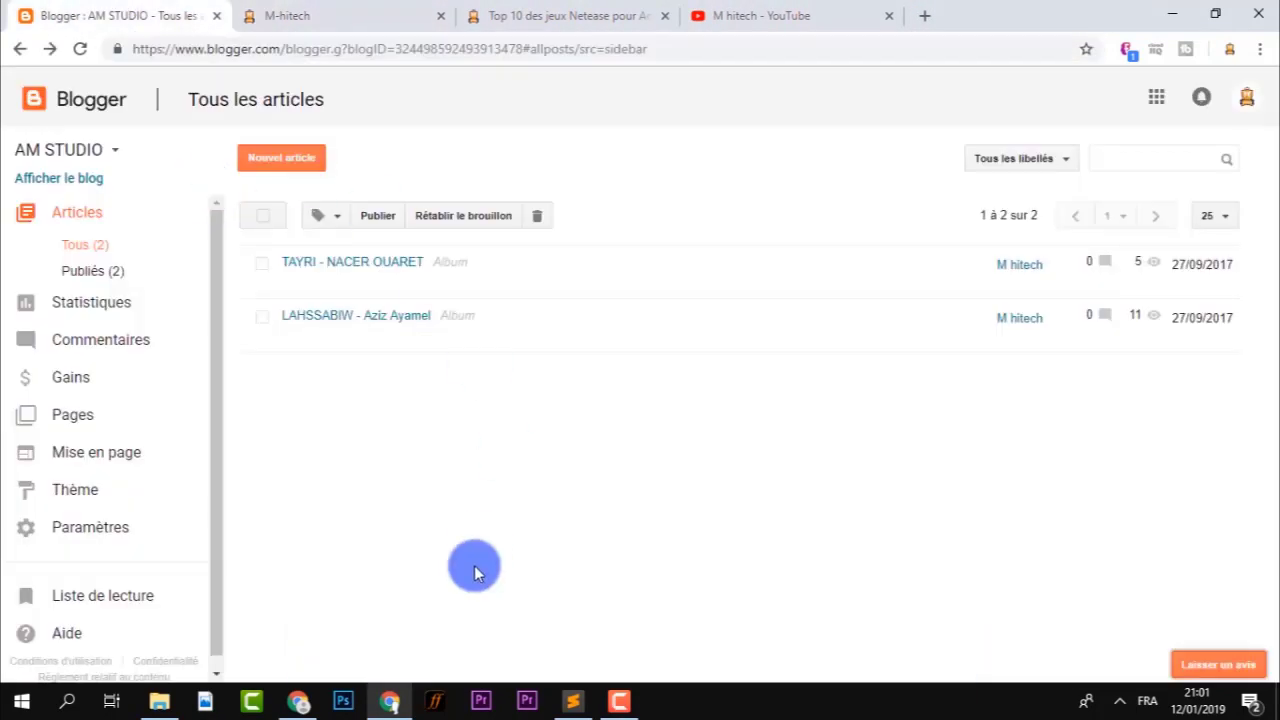
Step: Switch to Sublime Text and review the first script, meant for the body, in the M-hitech file
left_click(588, 702)
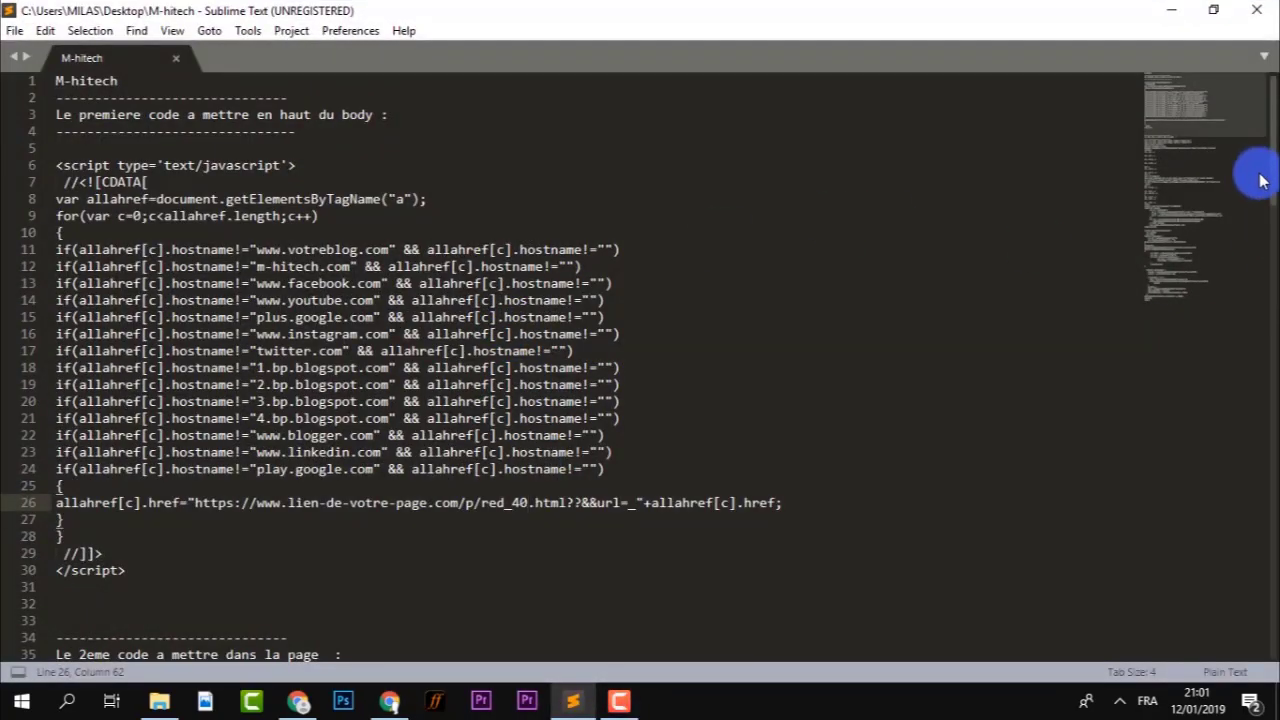
left_click_drag(1273, 187, 1267, 150)
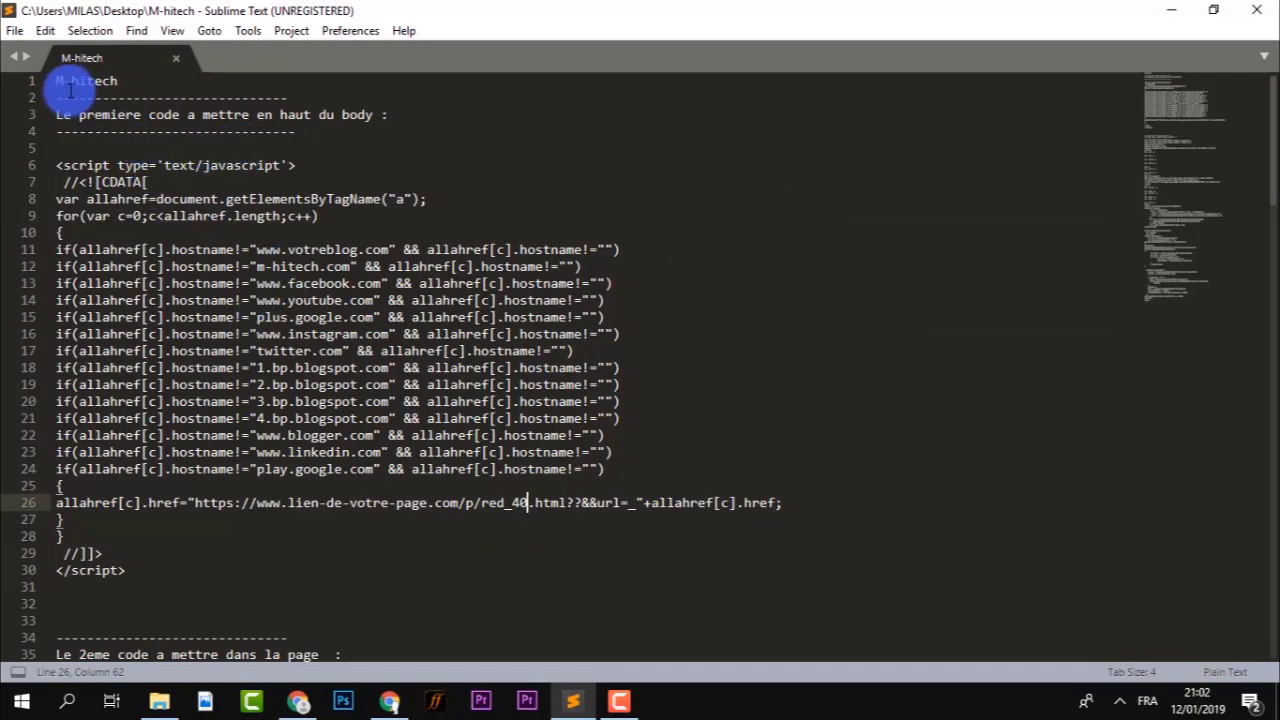
left_click_drag(68, 83, 214, 129)
left_click(294, 300)
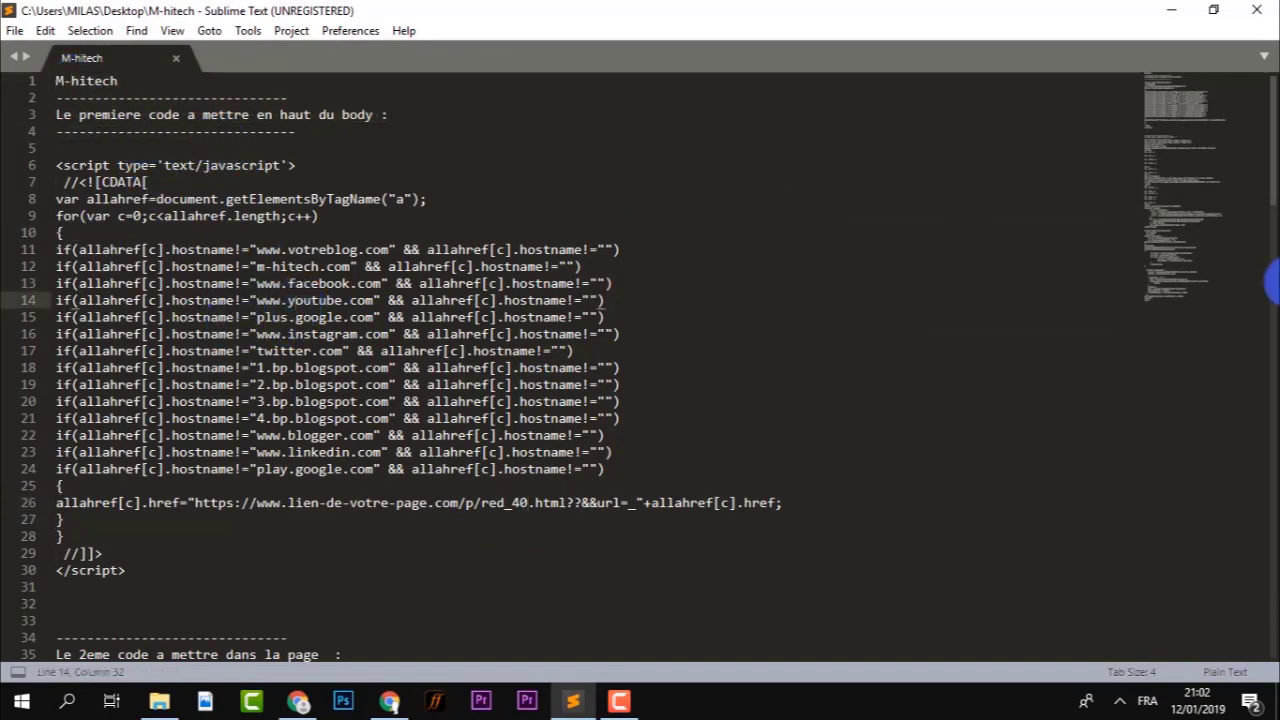
left_click_drag(1276, 172, 1274, 103)
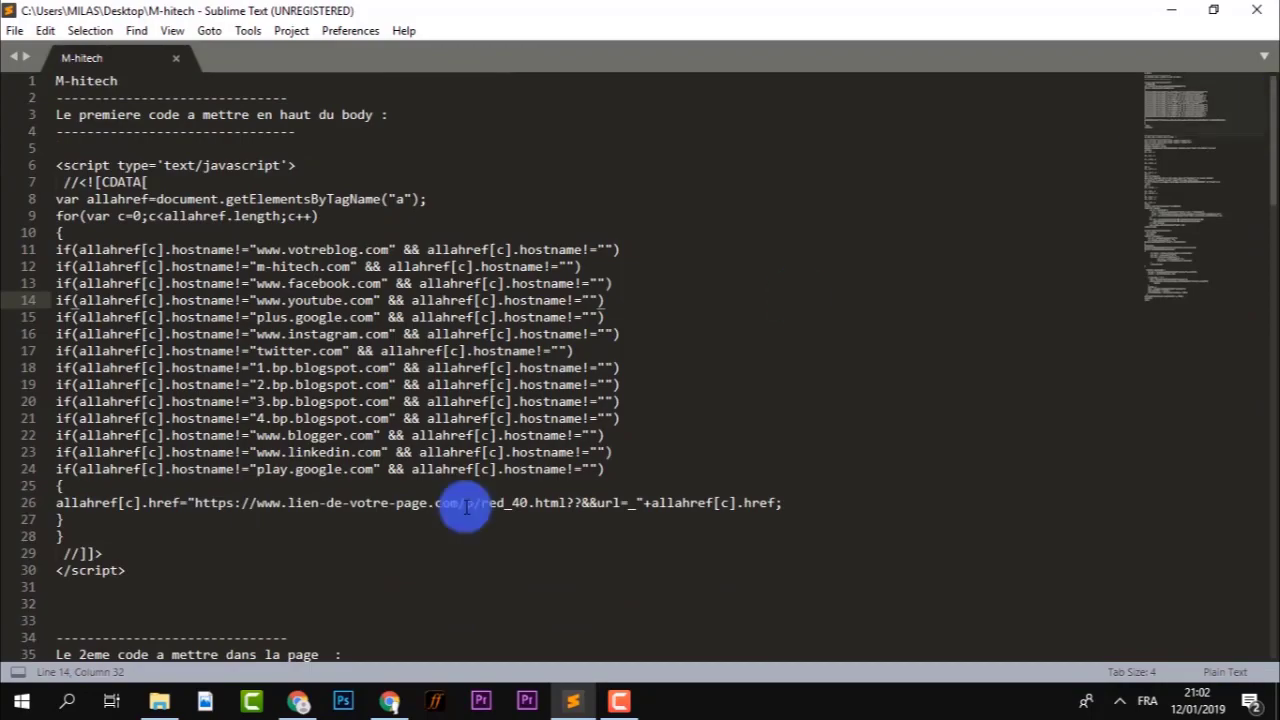
Step: Switch back to Blogger in Chrome and create a new article titled "artic"
left_click(389, 700)
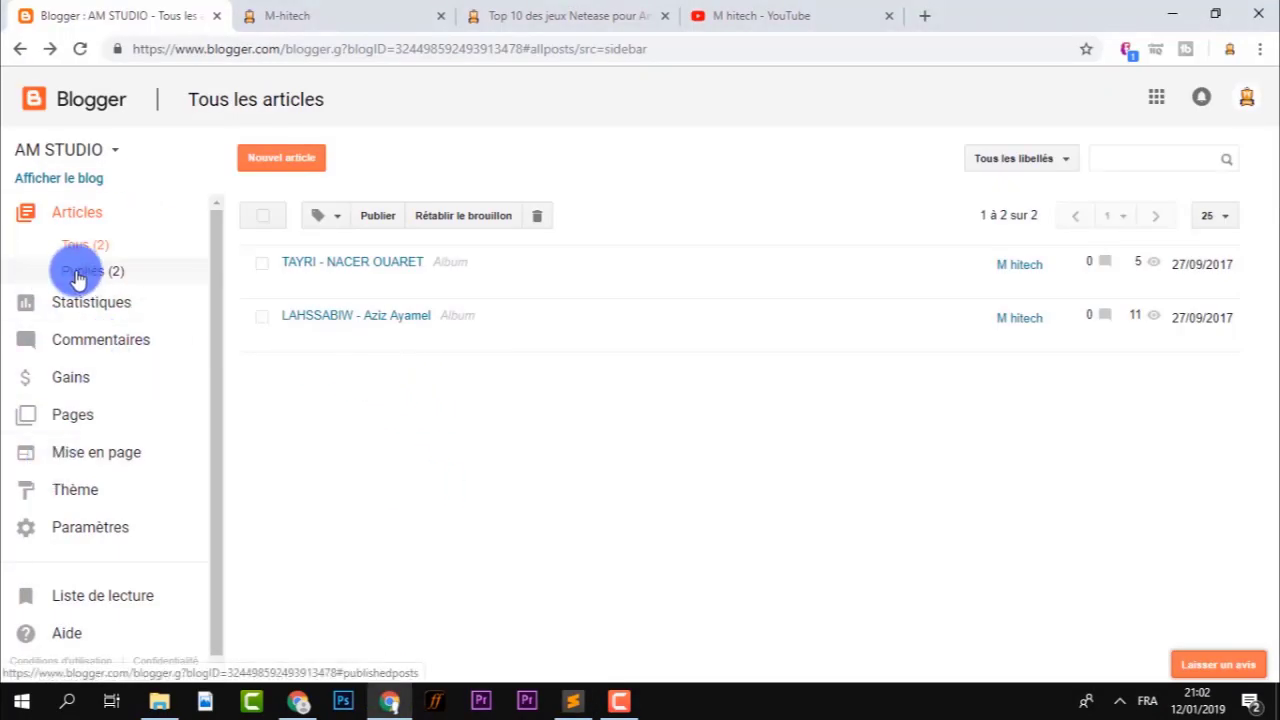
left_click(292, 160)
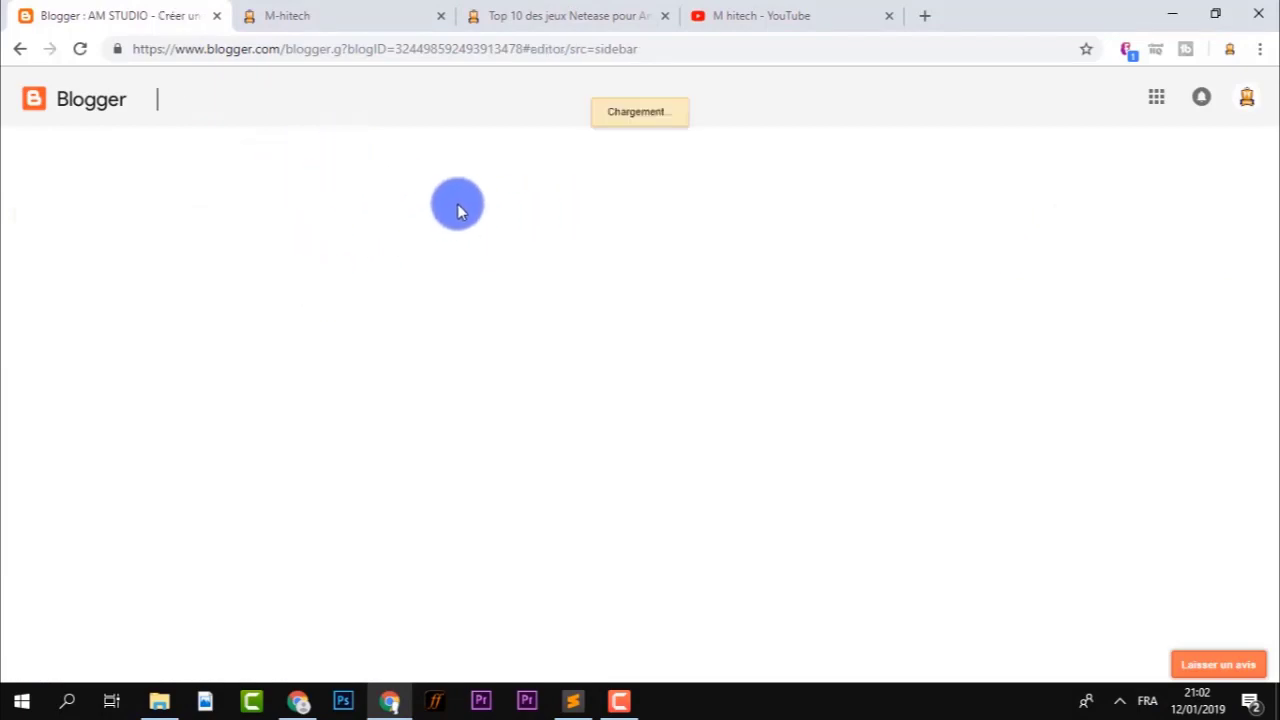
left_click(338, 8)
left_click(200, 15)
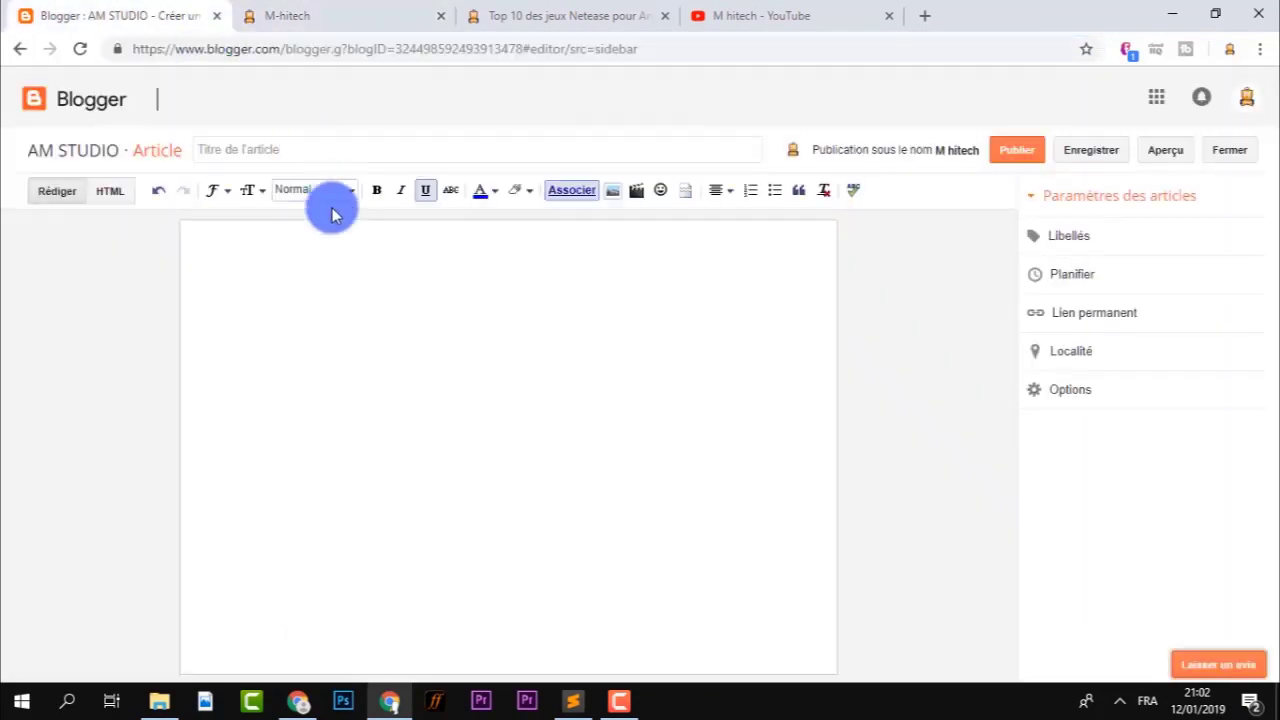
left_click(403, 362)
left_click(390, 146)
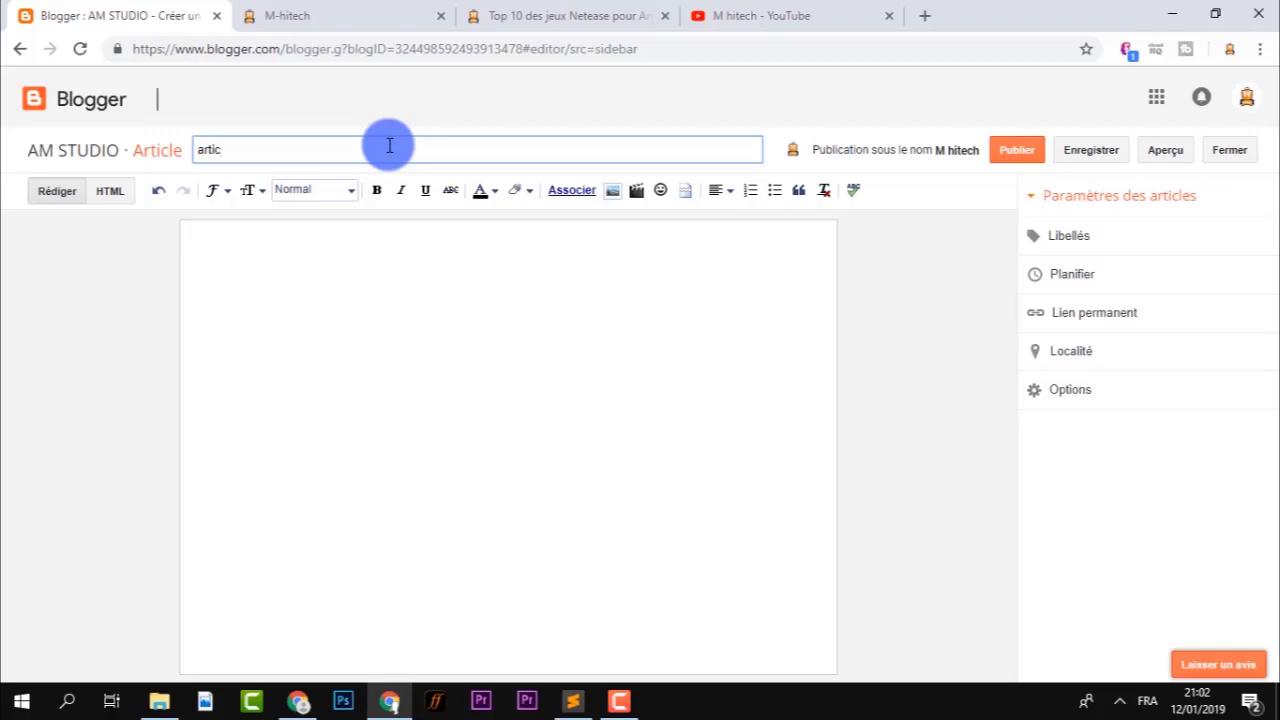
left_click(328, 311)
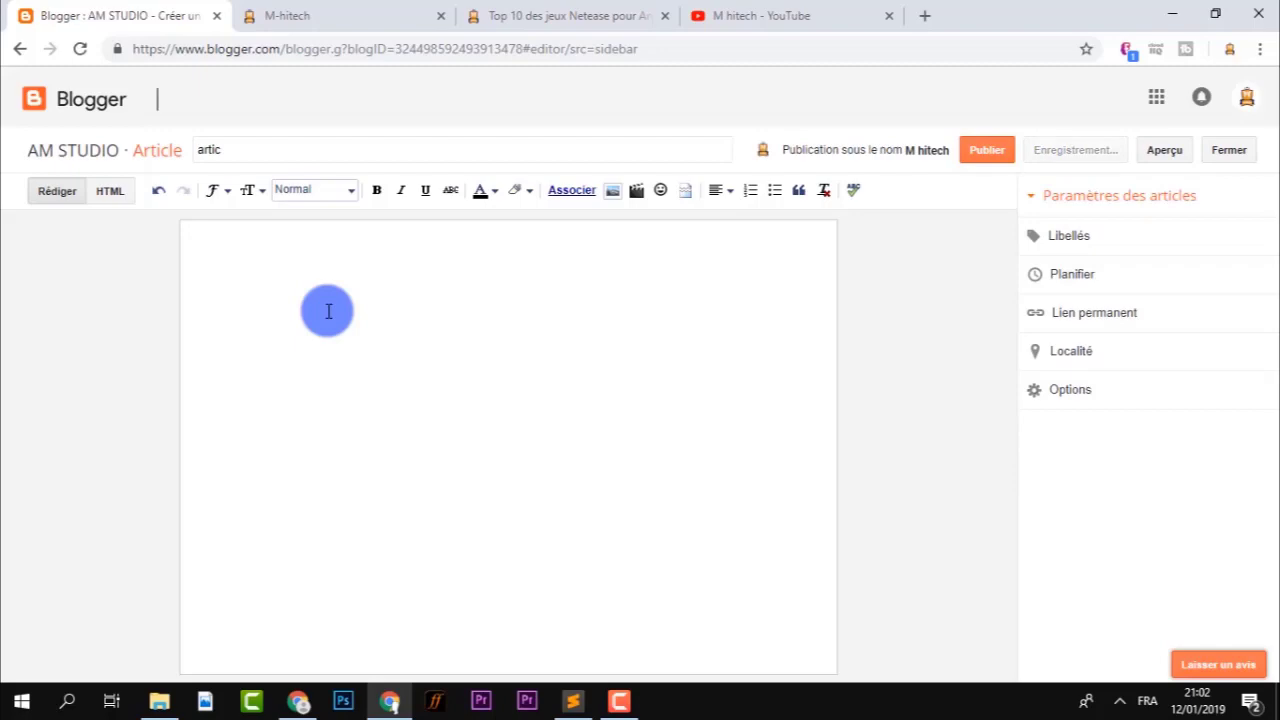
type("uglfluefg  efluezfg e")
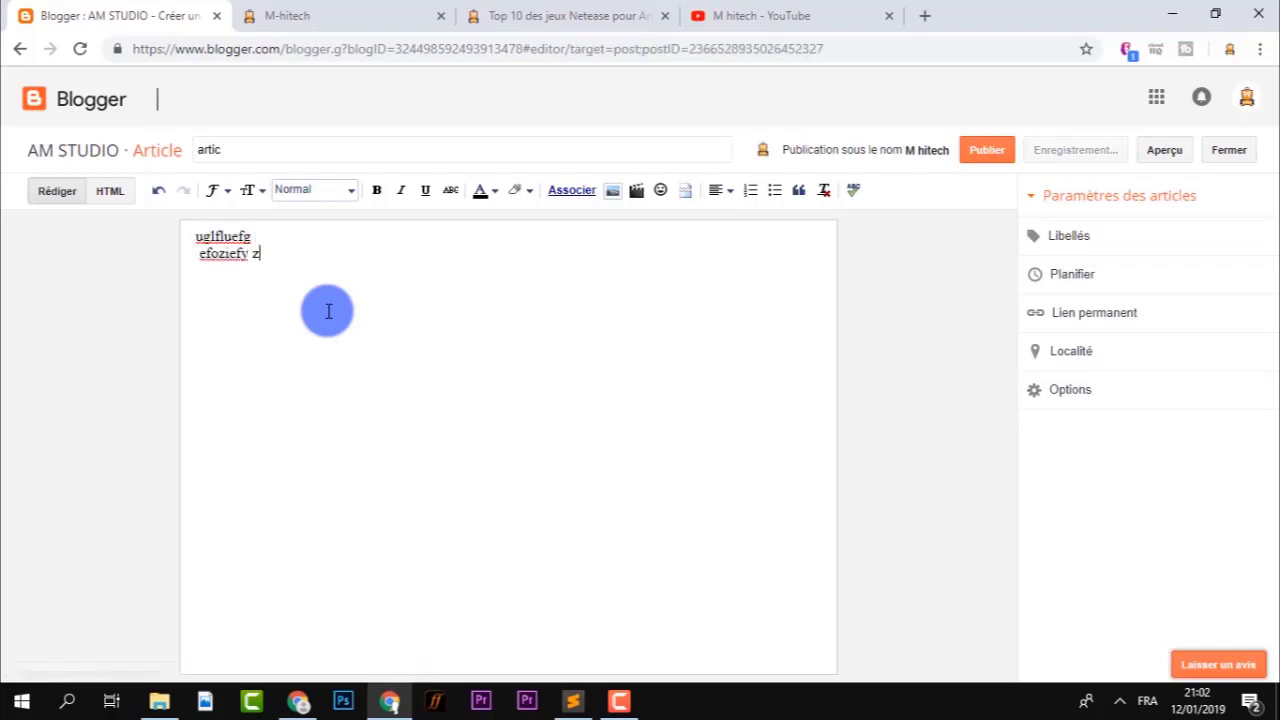
key("Return")
left_click(254, 11)
key("ctrl+c")
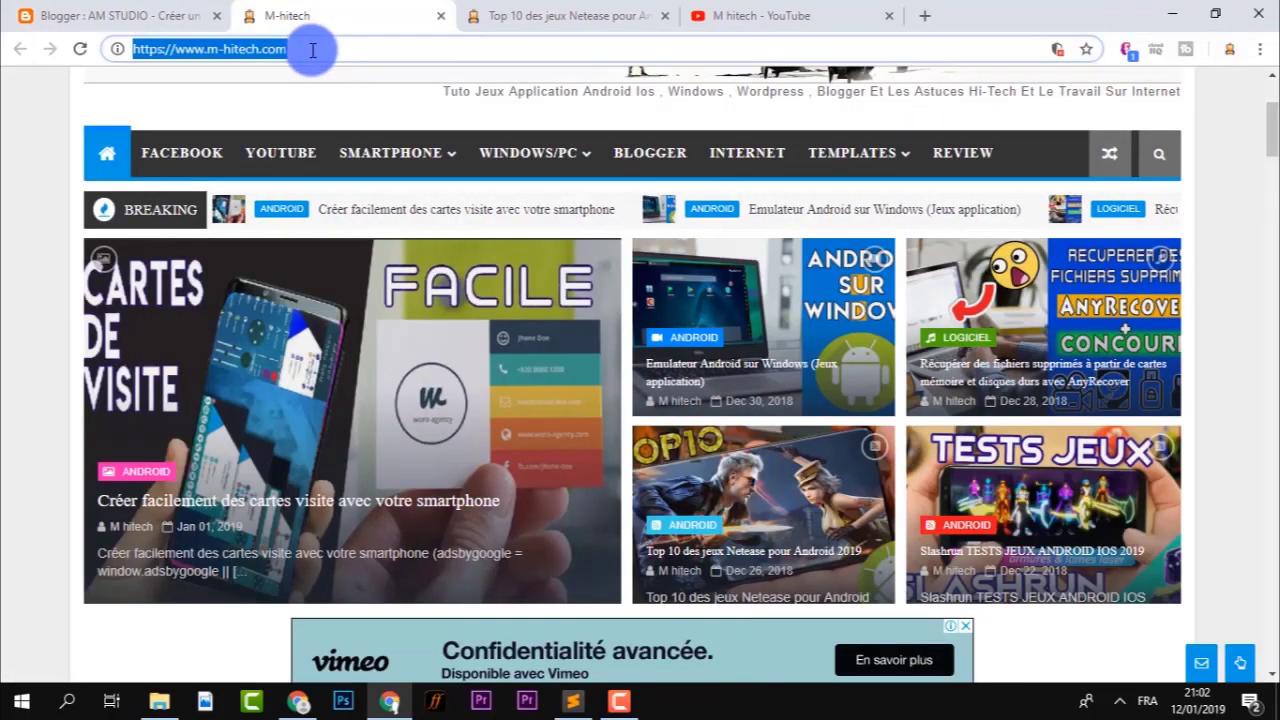
key("ctrl+shift+Tab")
key("ctrl+v")
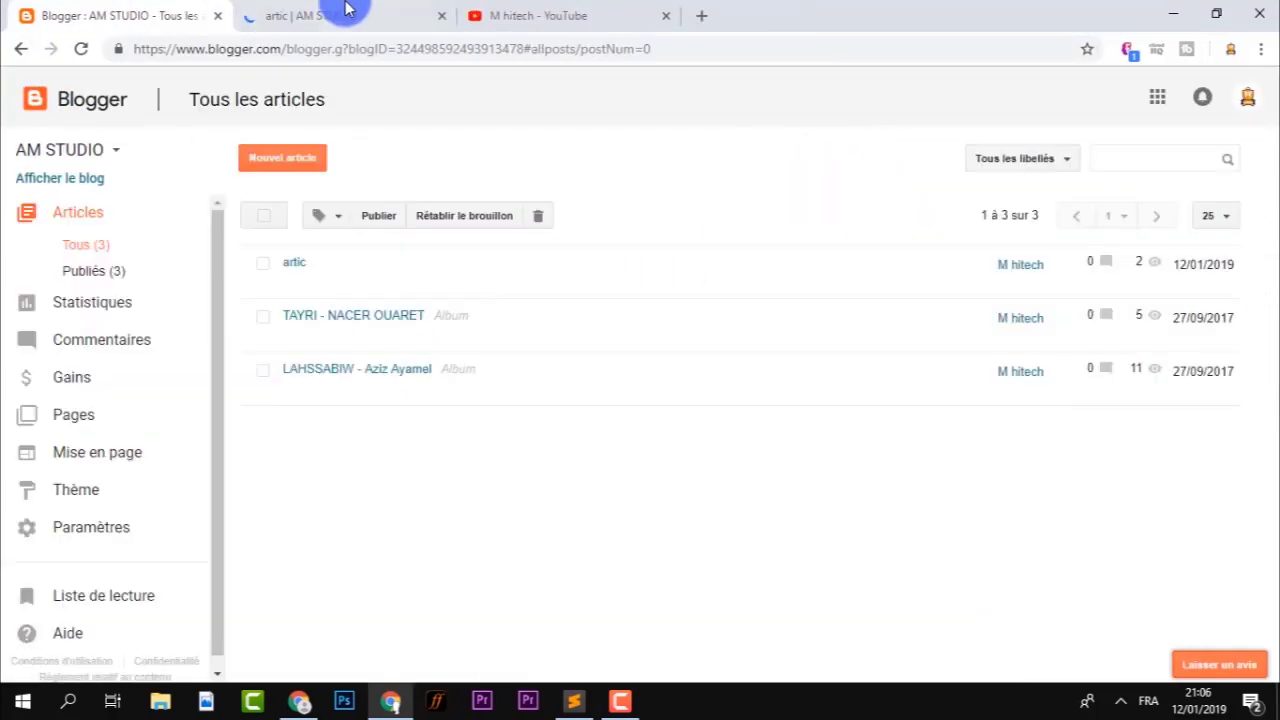
Step: Test the m-hitech.com link in the published article, and close both the linked site and the article
left_click(343, 11)
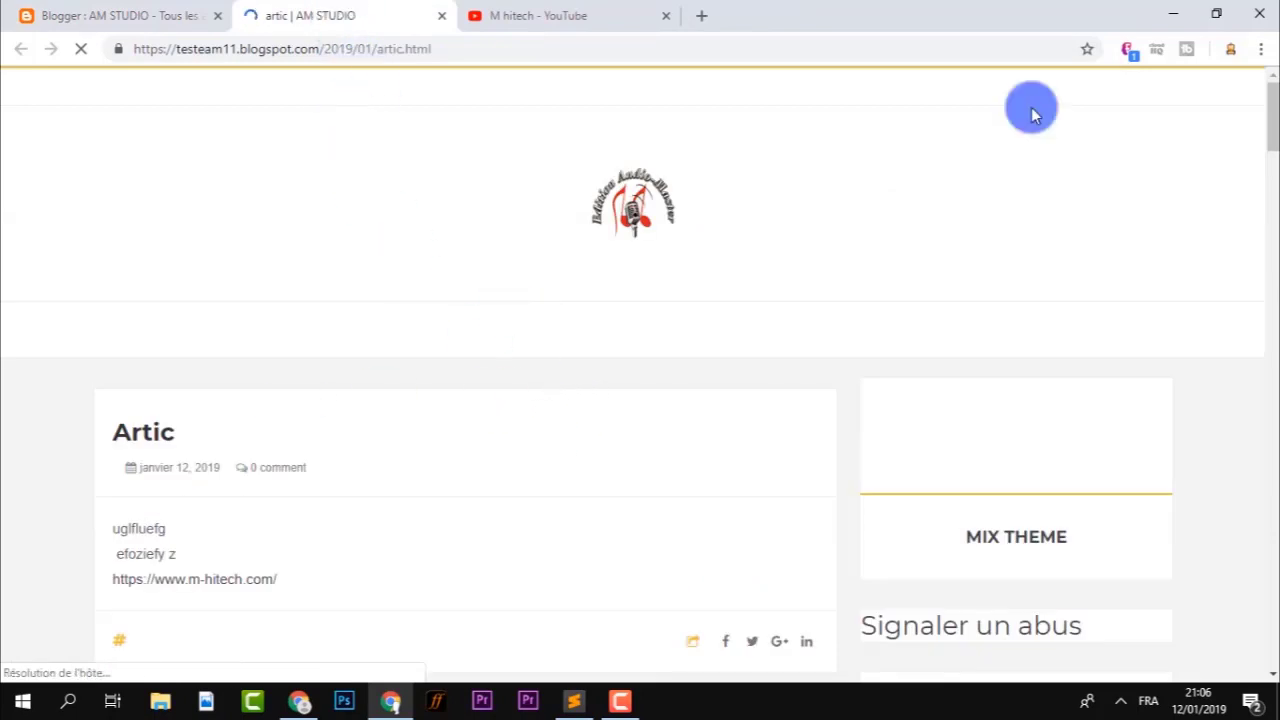
scroll(1268, 140, "down", 3)
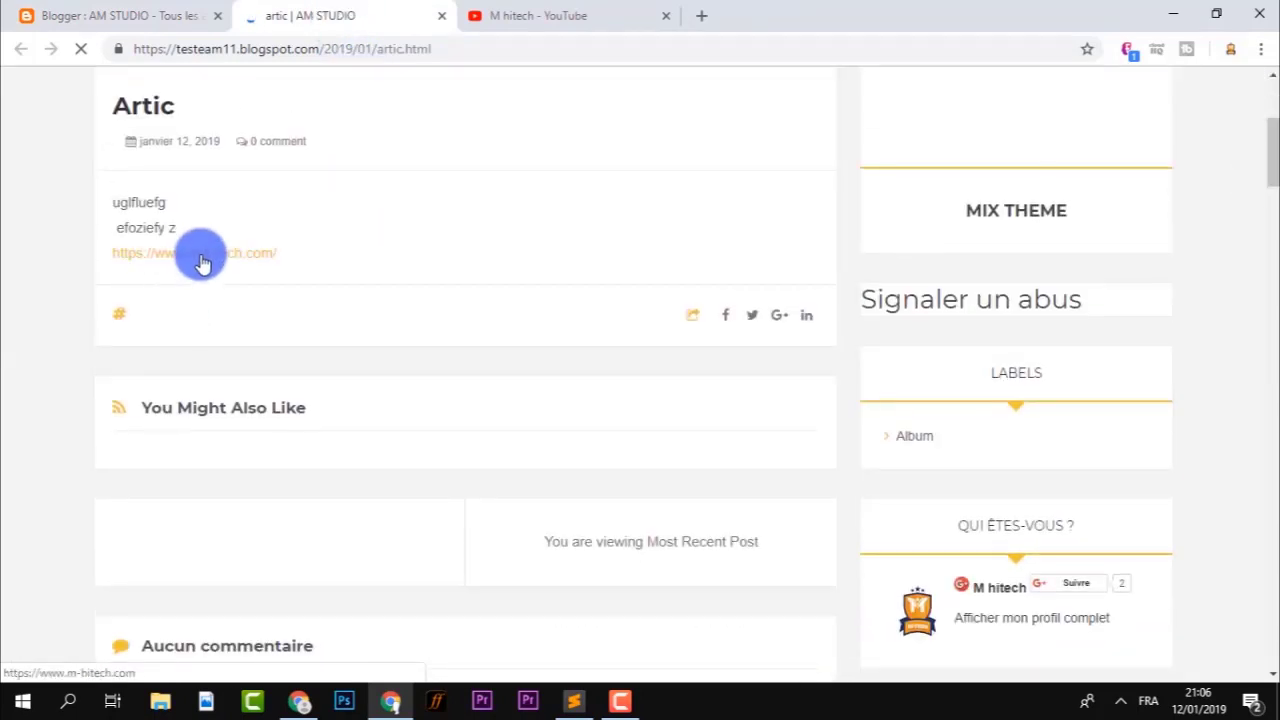
left_click(200, 255)
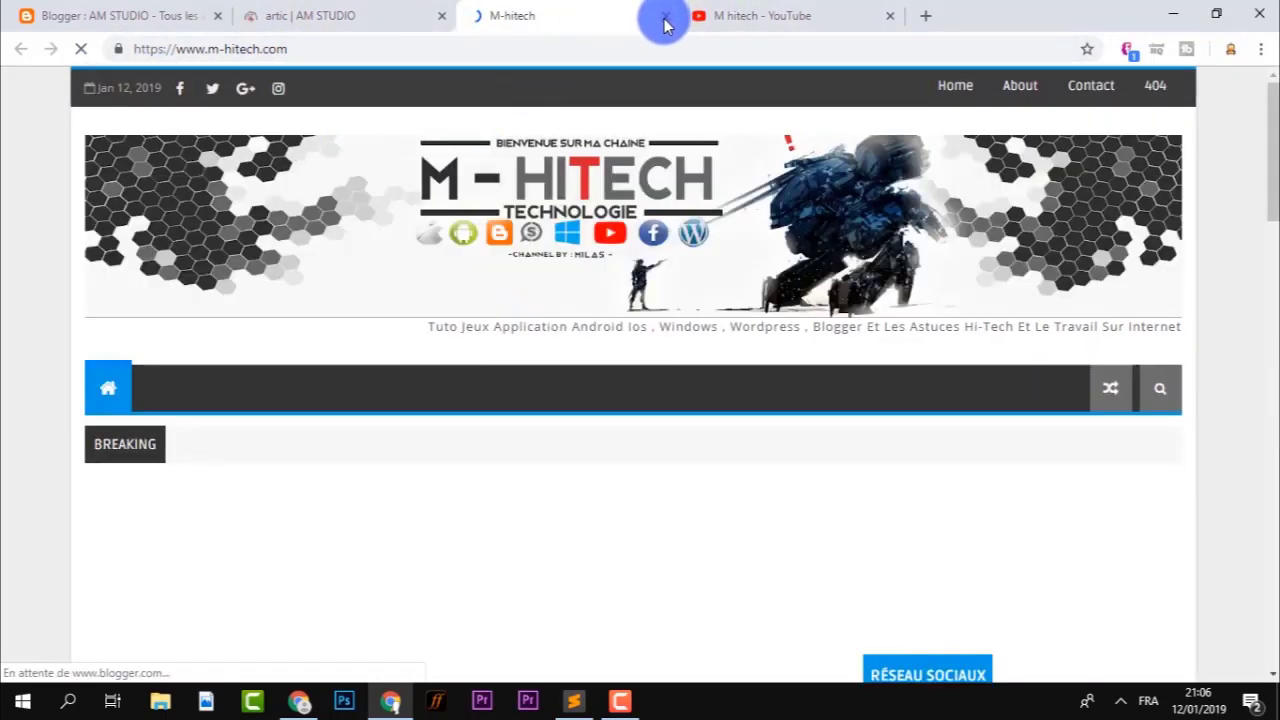
scroll(640, 400, "down", 5)
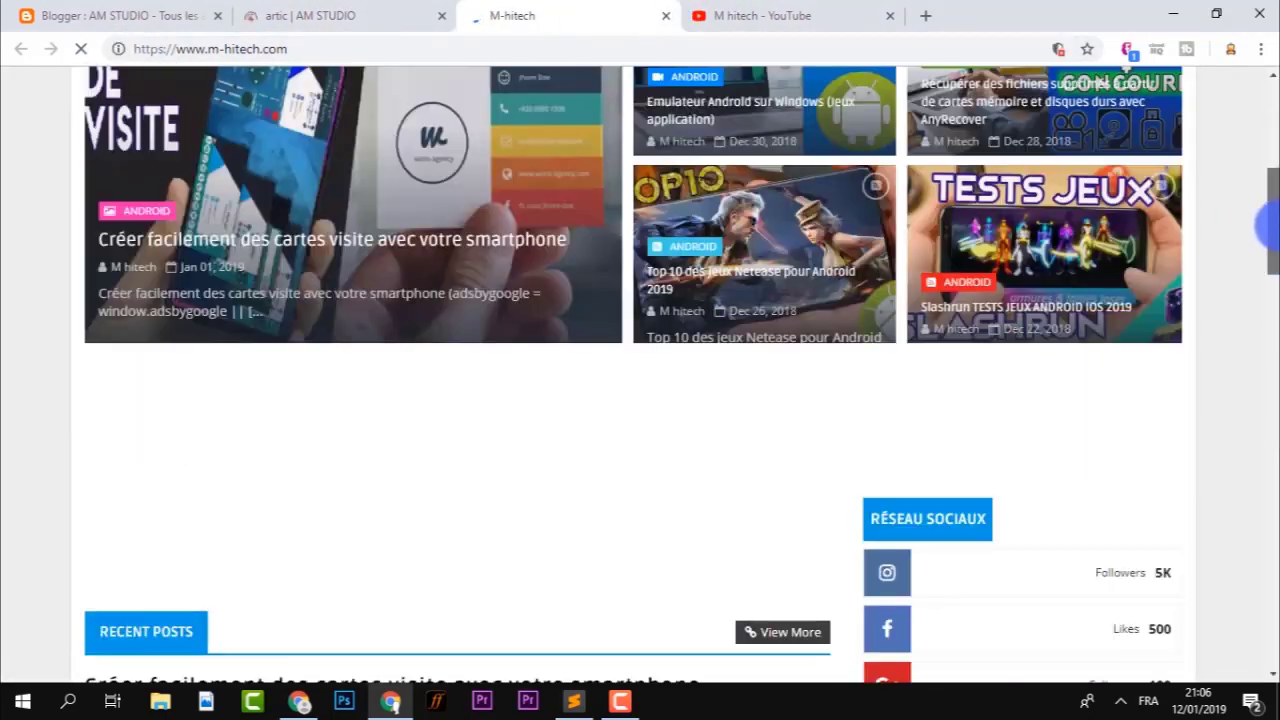
scroll(640, 400, "up", 2)
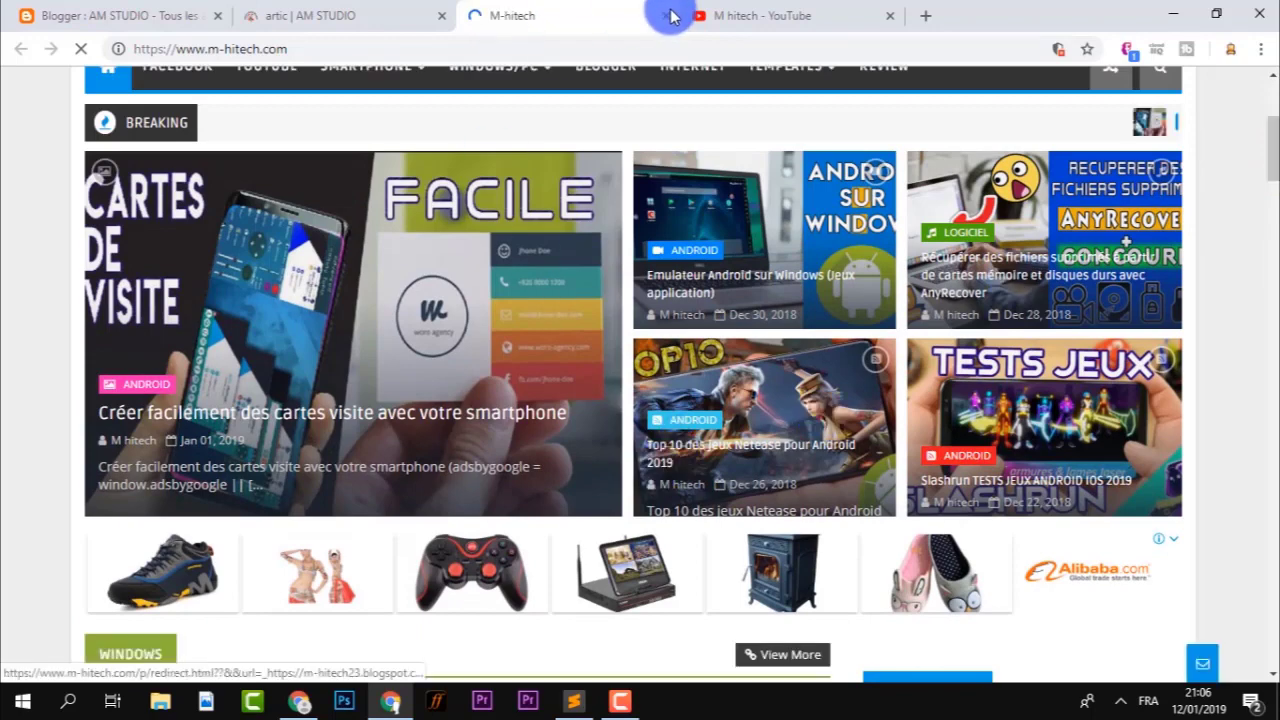
left_click(666, 15)
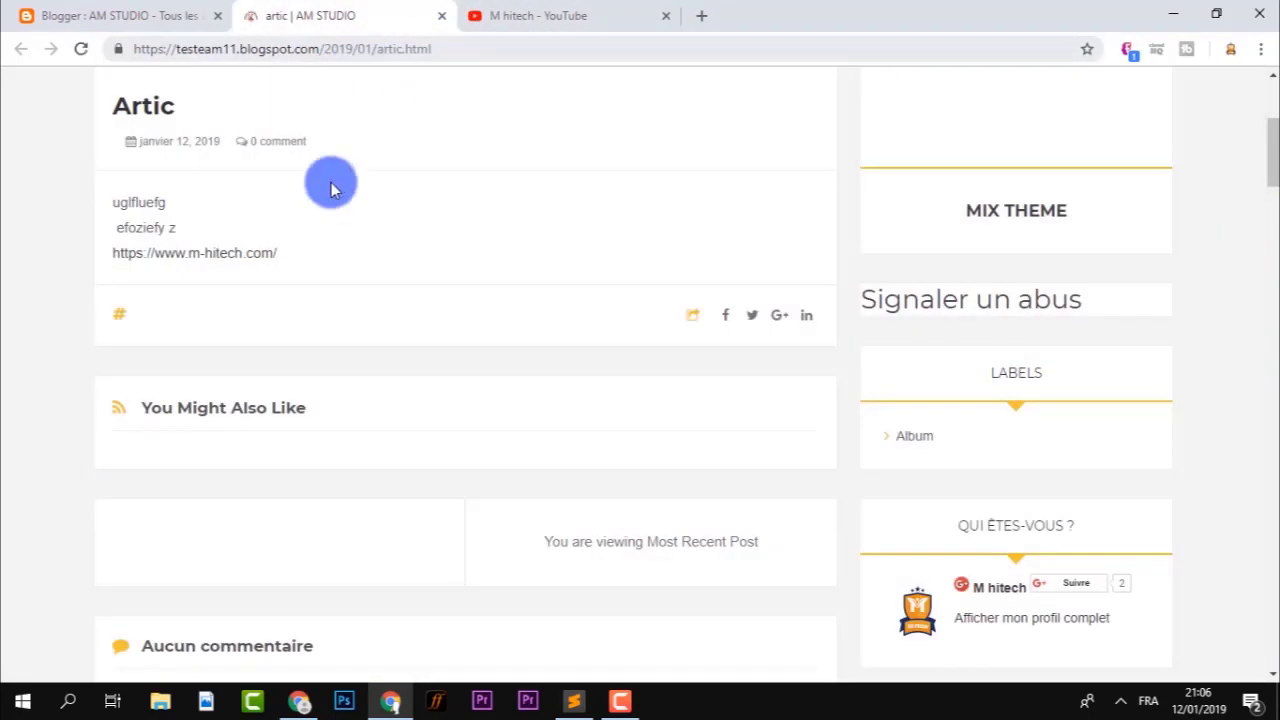
left_click(140, 15)
left_click(441, 15)
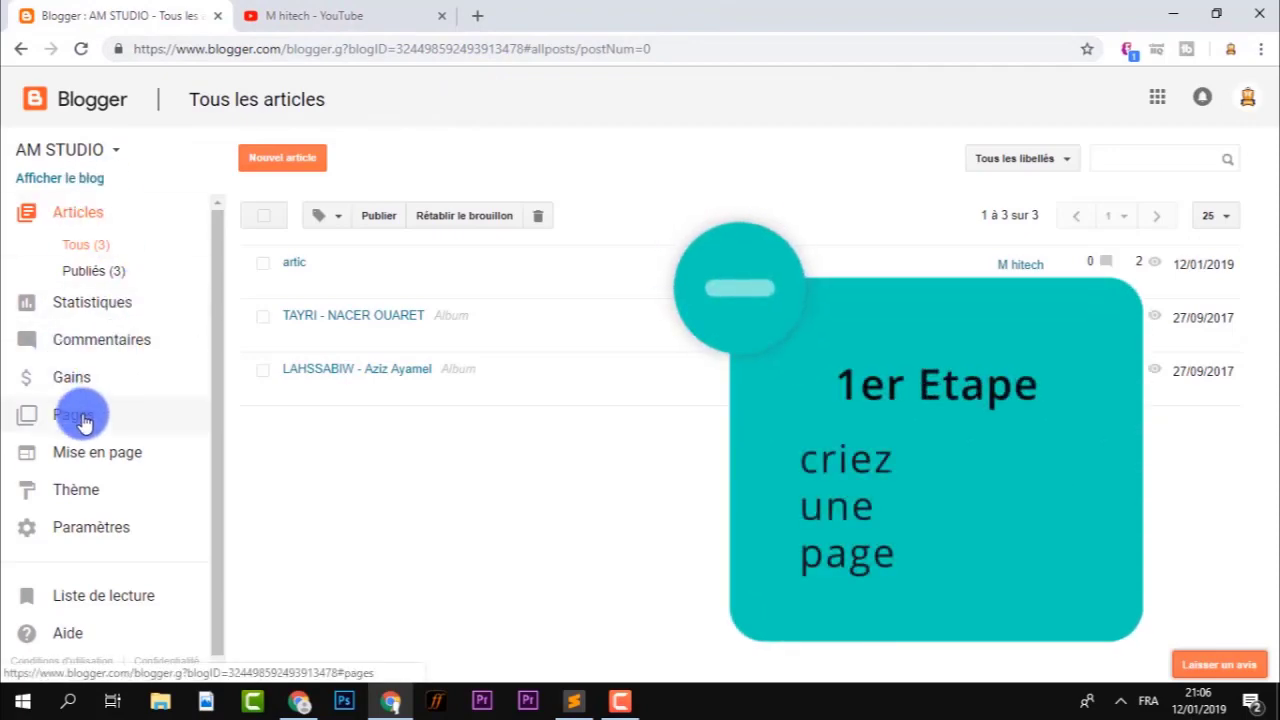
Step: Create a new page in the blog's page list and title it "redirect"
left_click(72, 418)
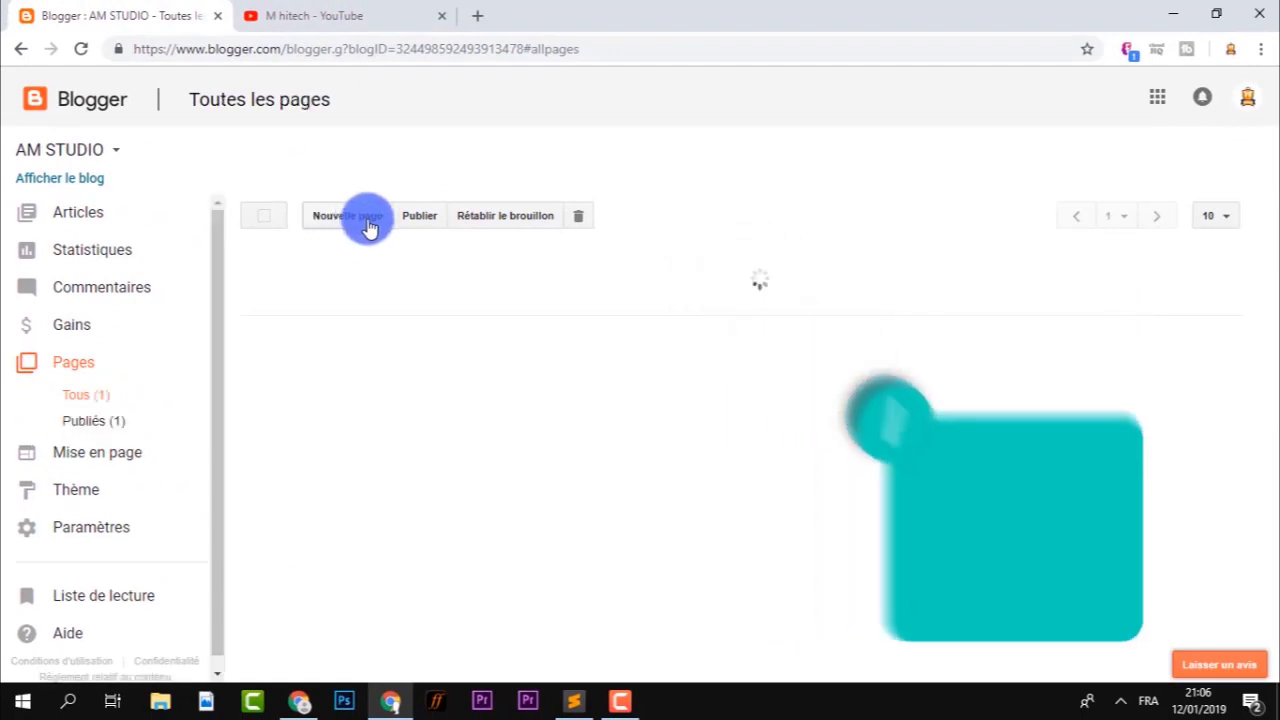
left_click(356, 226)
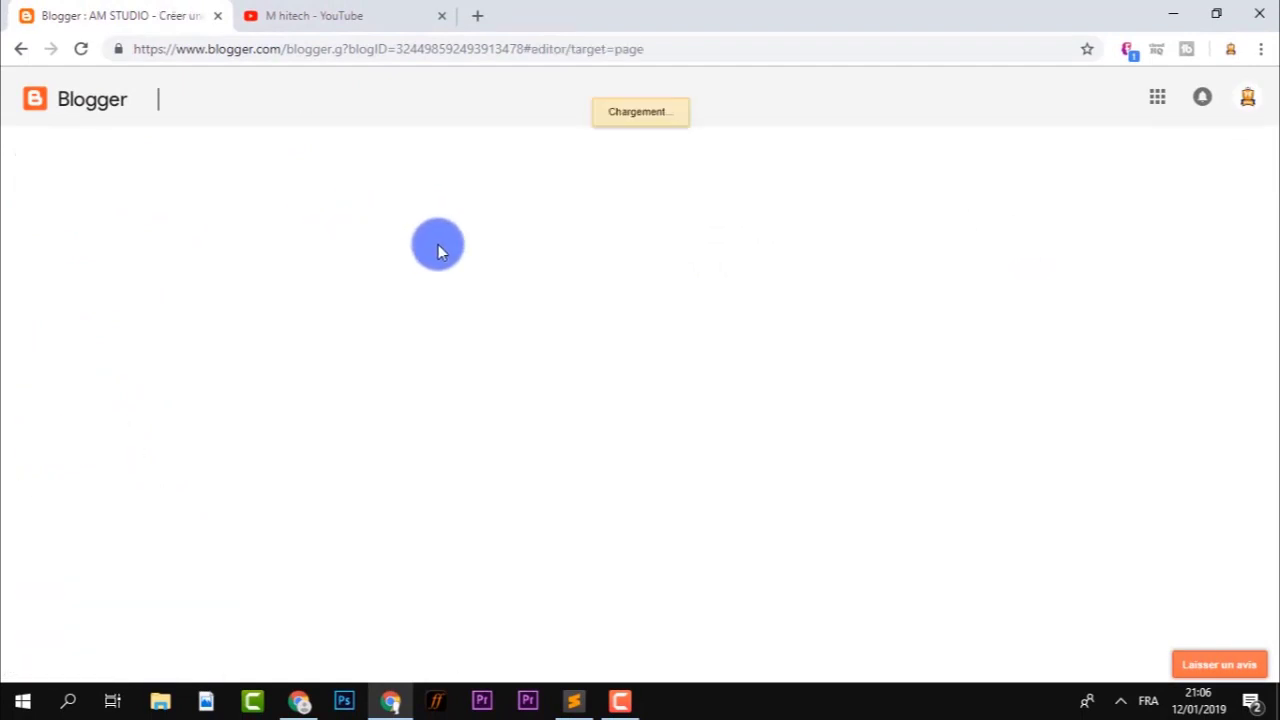
left_click(333, 146)
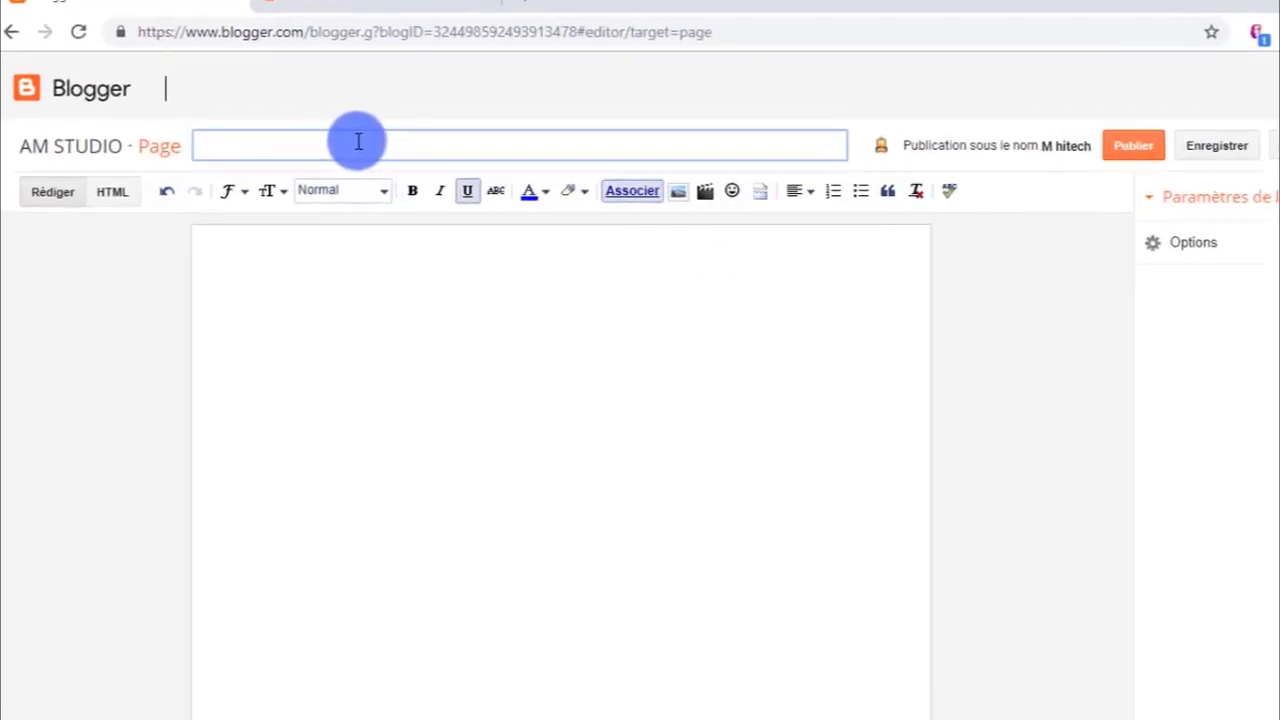
type("red")
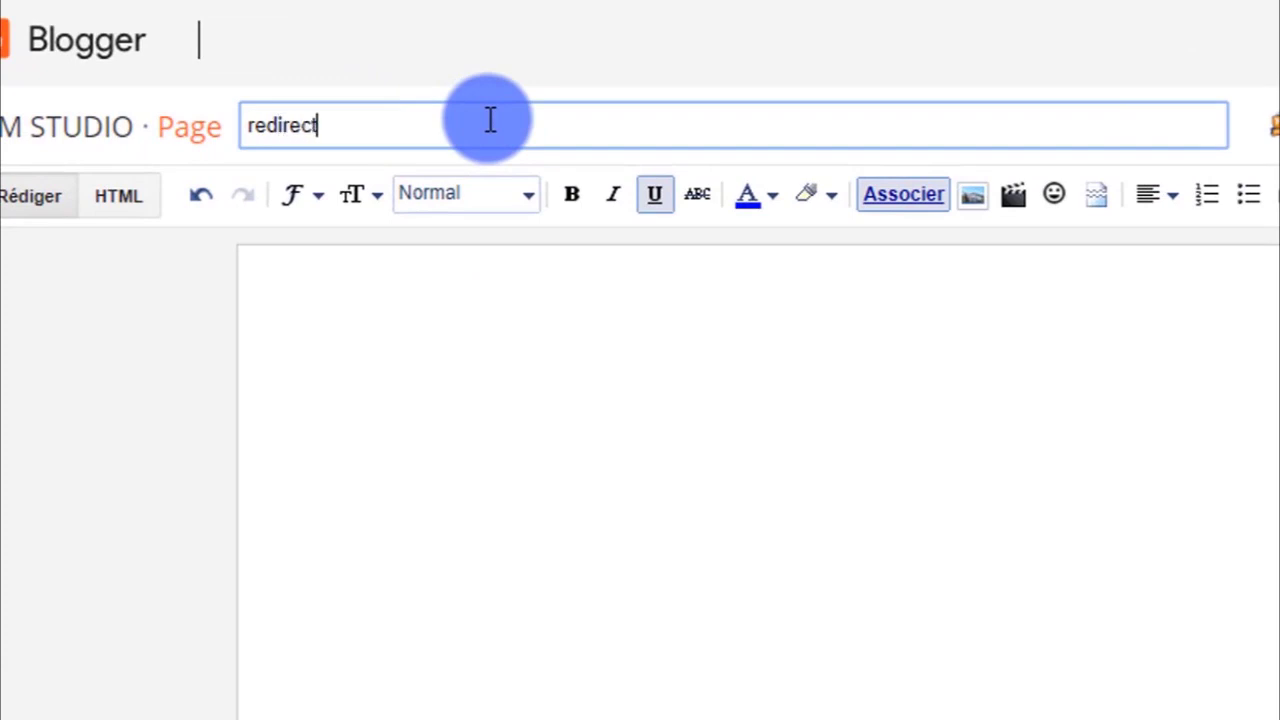
type("irect")
Step: Clear the page title and replace it with "redict"
key("ctrl+a")
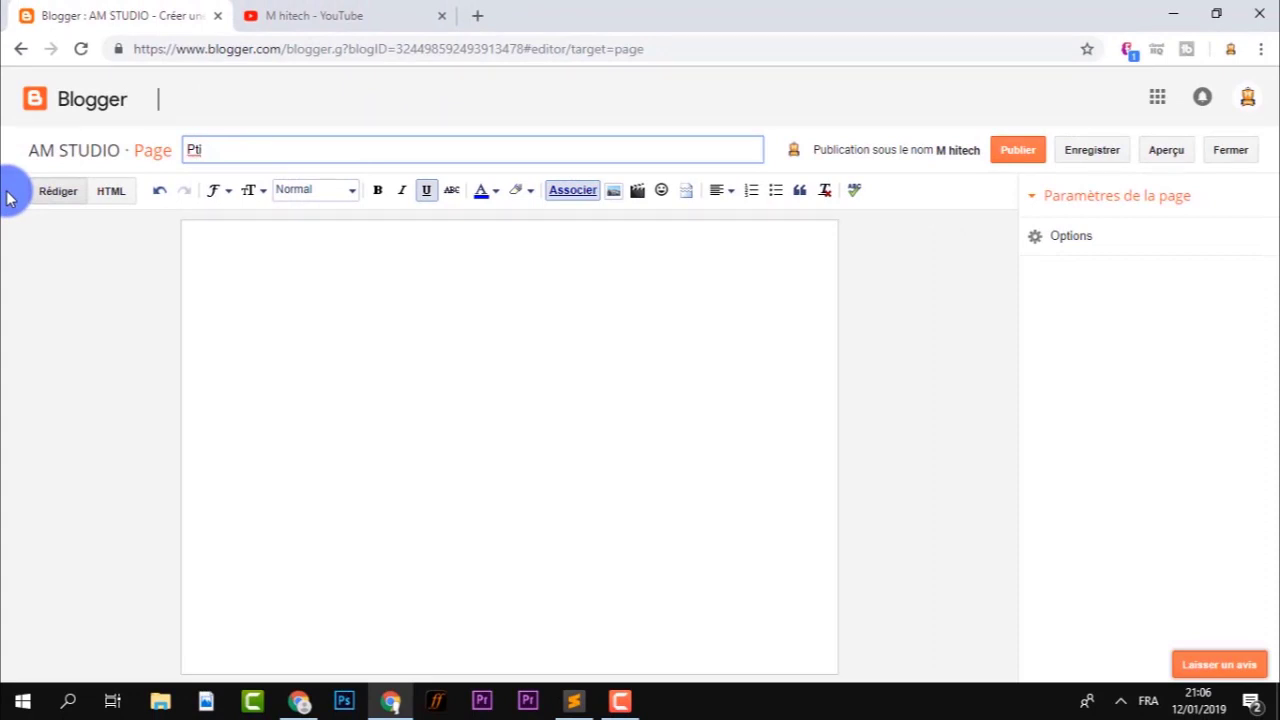
key("BackSpace")
key("BackSpace")
key("BackSpace")
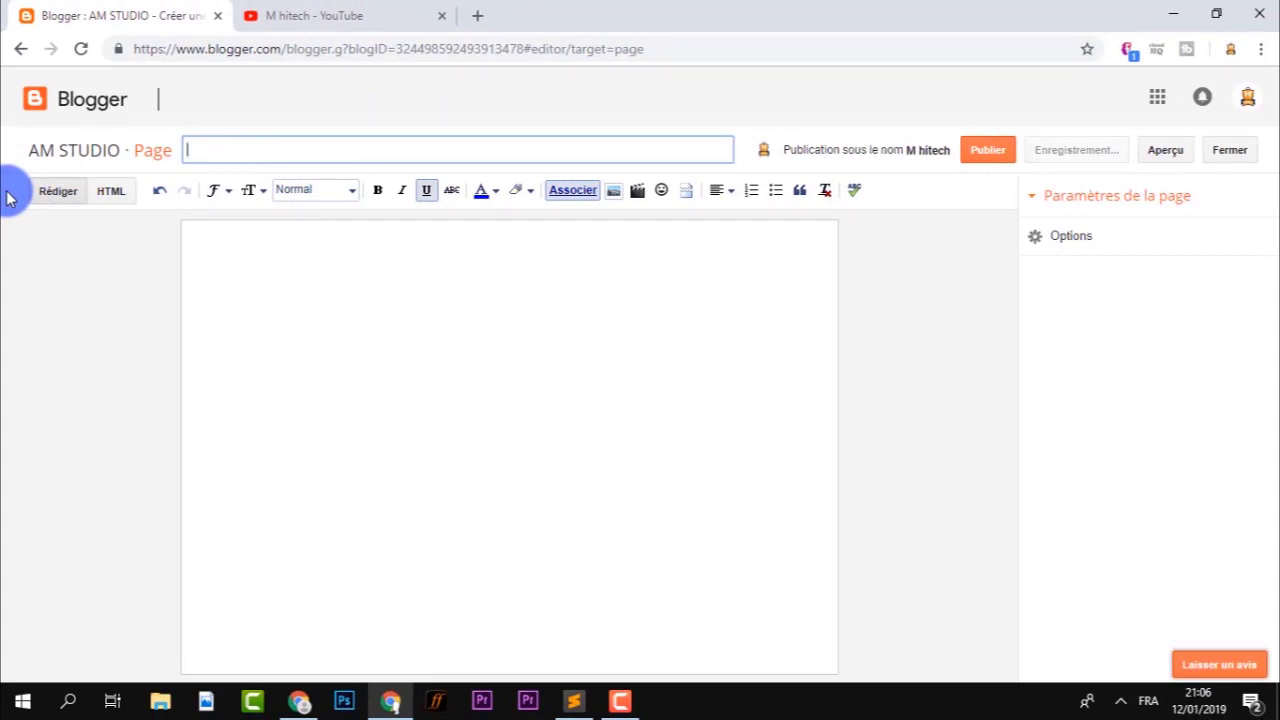
type("redect")
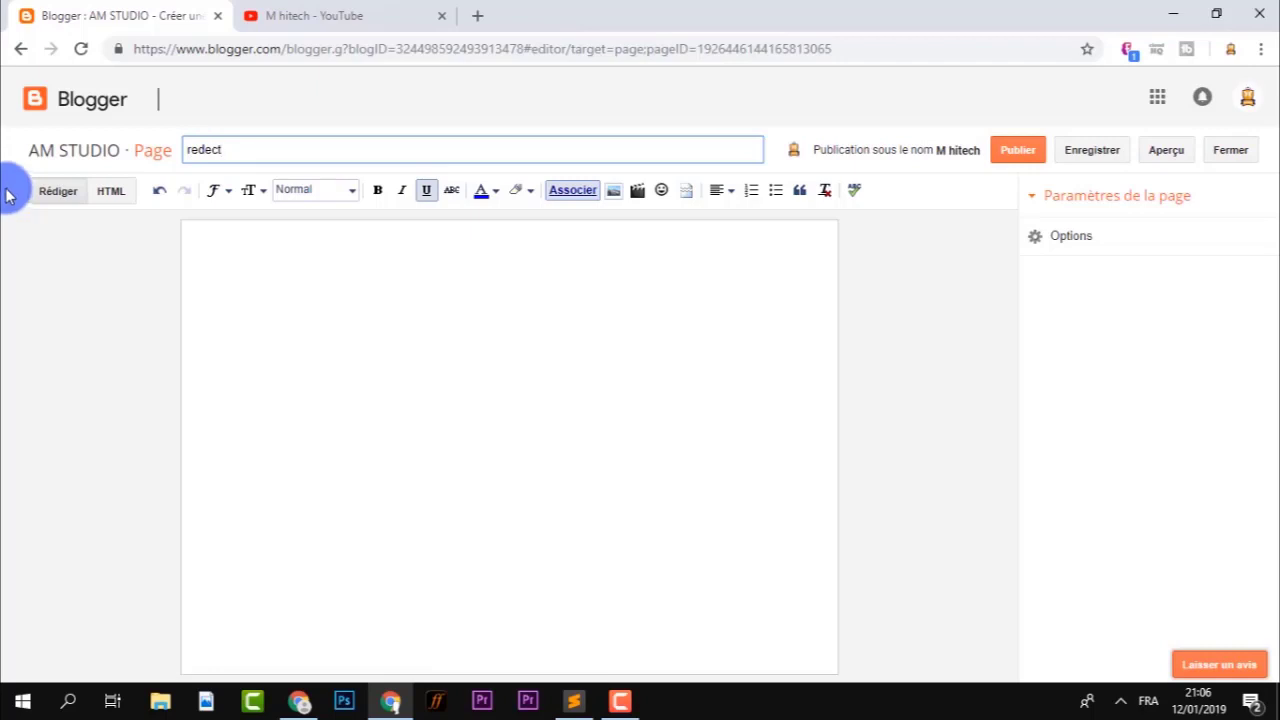
double_click(210, 148)
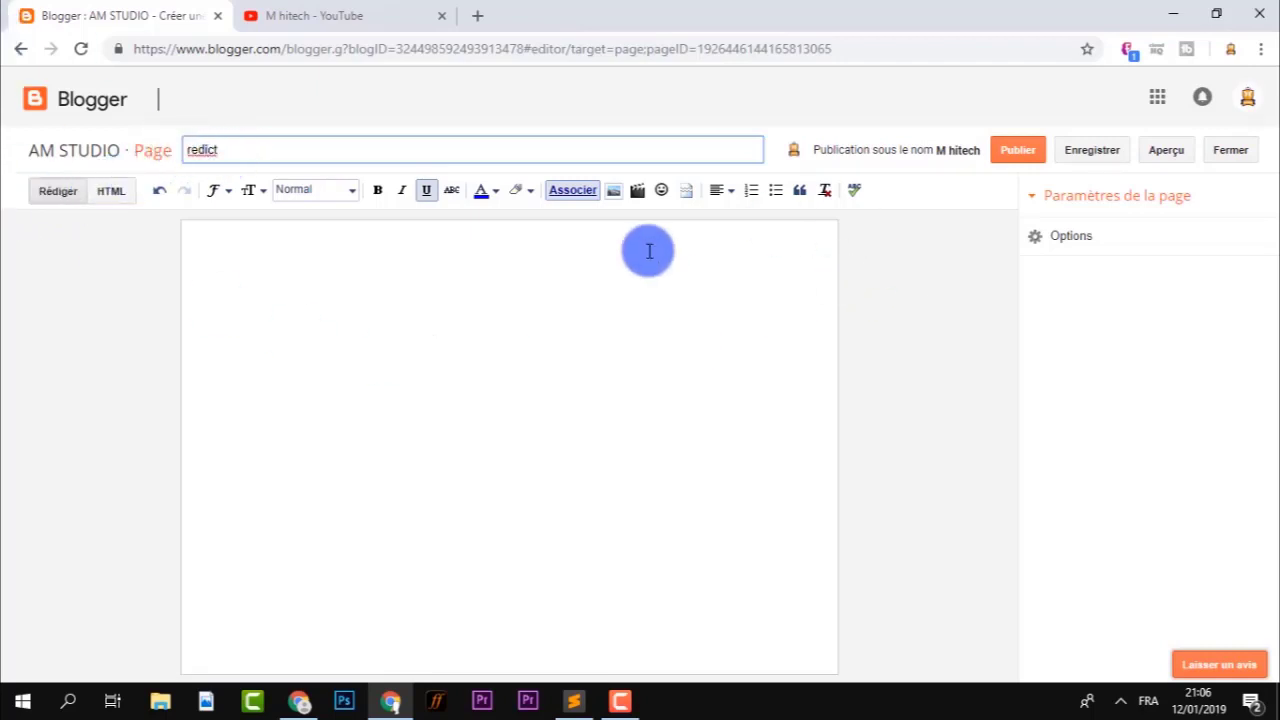
Step: Copy the page title into the body as placeholder text and publish the page
key("ctrl+a")
key("ctrl+c")
left_click(274, 306)
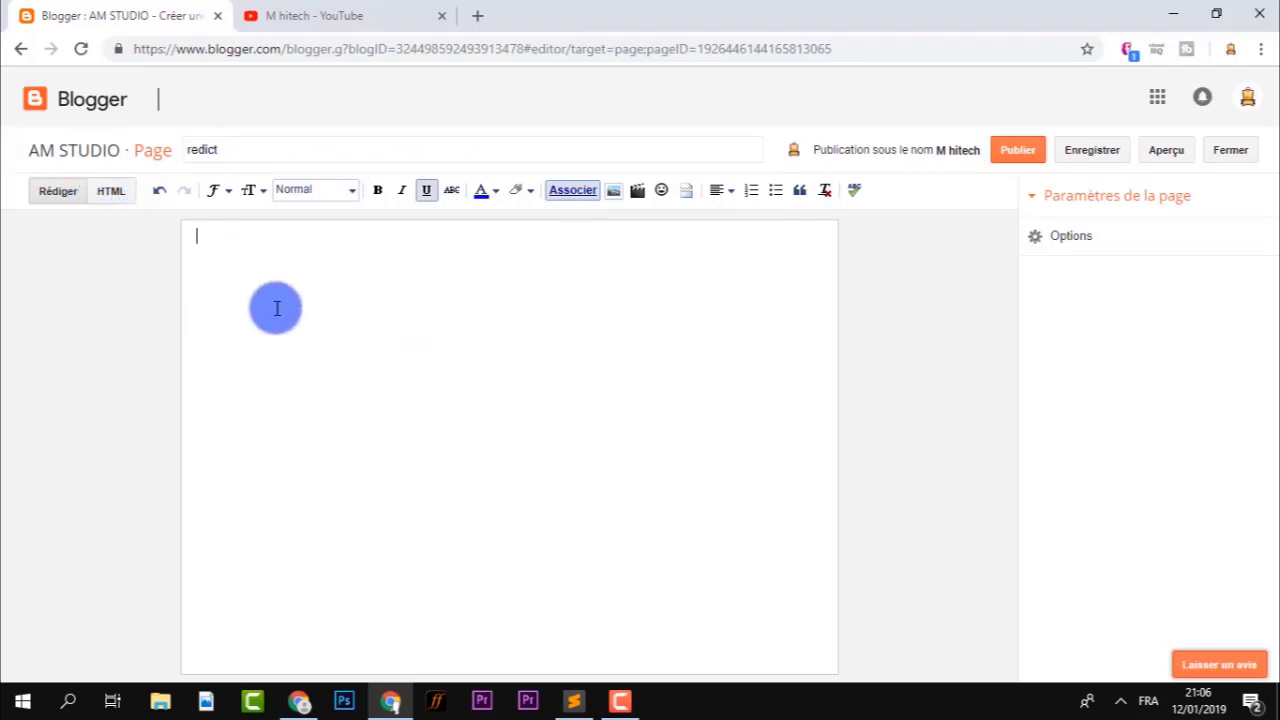
key("ctrl+v")
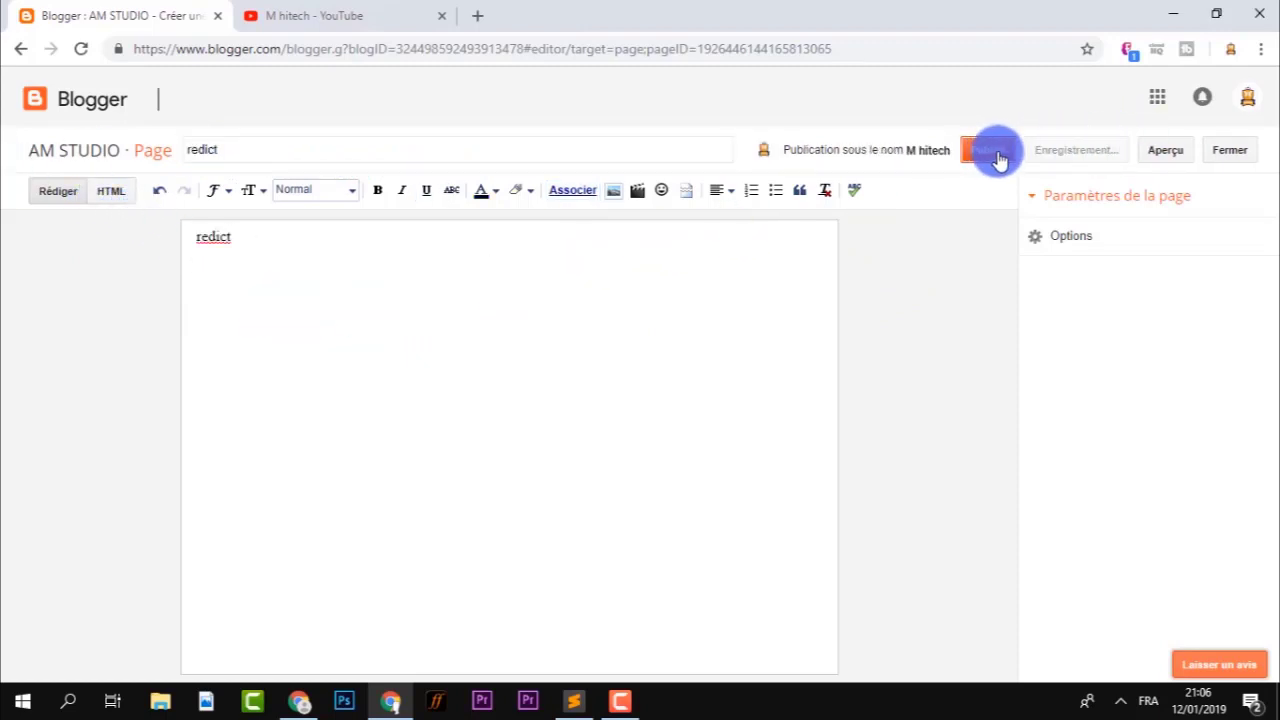
left_click(996, 151)
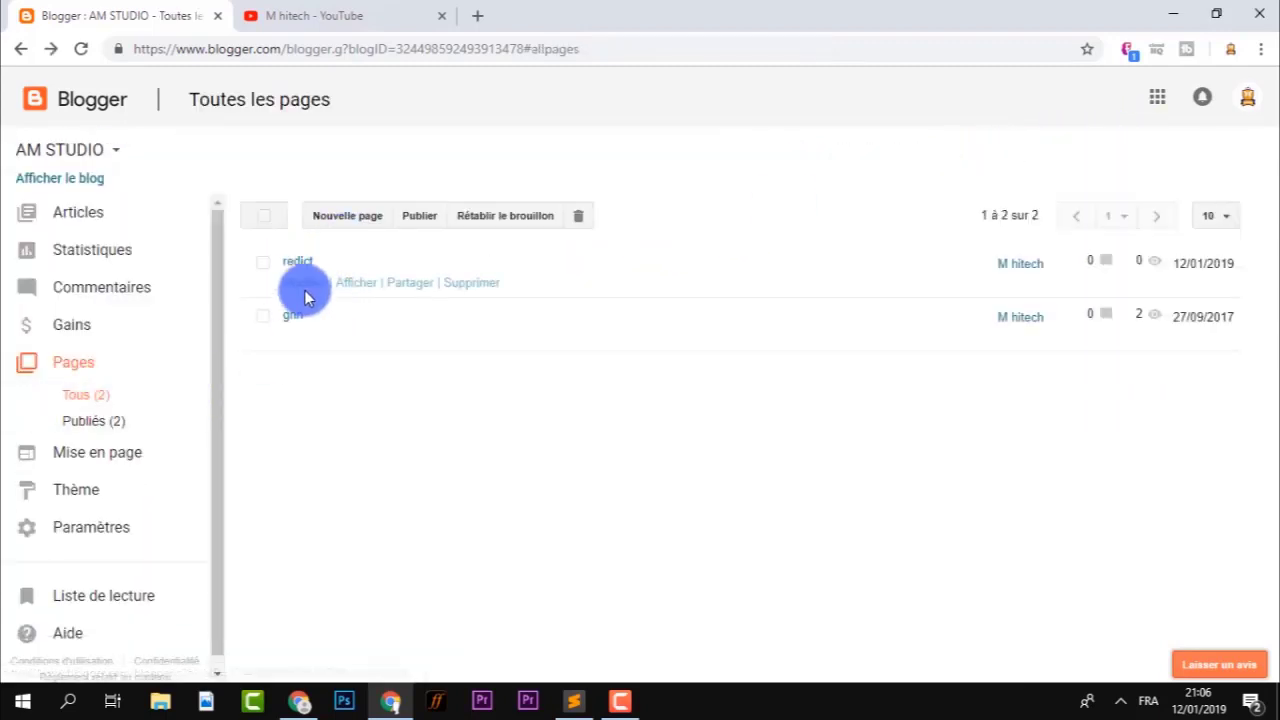
Step: Reopen the redict page for editing and delete all of its body text
left_click(305, 290)
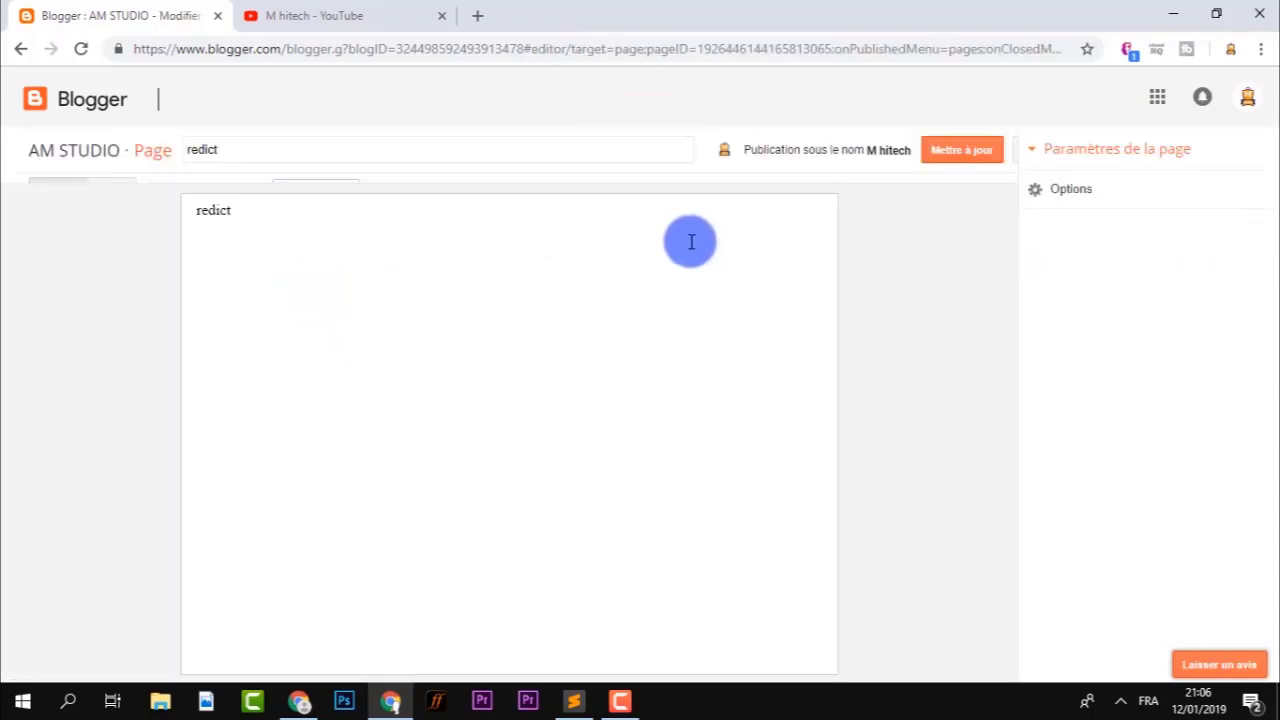
key("ctrl+a")
key("Delete")
Step: Set the page's reader comments to "Ne pas autoriser, afficher les existants" and put the editor in HTML mode
left_click(100, 190)
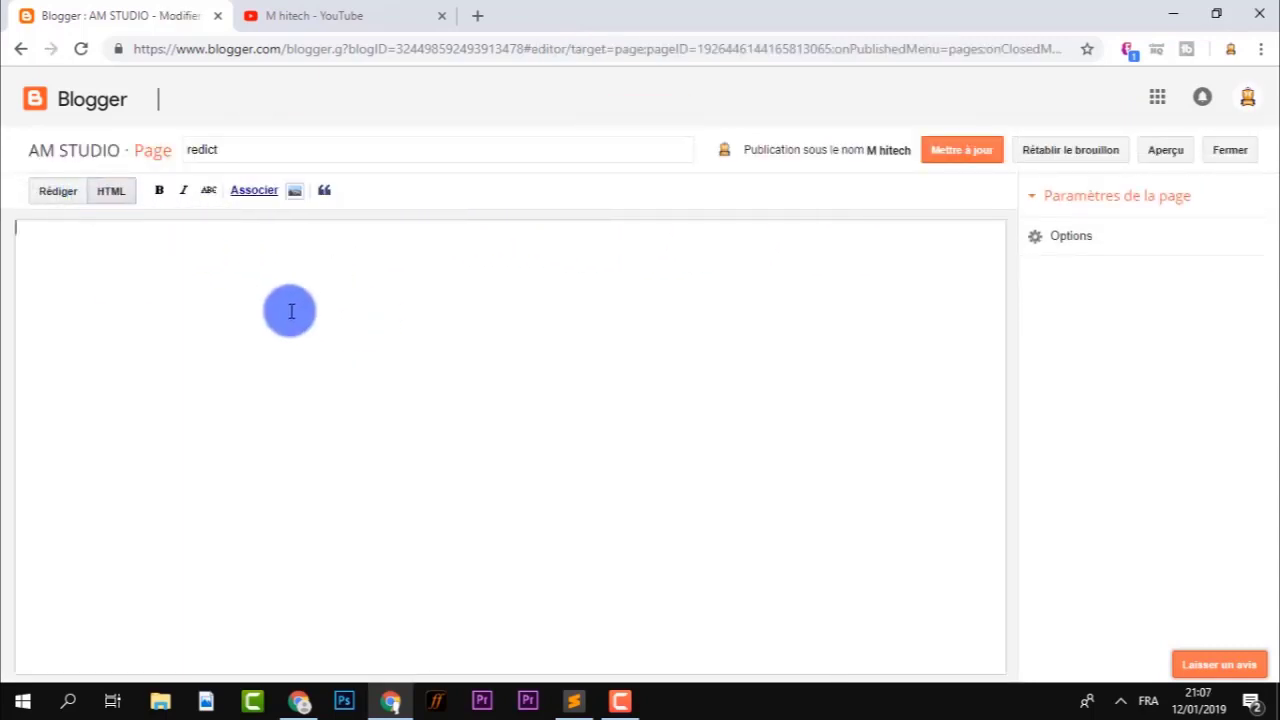
left_click(82, 200)
left_click(1150, 241)
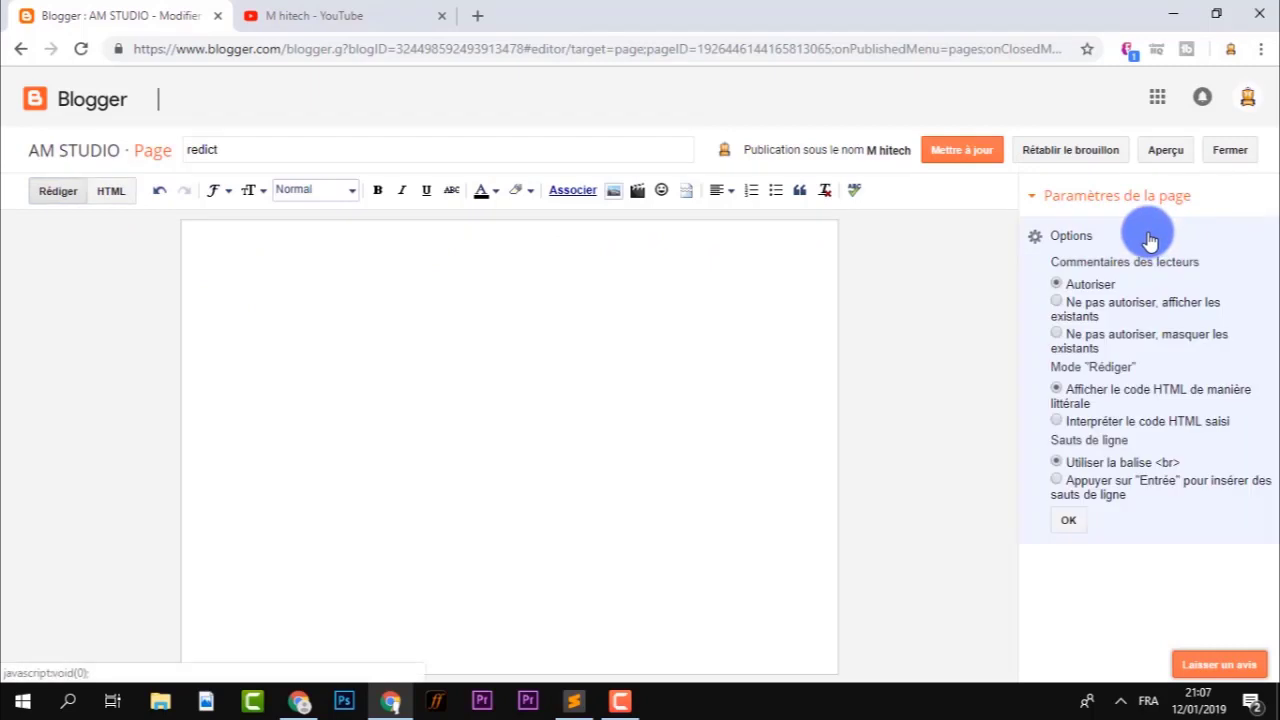
left_click(1105, 305)
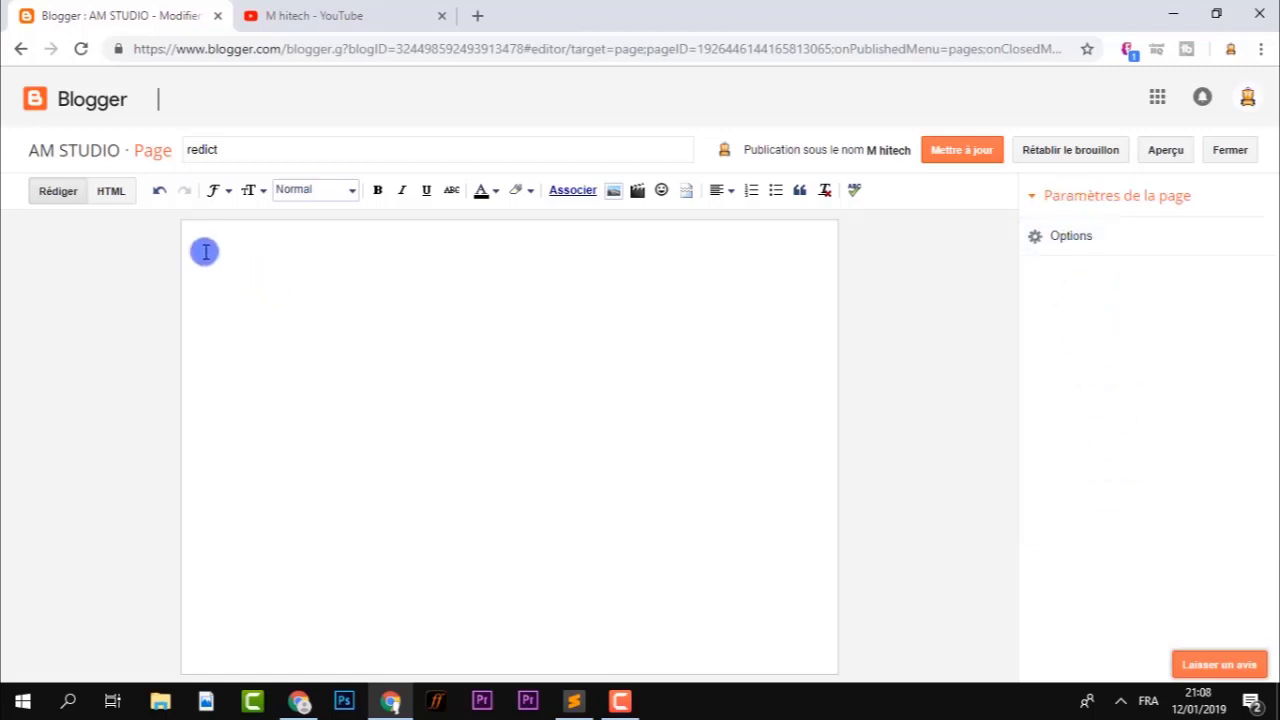
left_click(112, 192)
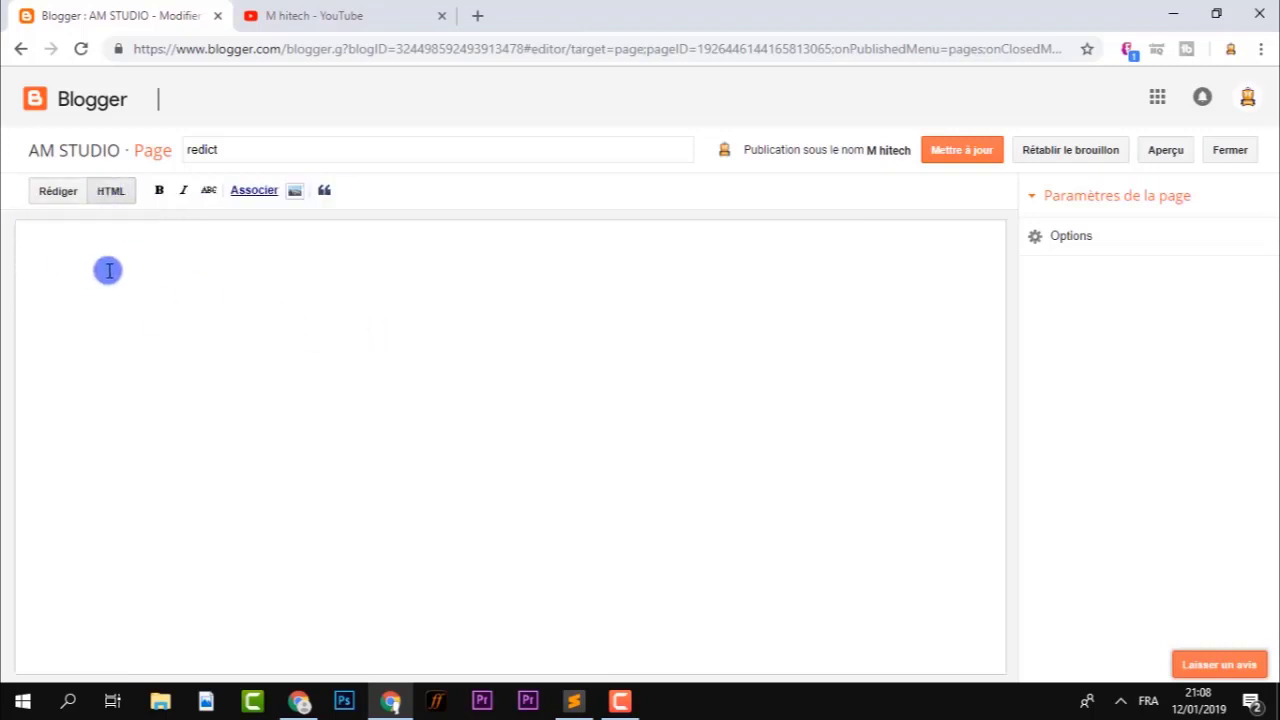
Step: Switch to Sublime Text and review the heading of the first code in the M-hitech file
left_click(573, 700)
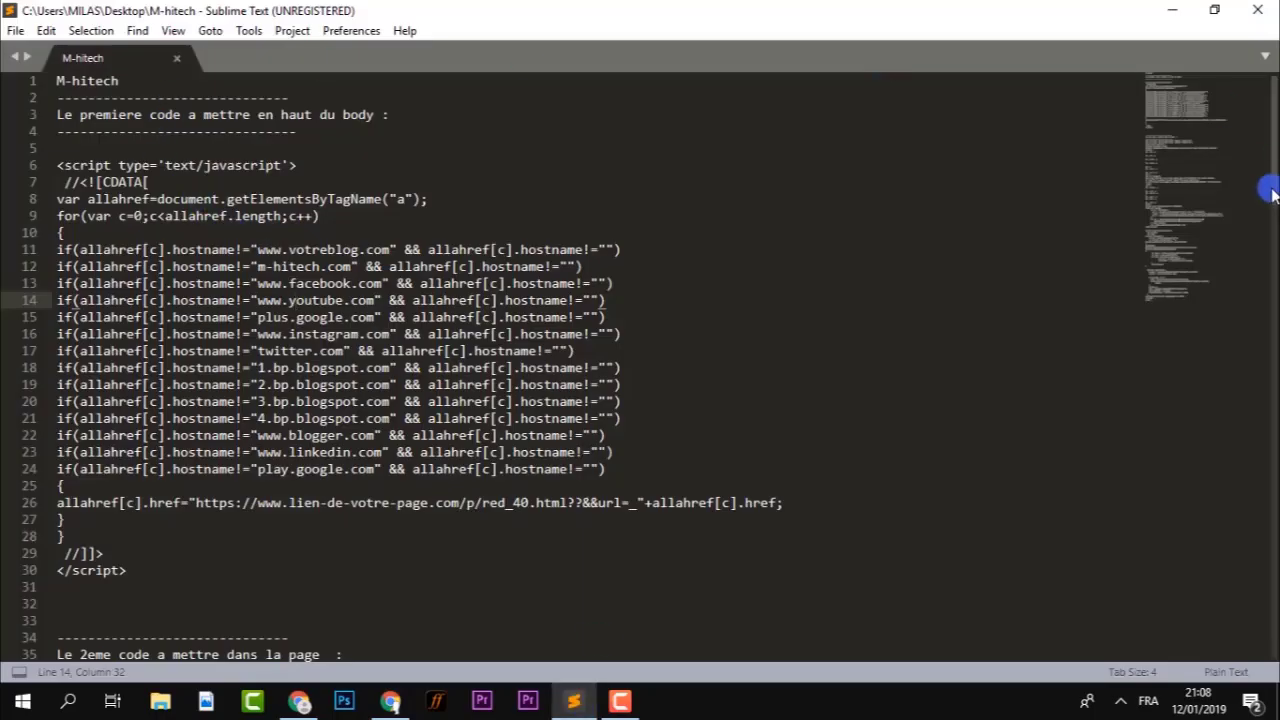
left_click_drag(1273, 187, 1273, 143)
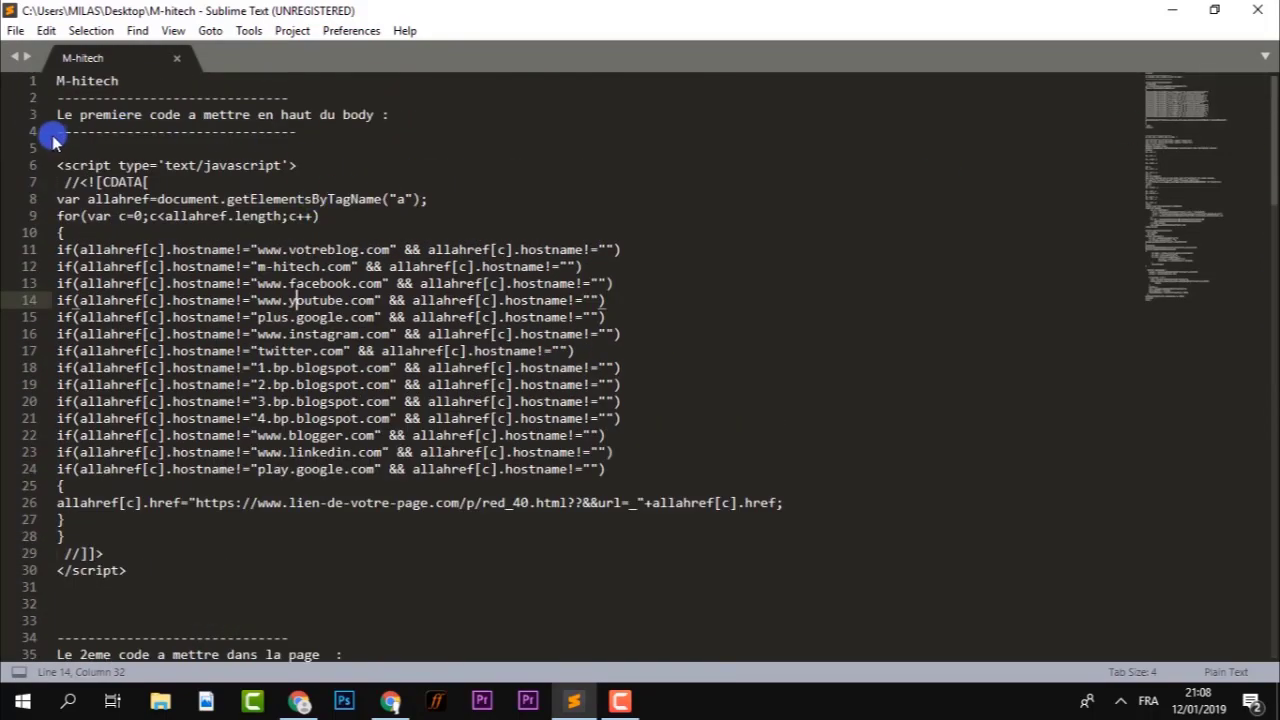
left_click_drag(95, 114, 252, 114)
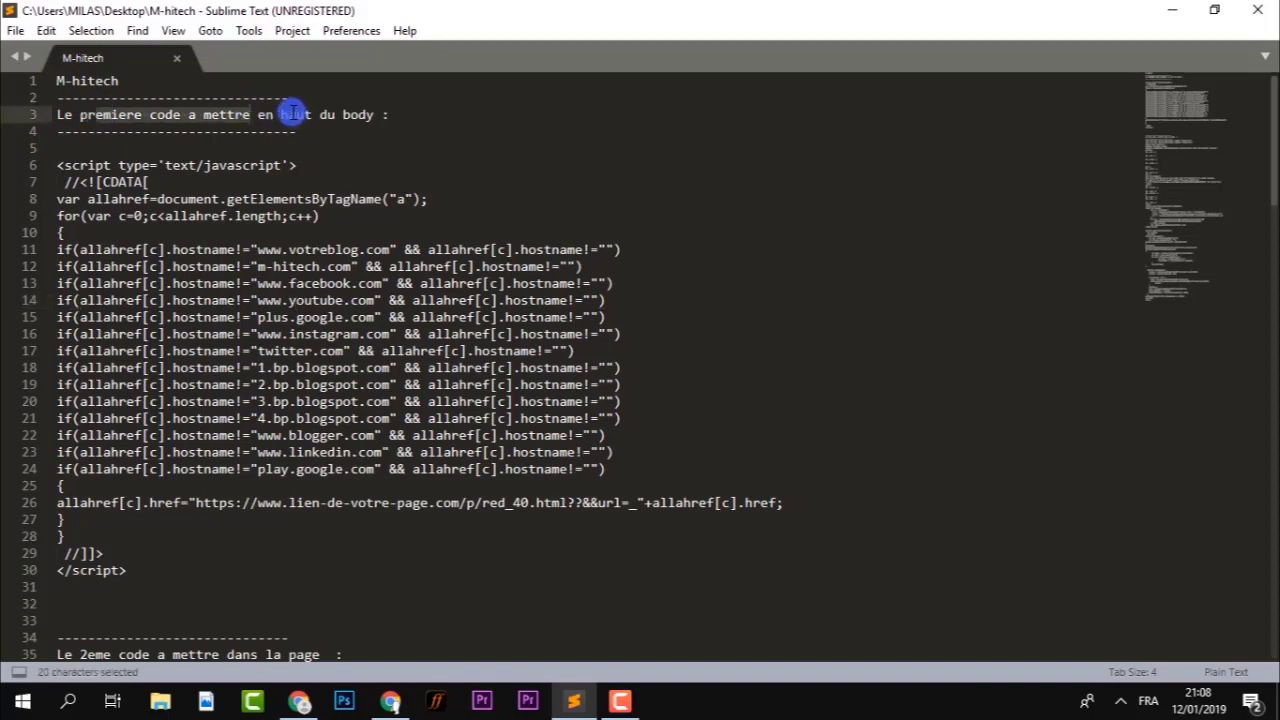
left_click(290, 114)
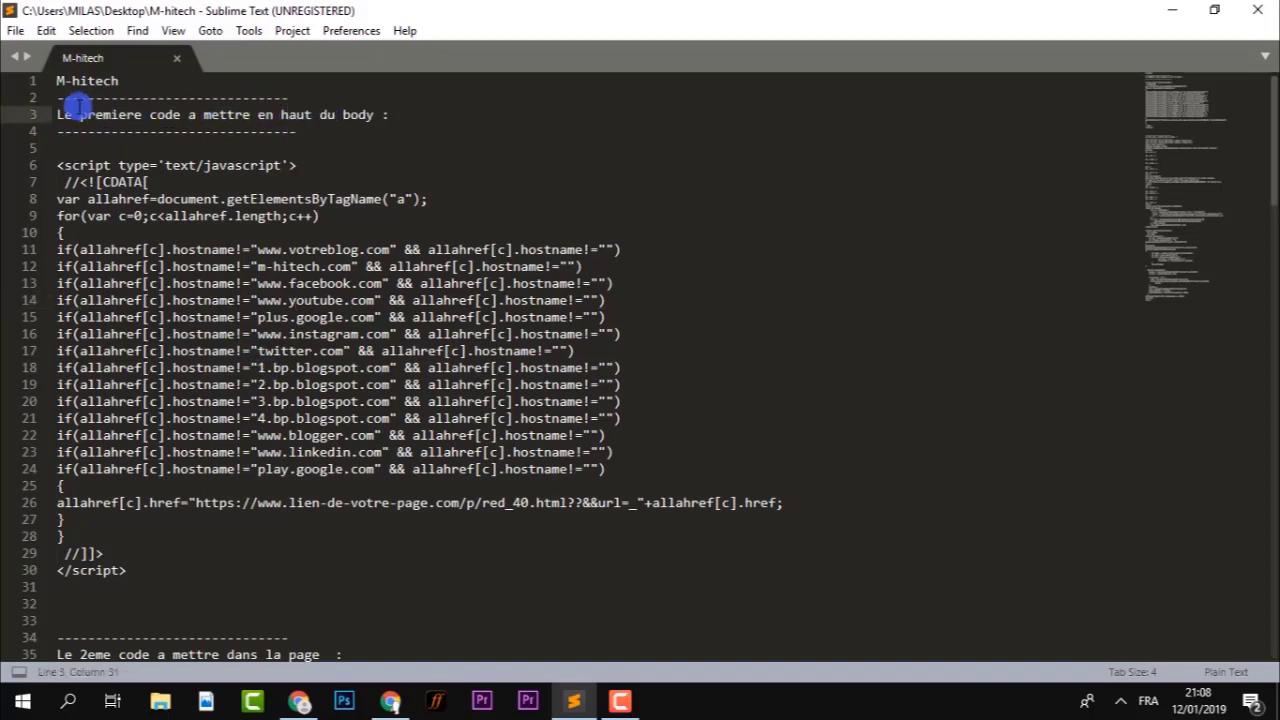
left_click_drag(66, 114, 219, 114)
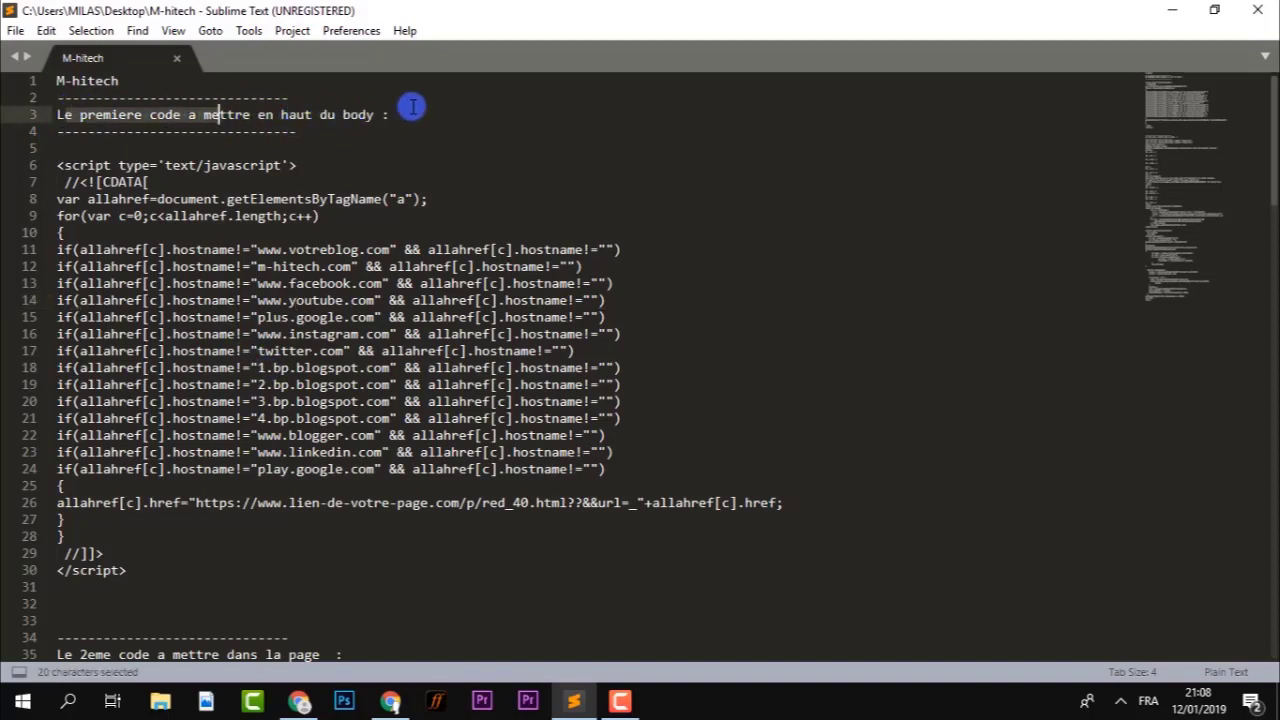
Step: Copy the entire second code, meant for the page, from the M-hitech file and paste it into the redict page's HTML in Chrome
left_click_drag(1274, 176, 1128, 257)
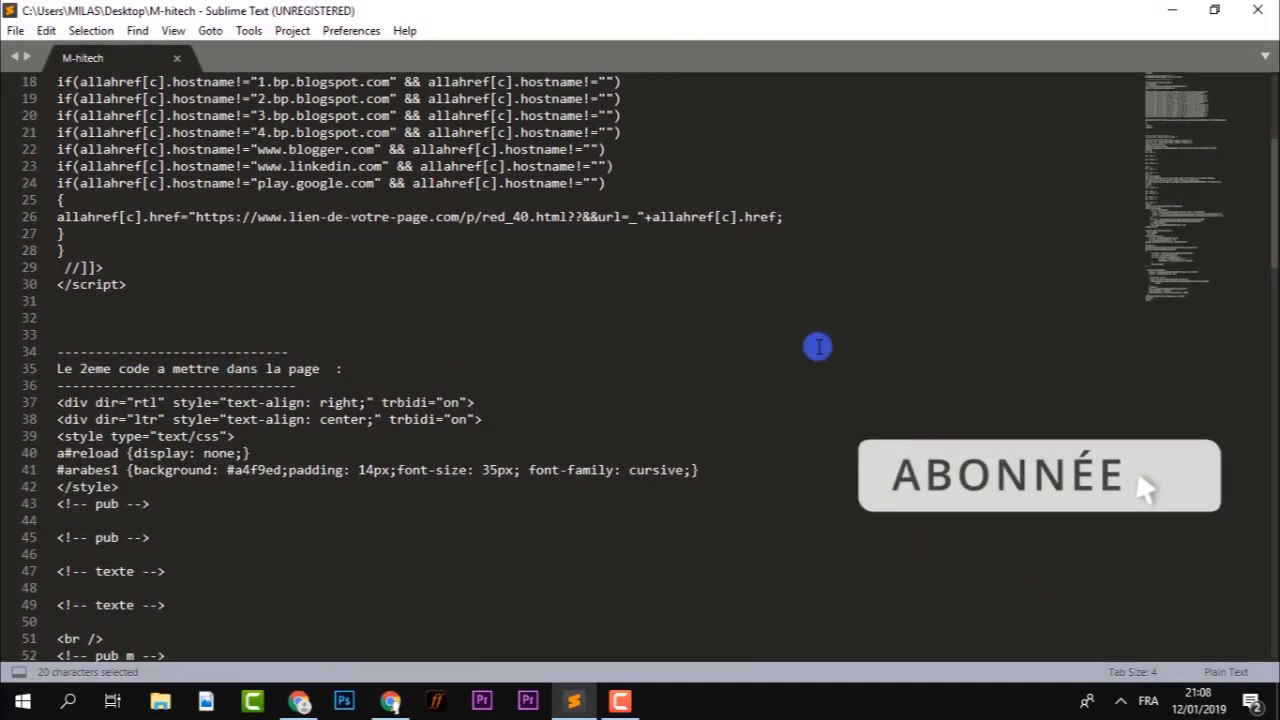
left_click_drag(48, 402, 262, 712)
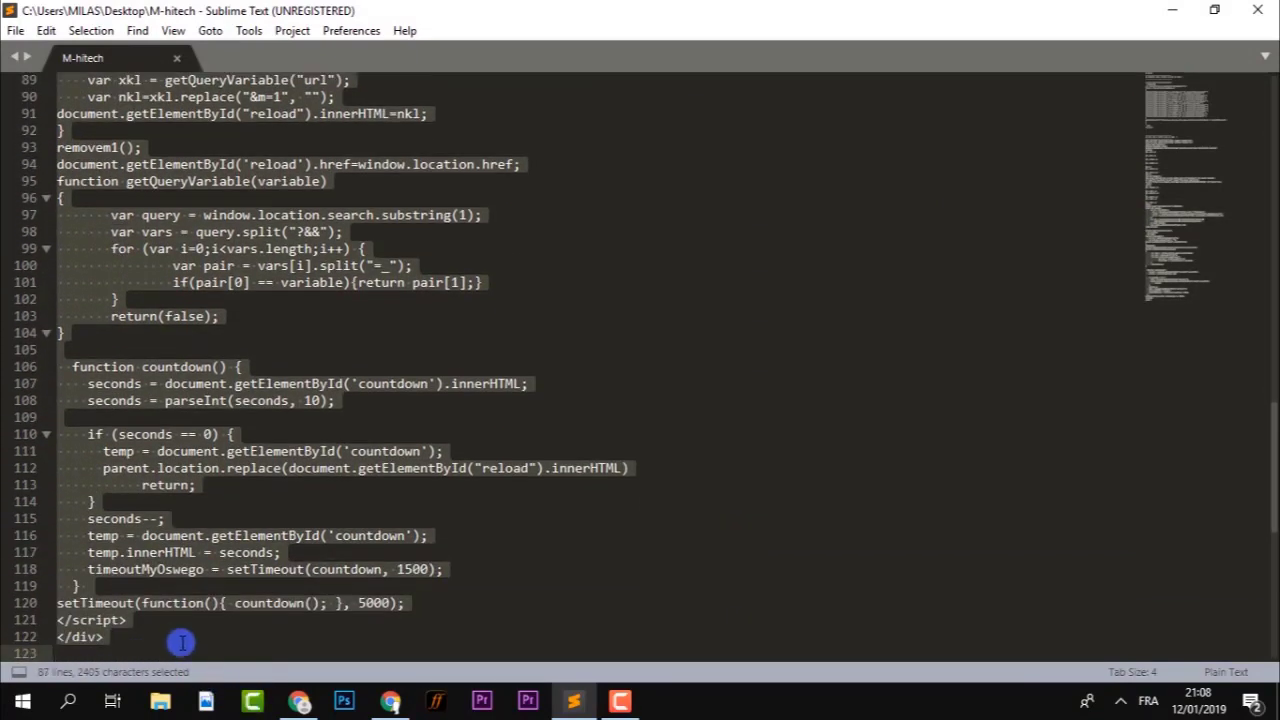
left_click_drag(182, 642, 178, 642)
left_click(390, 700)
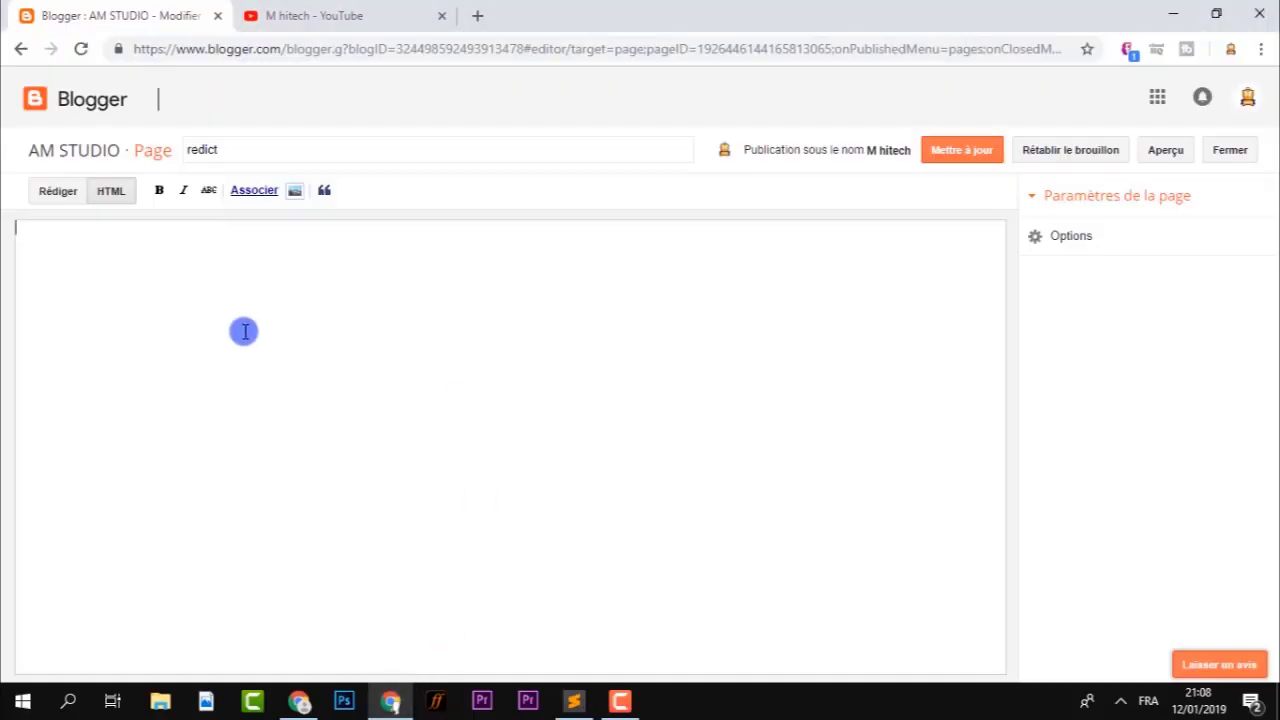
key("ctrl+v")
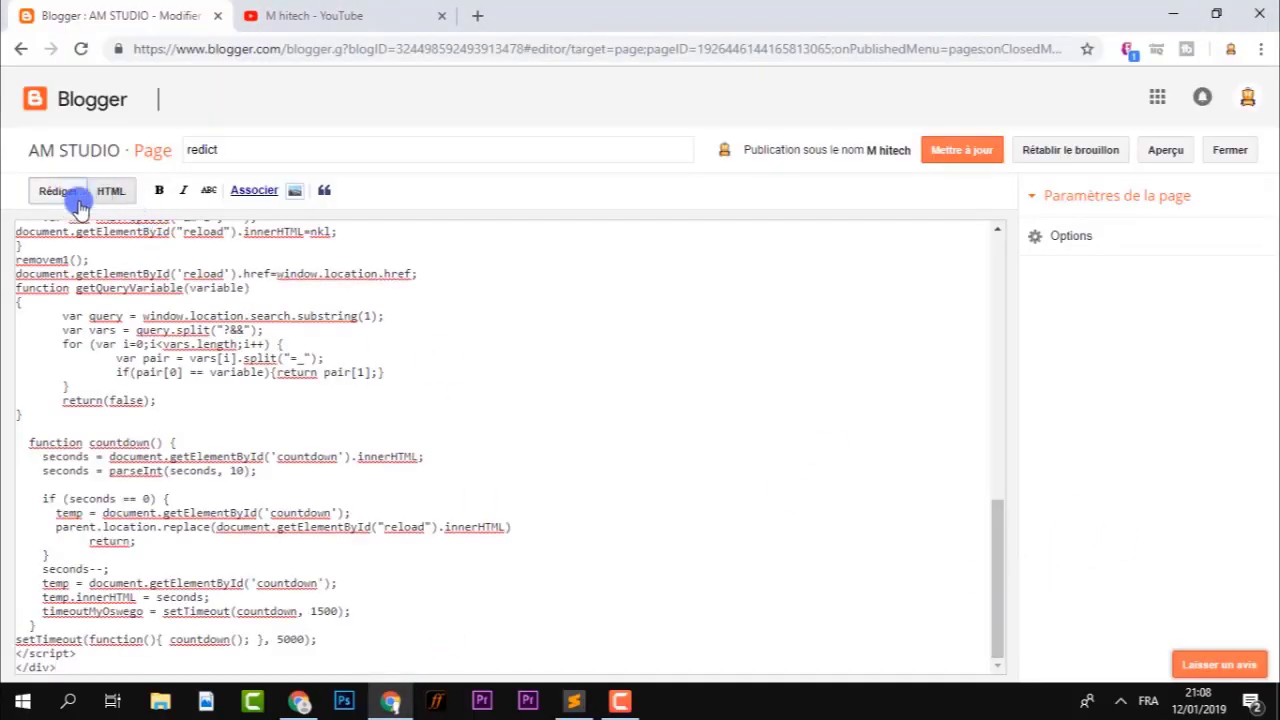
Step: Check how the pasted code renders in compose mode, and return to the beginning of the HTML
left_click(50, 192)
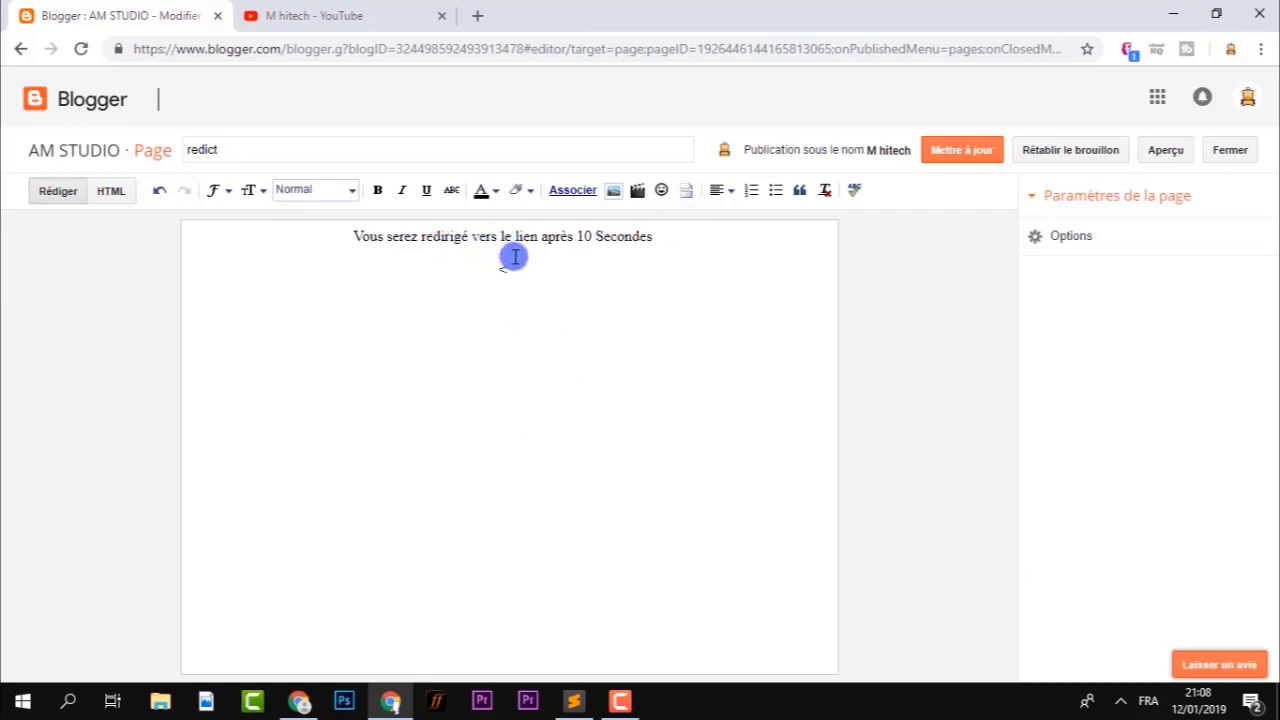
left_click(108, 190)
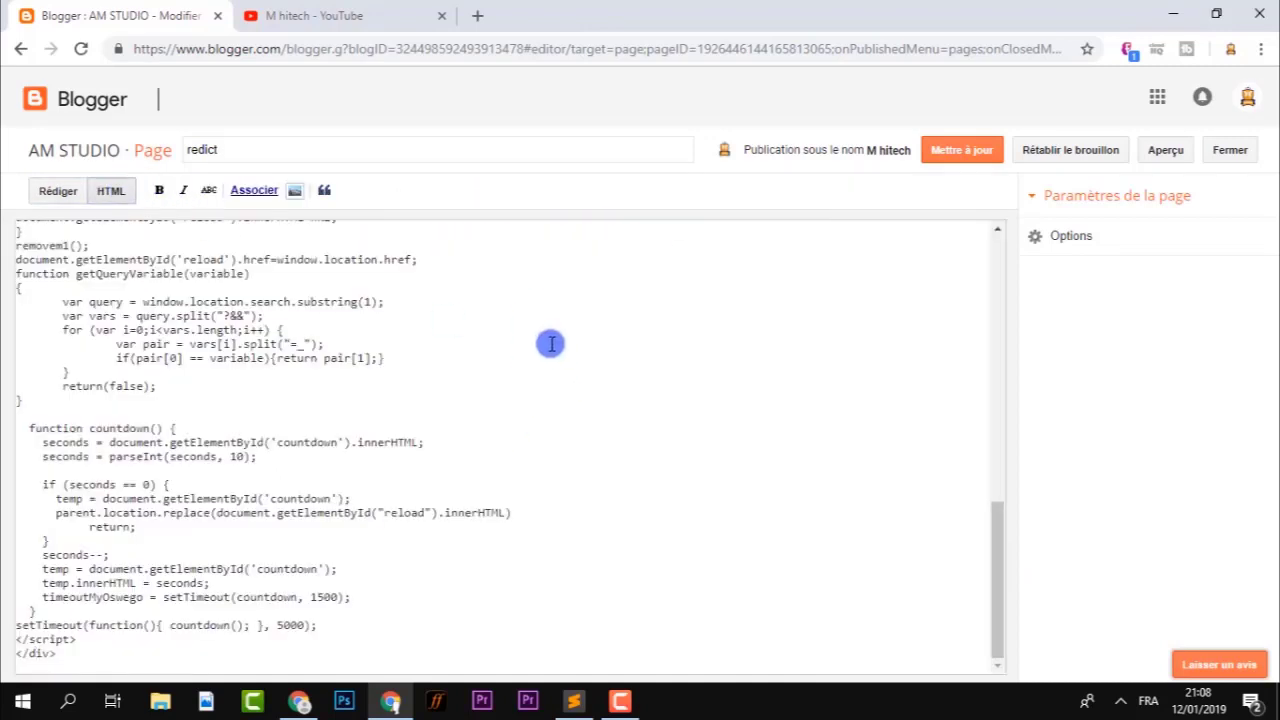
left_click_drag(998, 548, 994, 234)
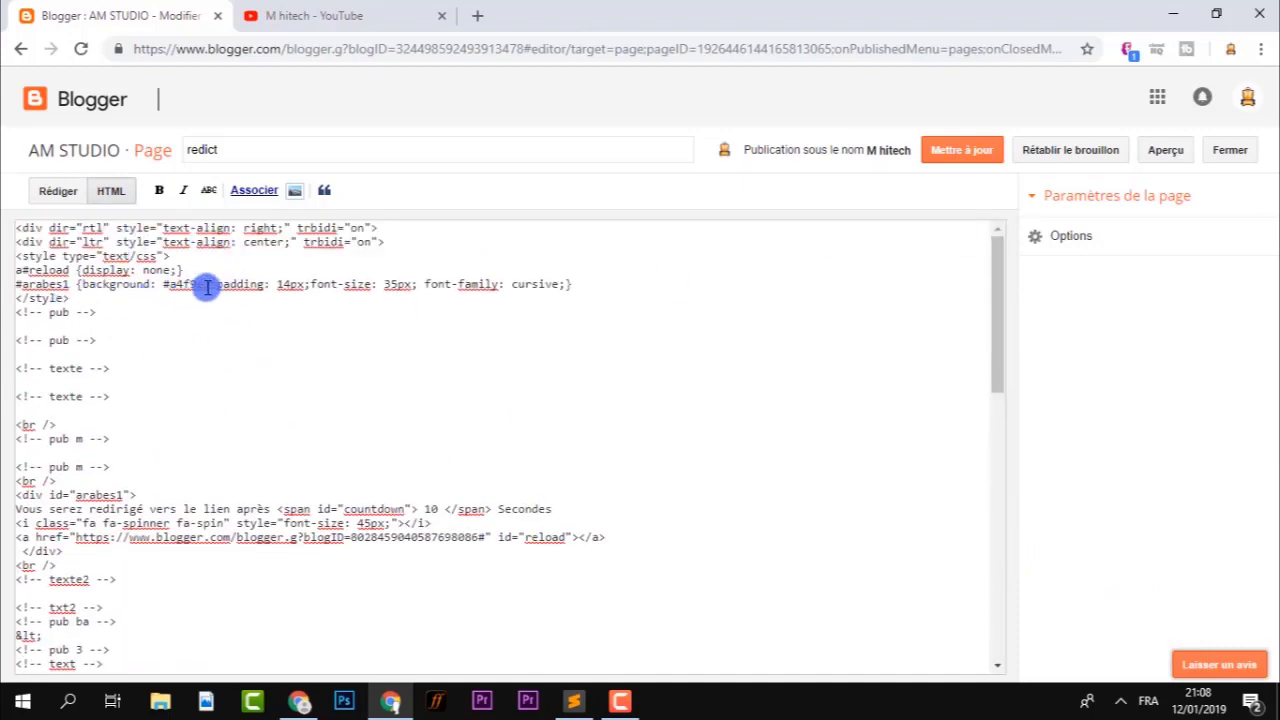
Step: Add "1erteste" between the two texte comments in the HTML and set the countdown span to 5 seconds
left_click(91, 325)
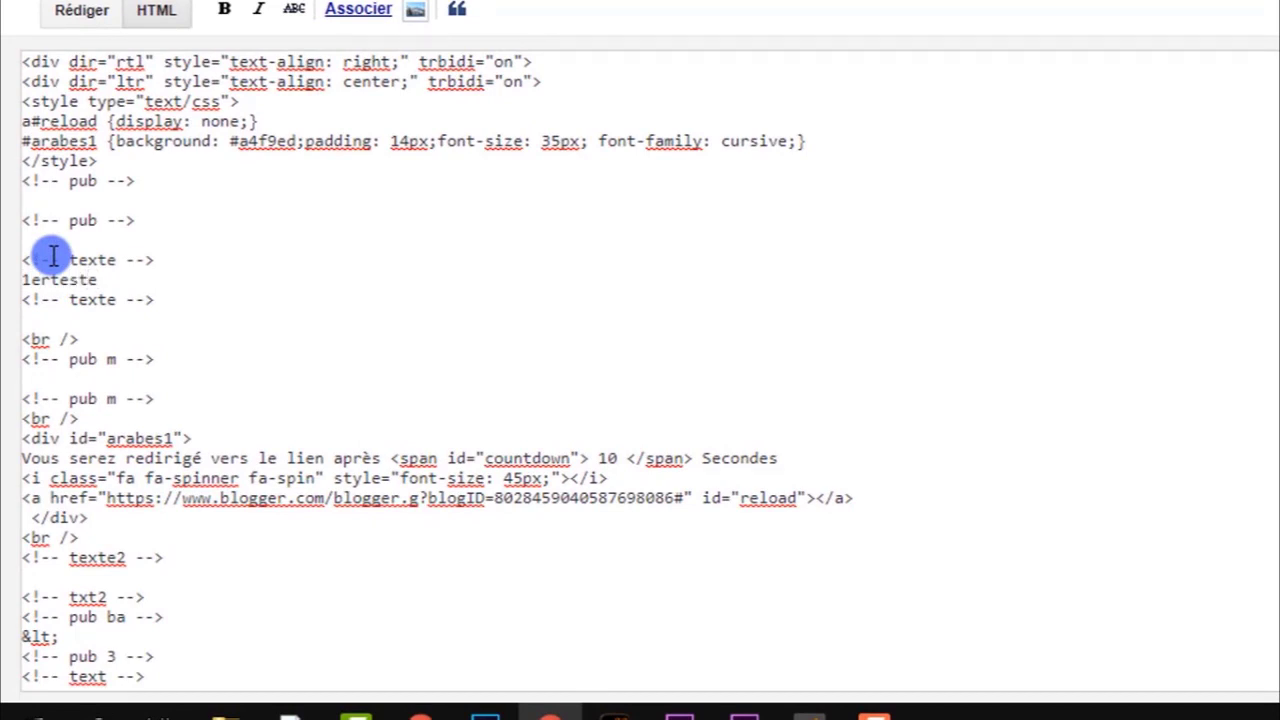
left_click(130, 378)
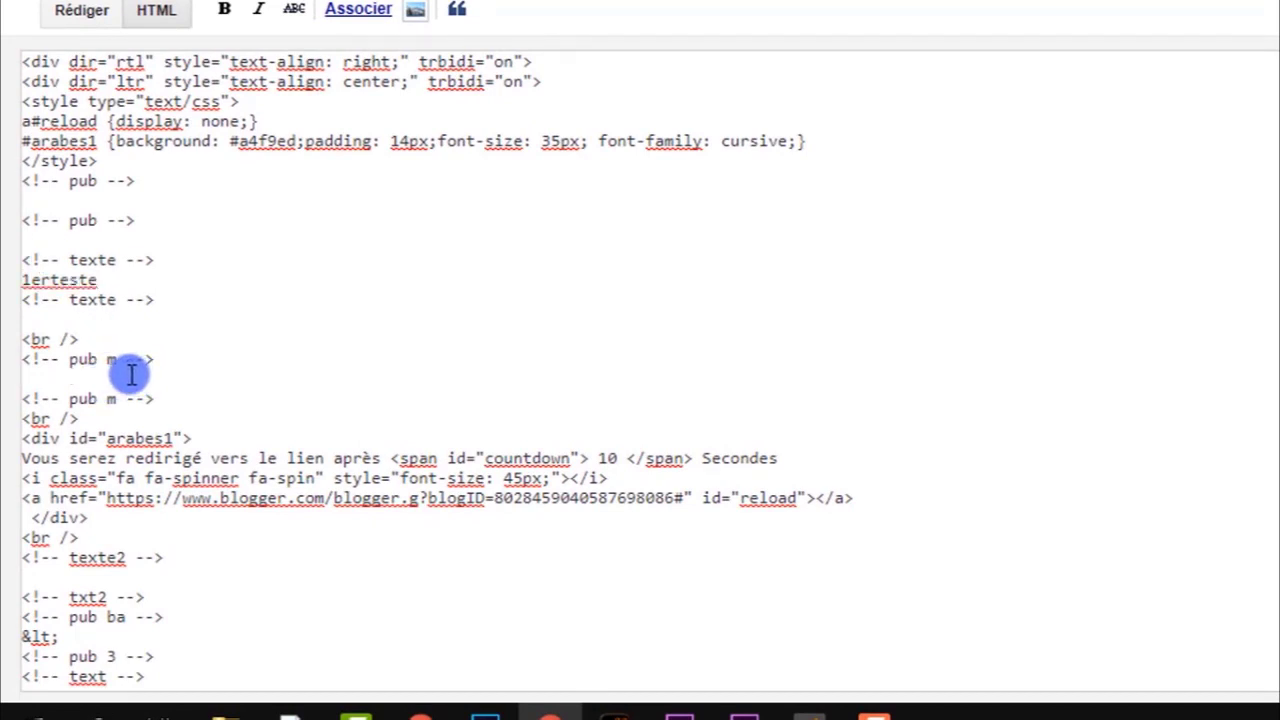
scroll(640, 370, "down", 2)
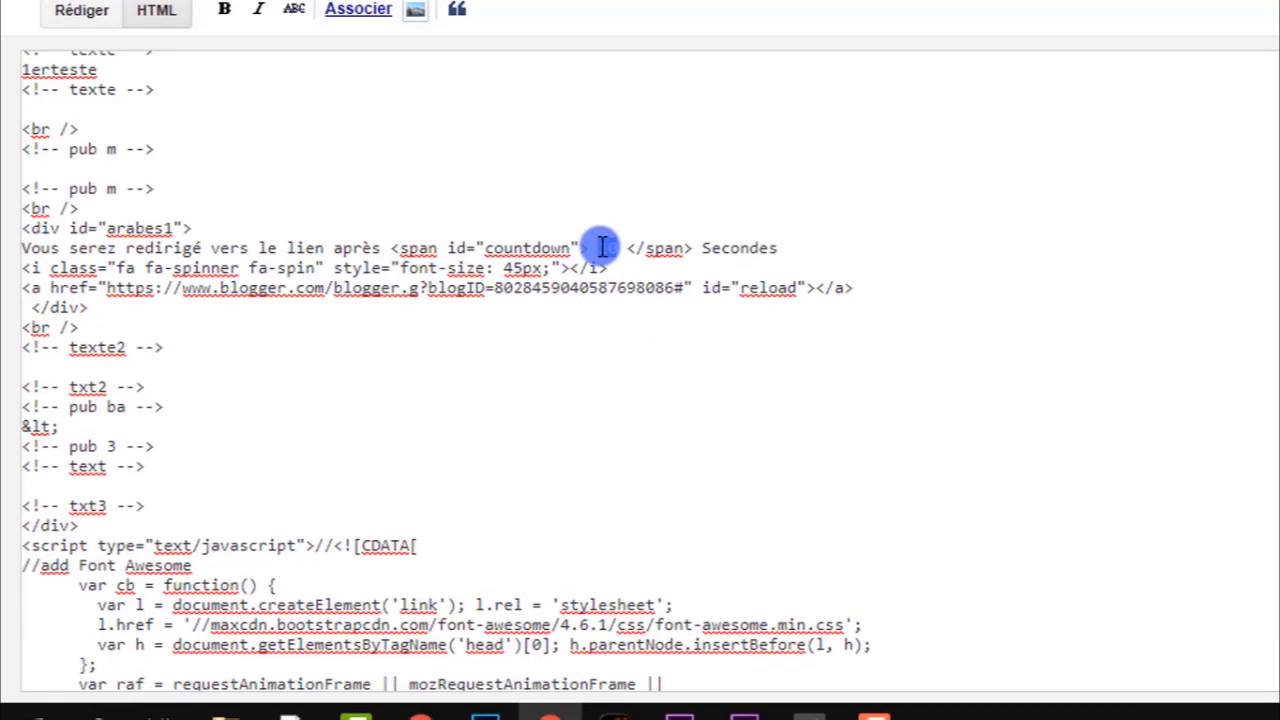
double_click(601, 247)
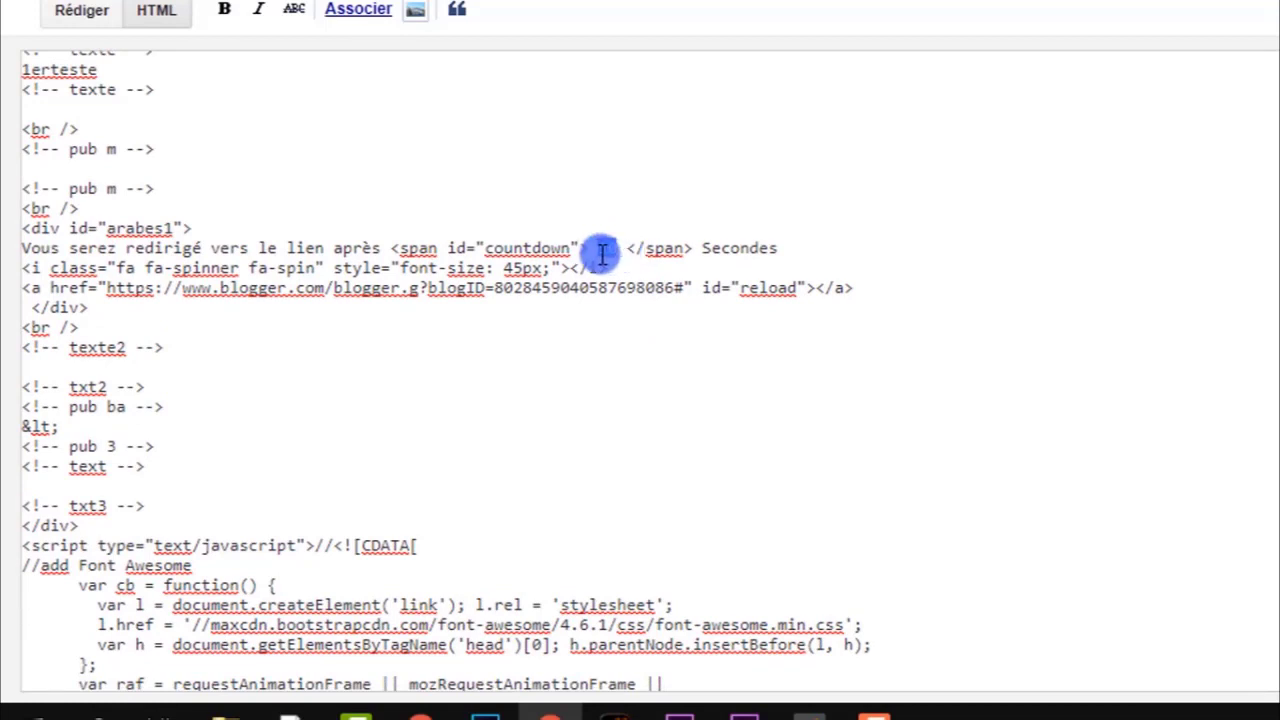
type("5")
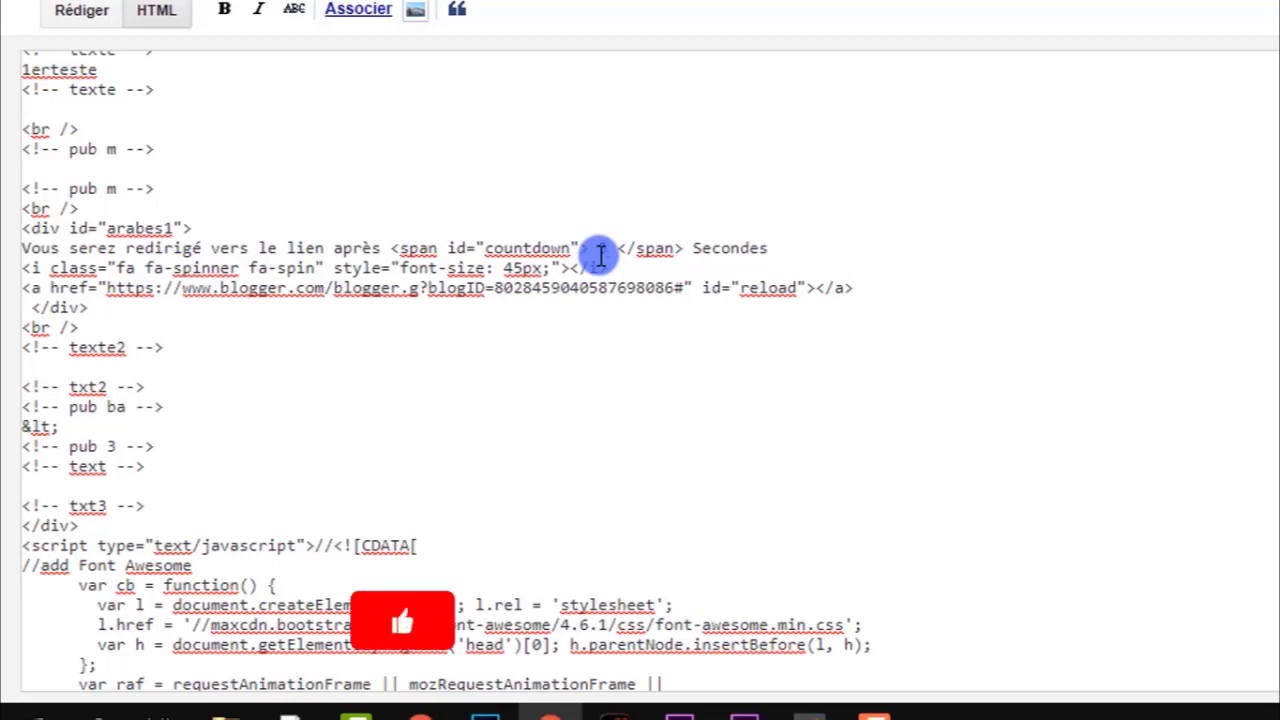
Step: Add "2usfju" between the texte2 and txt2 comments in the HTML and remove the stray "&lt;" under pub ba
left_click(124, 367)
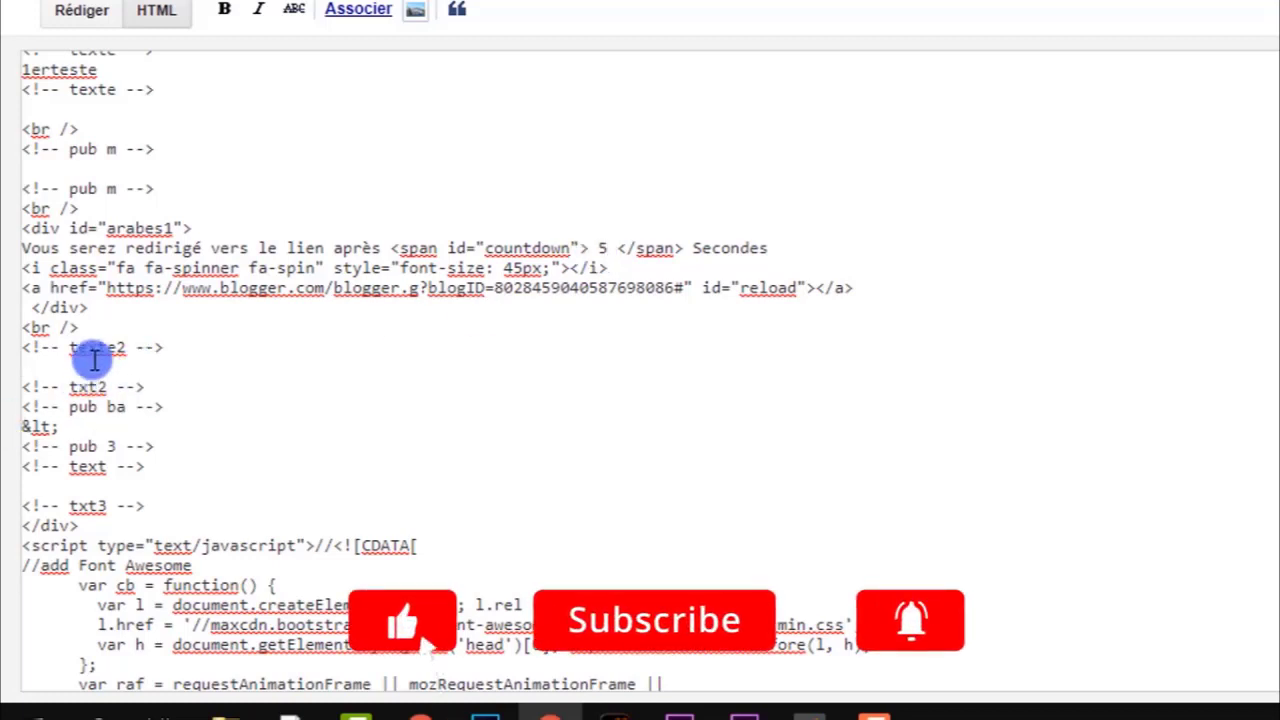
type("2")
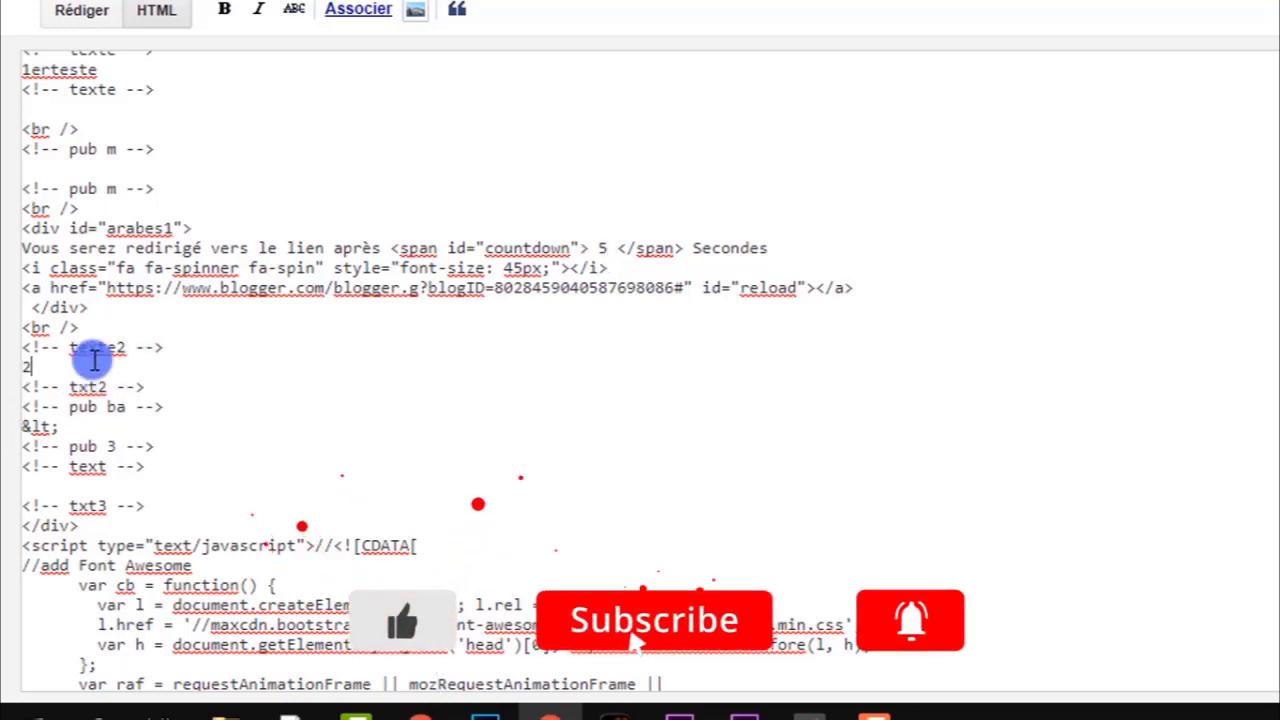
type("usfju")
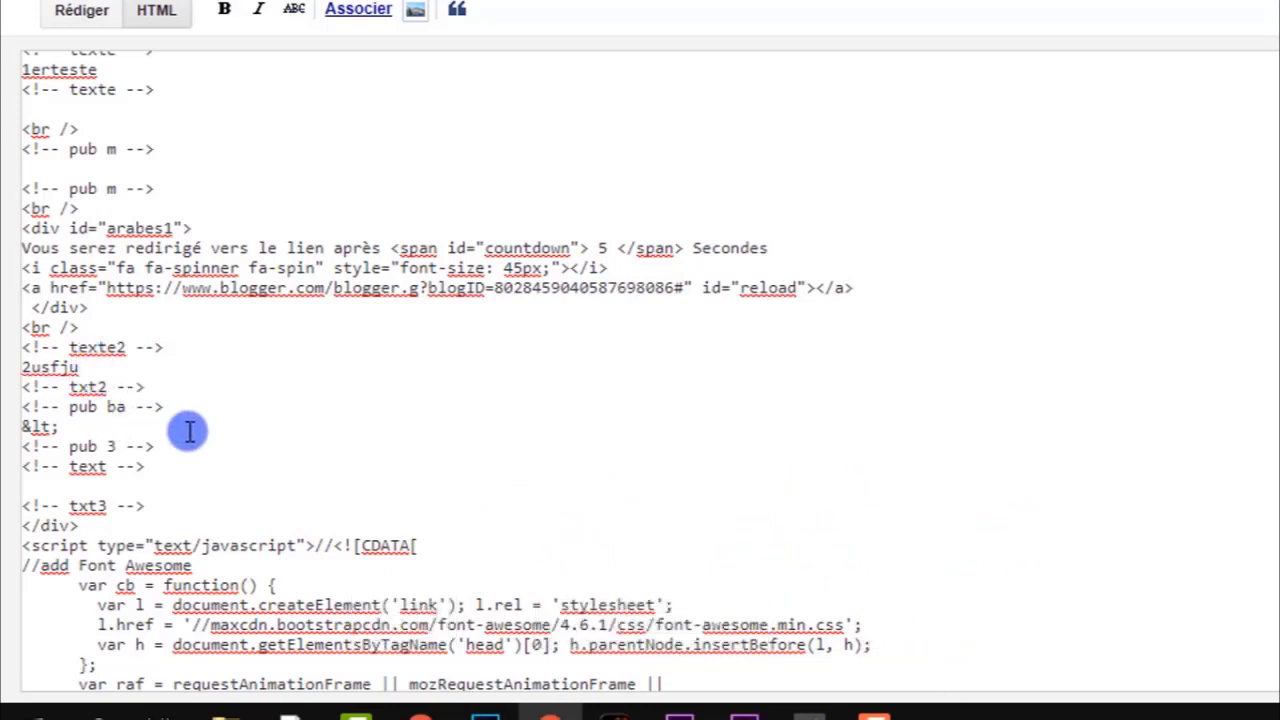
left_click(80, 430)
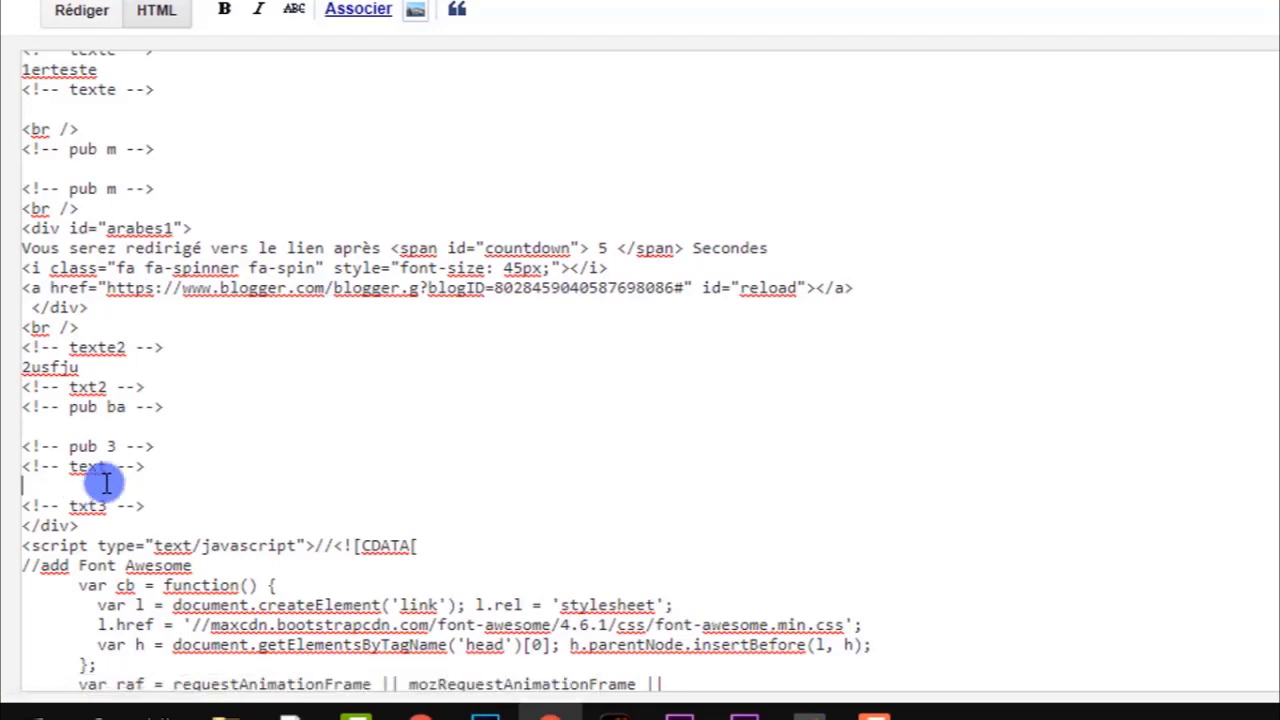
Step: Review the page's scripts, examining the "&m=1" replacement in the removem1 function and the countdown function
scroll(445, 372, "down", 15)
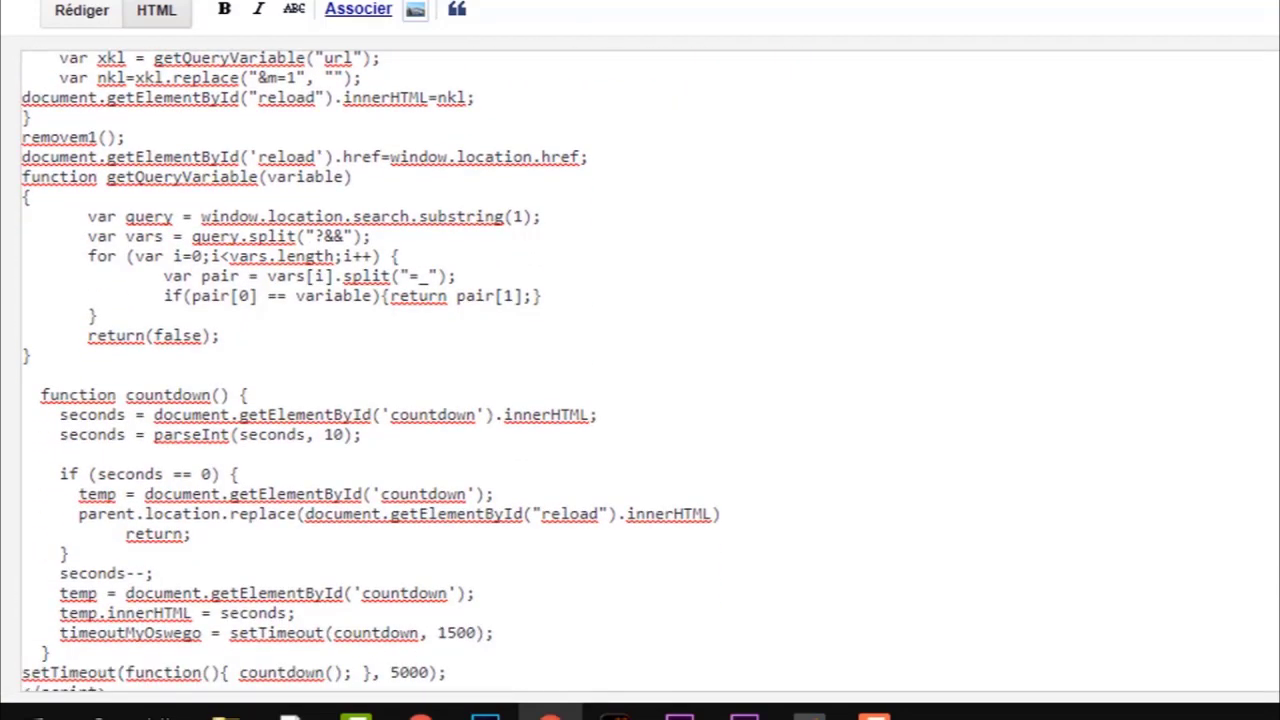
left_click(690, 415)
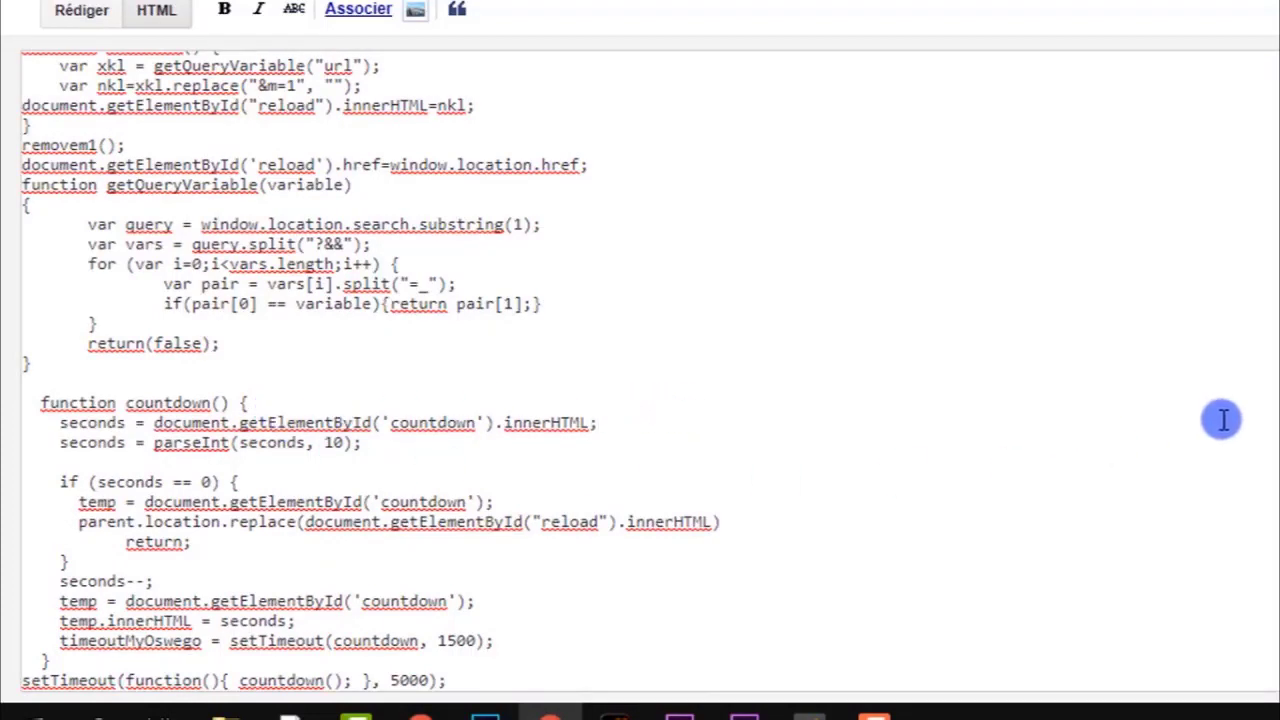
scroll(1222, 420, "down", 1)
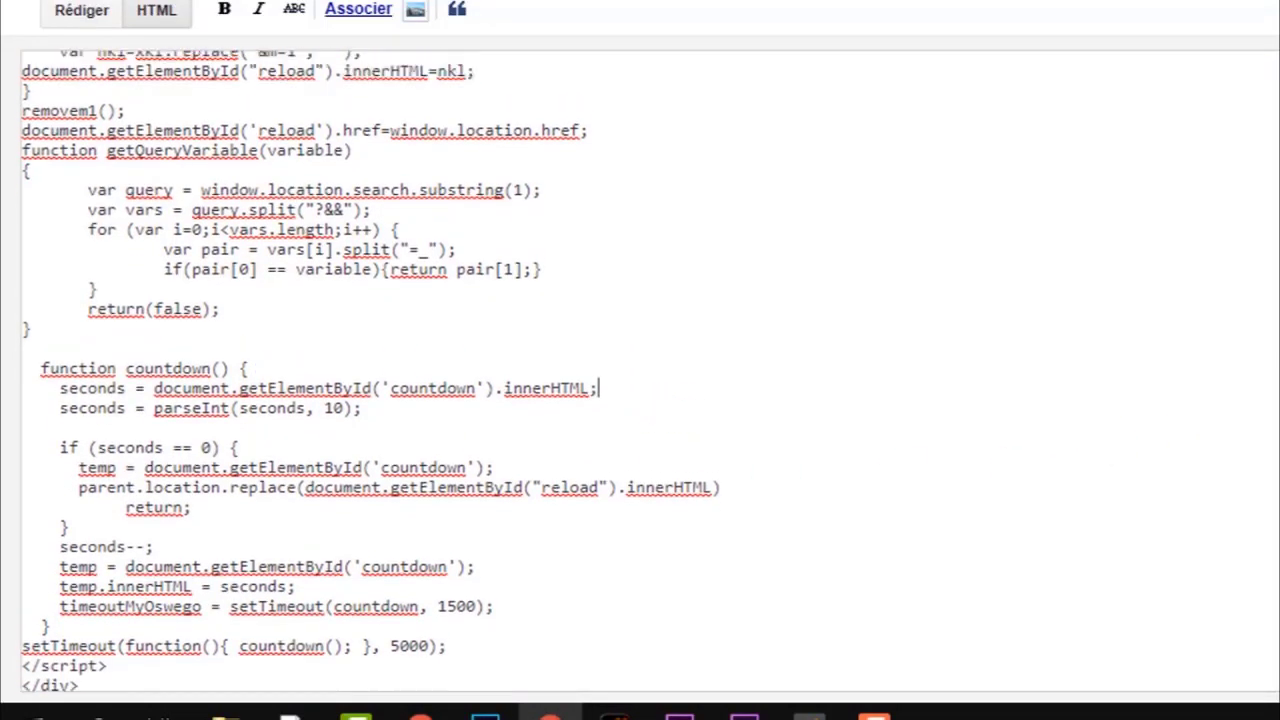
scroll(640, 370, "up", 3)
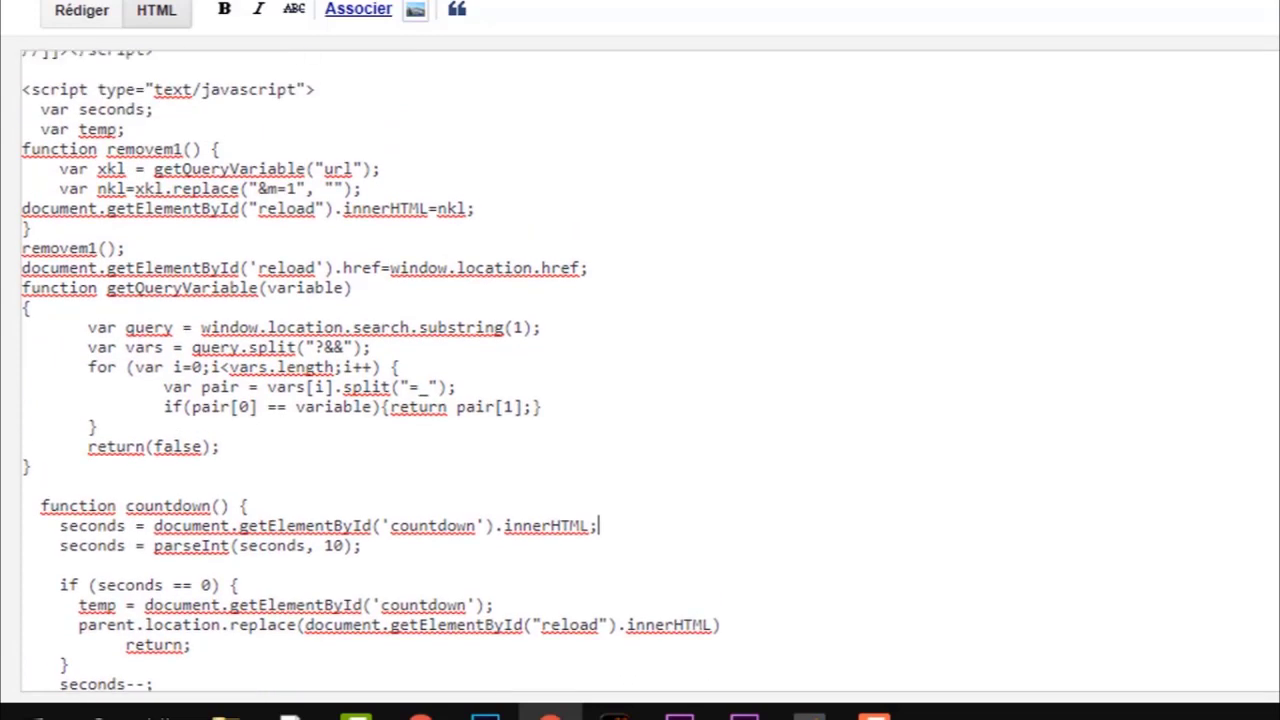
scroll(370, 370, "up", 1)
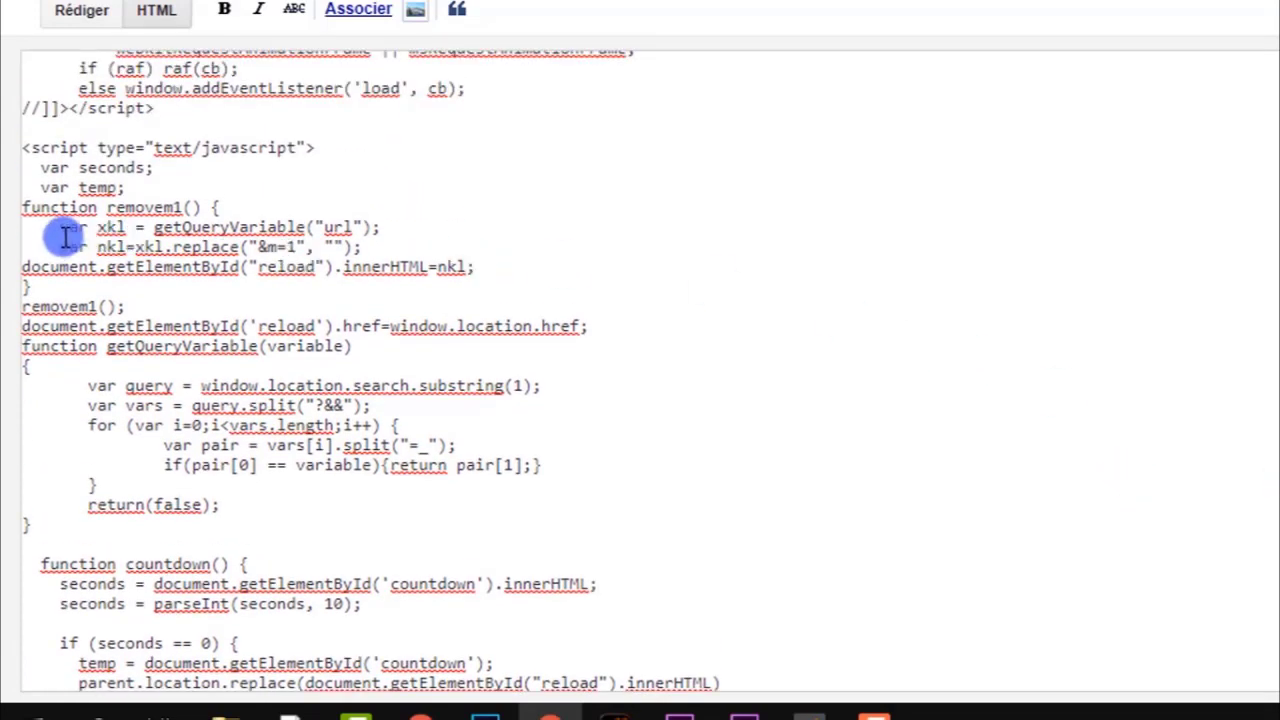
left_click_drag(62, 246, 380, 245)
left_click(268, 250)
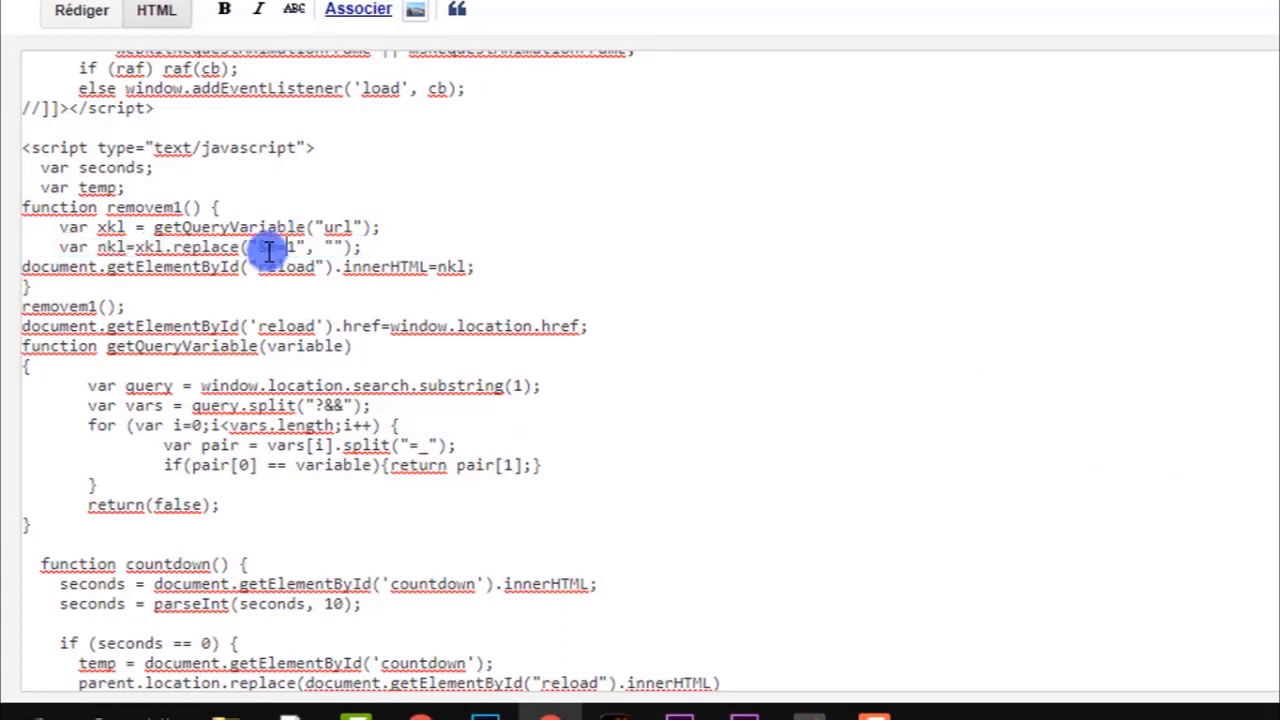
left_click_drag(259, 248, 290, 248)
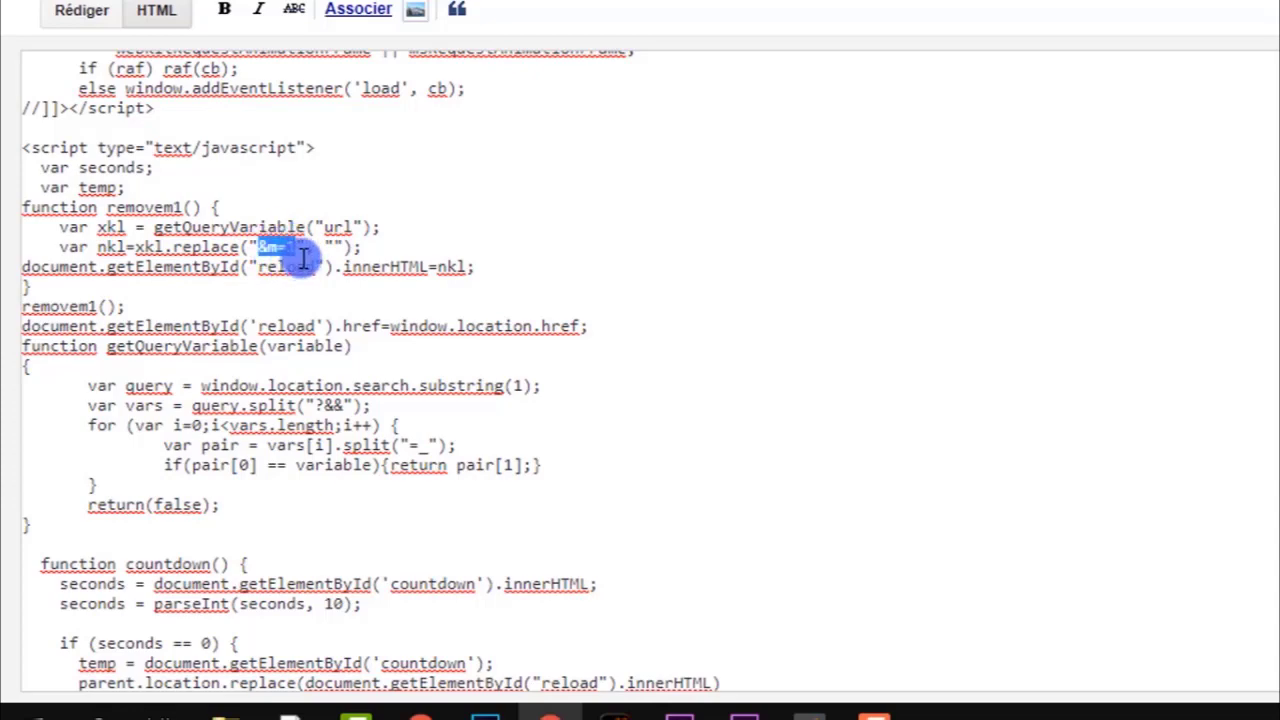
left_click(343, 249)
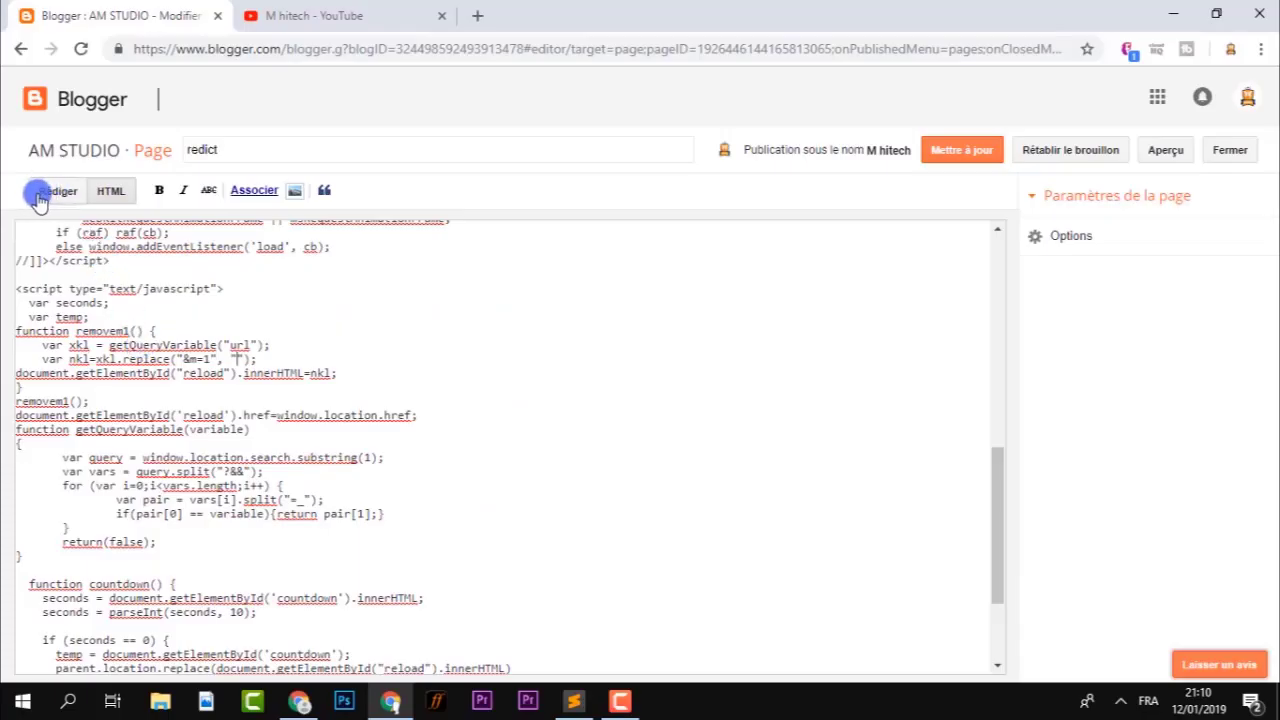
left_click(53, 193)
left_click(109, 191)
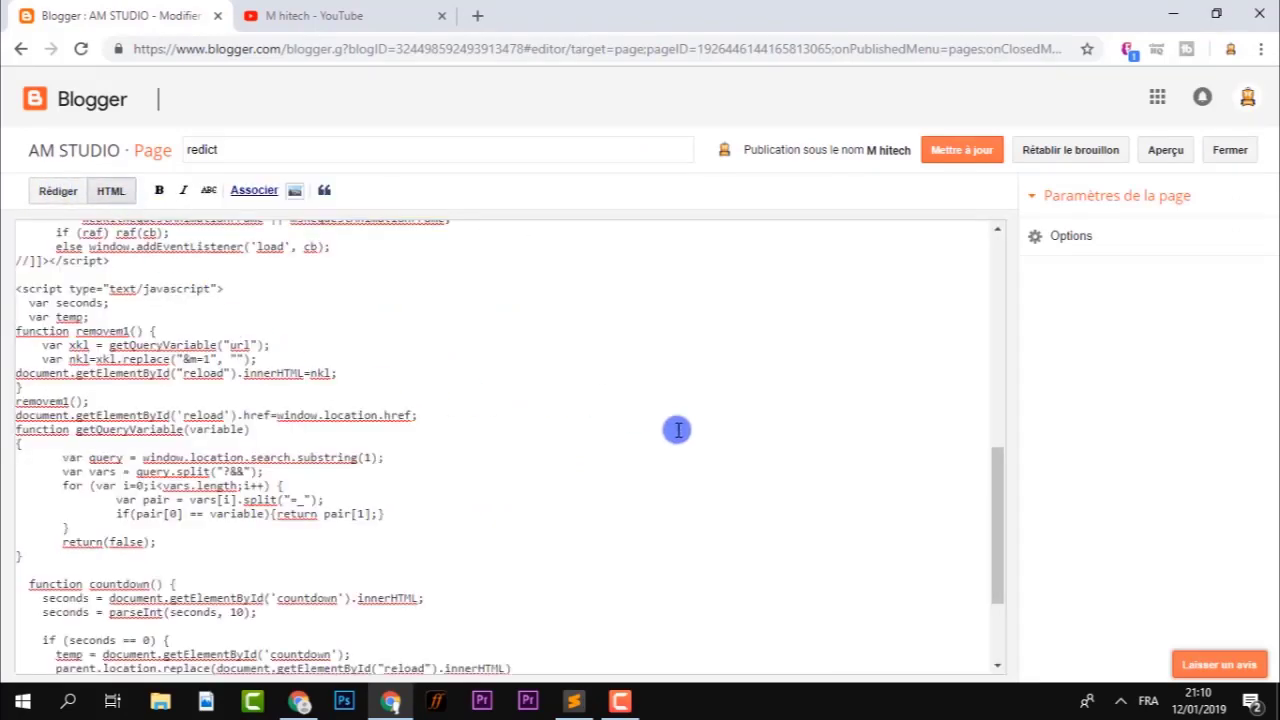
left_click_drag(997, 560, 1011, 471)
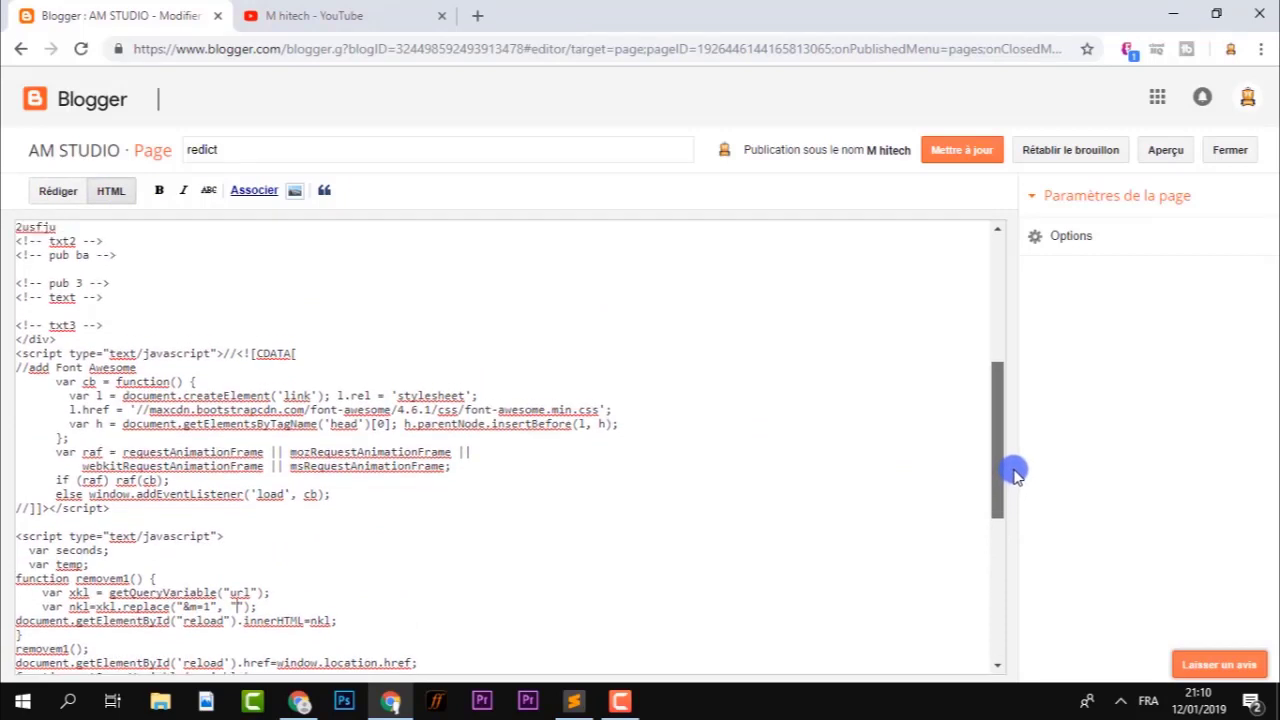
key("ctrl+f")
left_click(1075, 80)
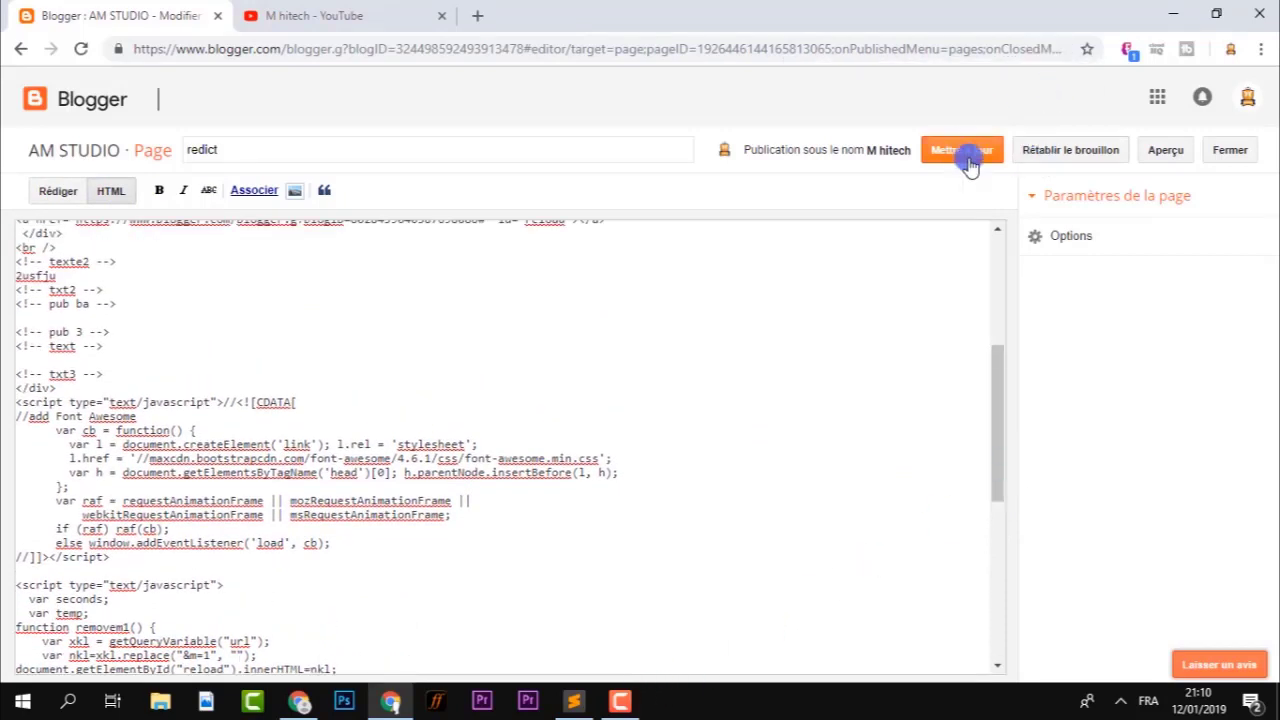
Step: Update the redict page, ignoring the save error and retrying from compose mode
left_click(957, 155)
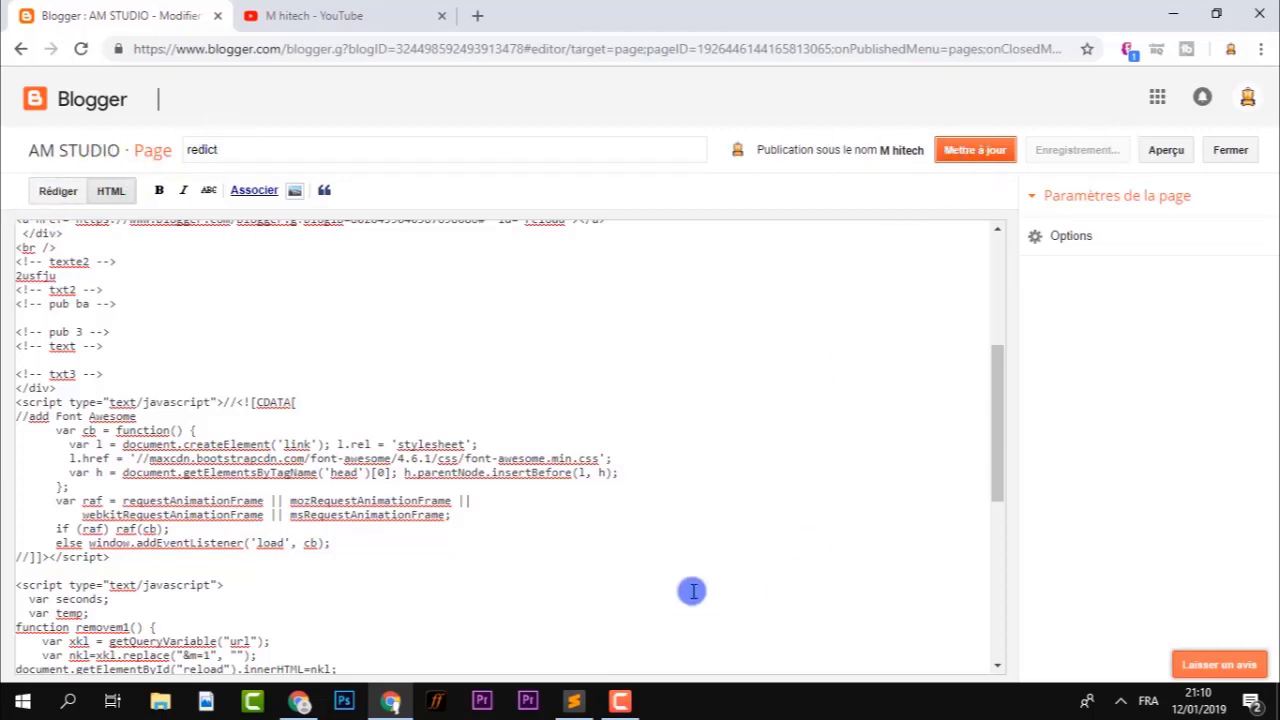
left_click(969, 152)
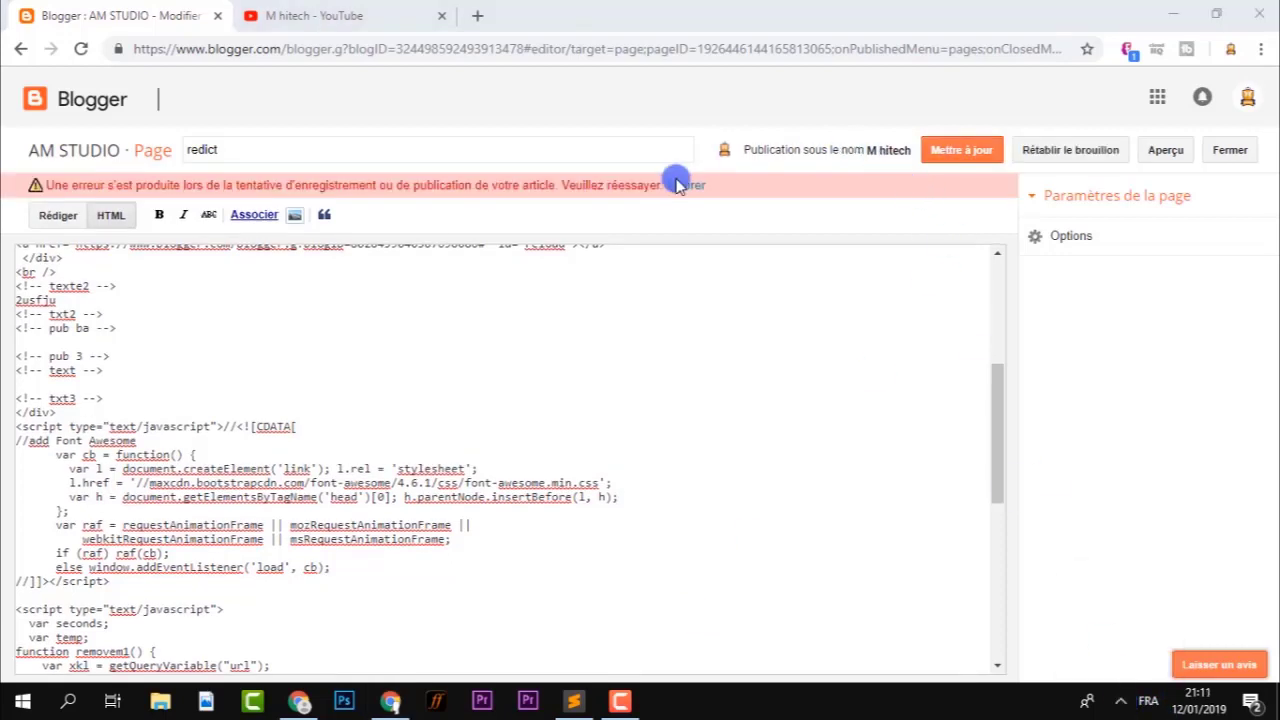
left_click(694, 192)
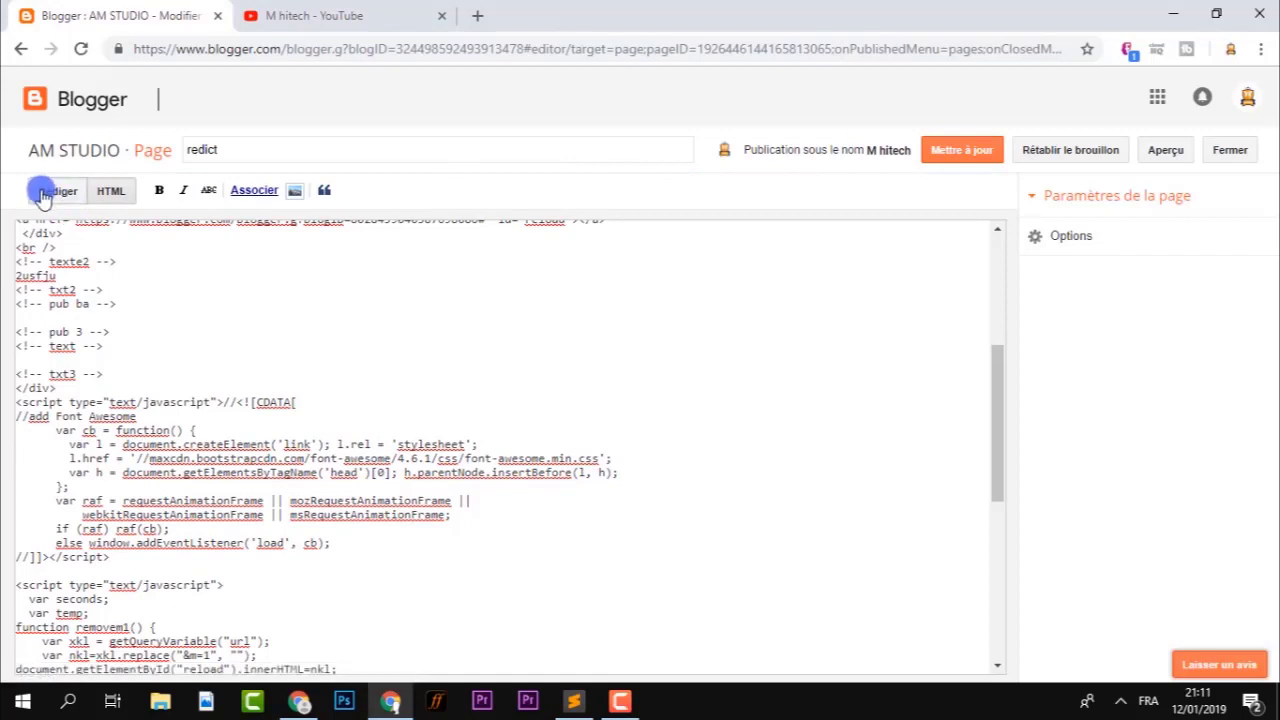
left_click(42, 191)
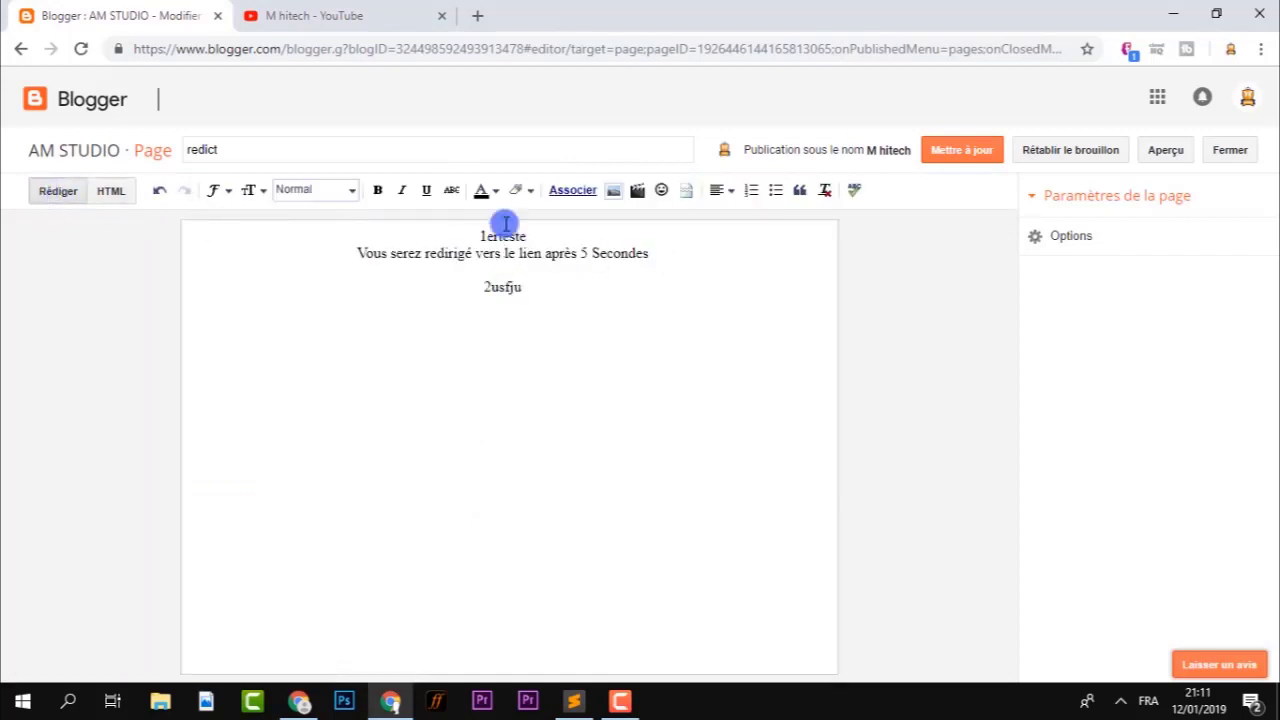
left_click(956, 153)
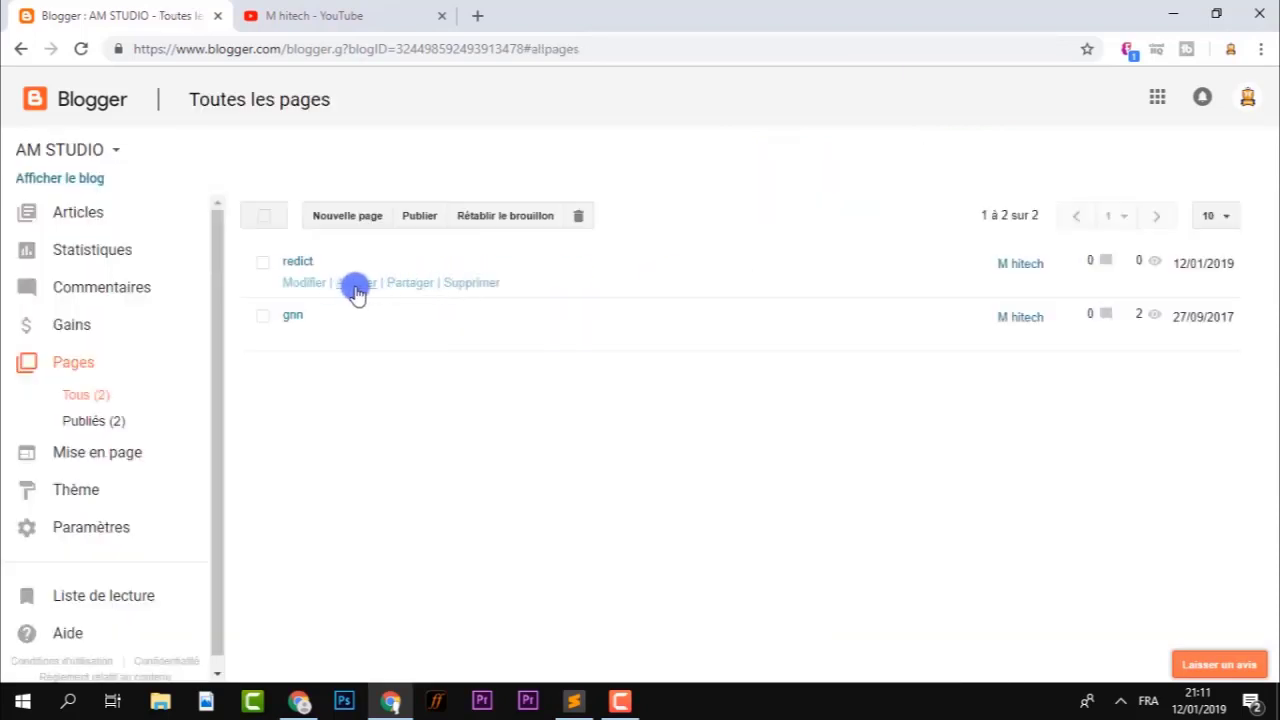
Step: View the published redict page and check the two test texts around the countdown banner
left_click(354, 287)
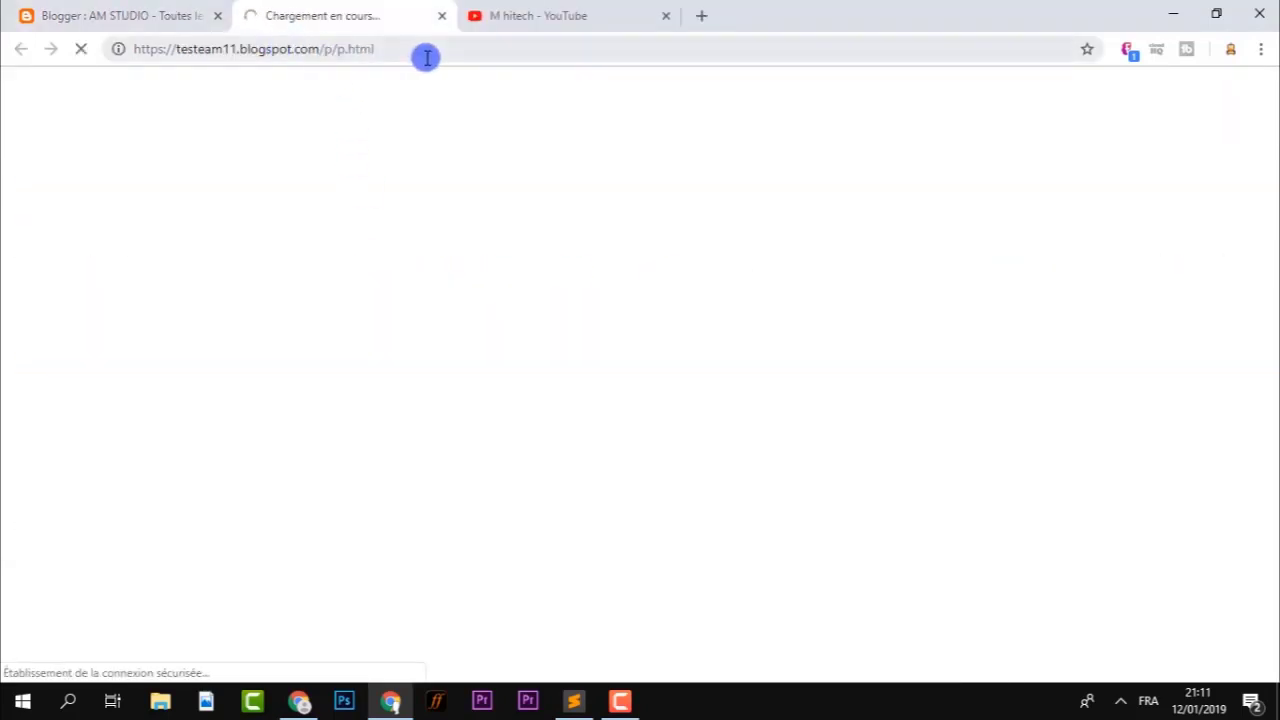
left_click(171, 12)
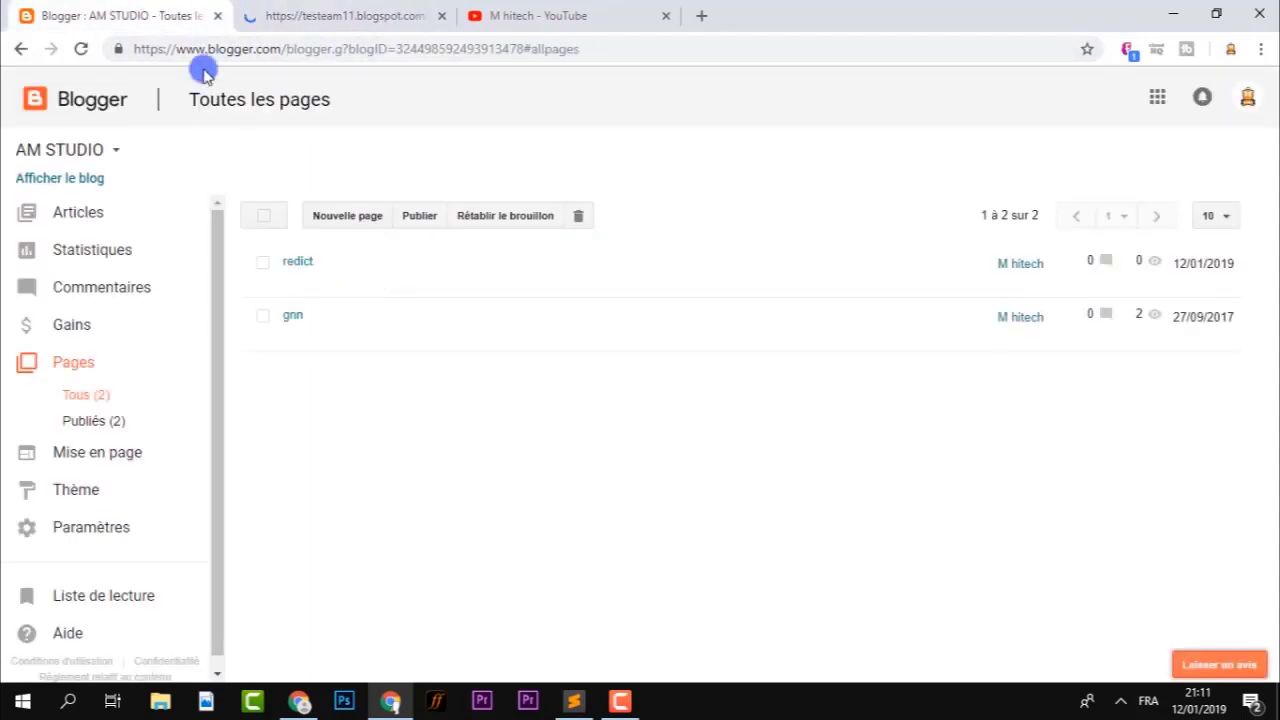
left_click(352, 285)
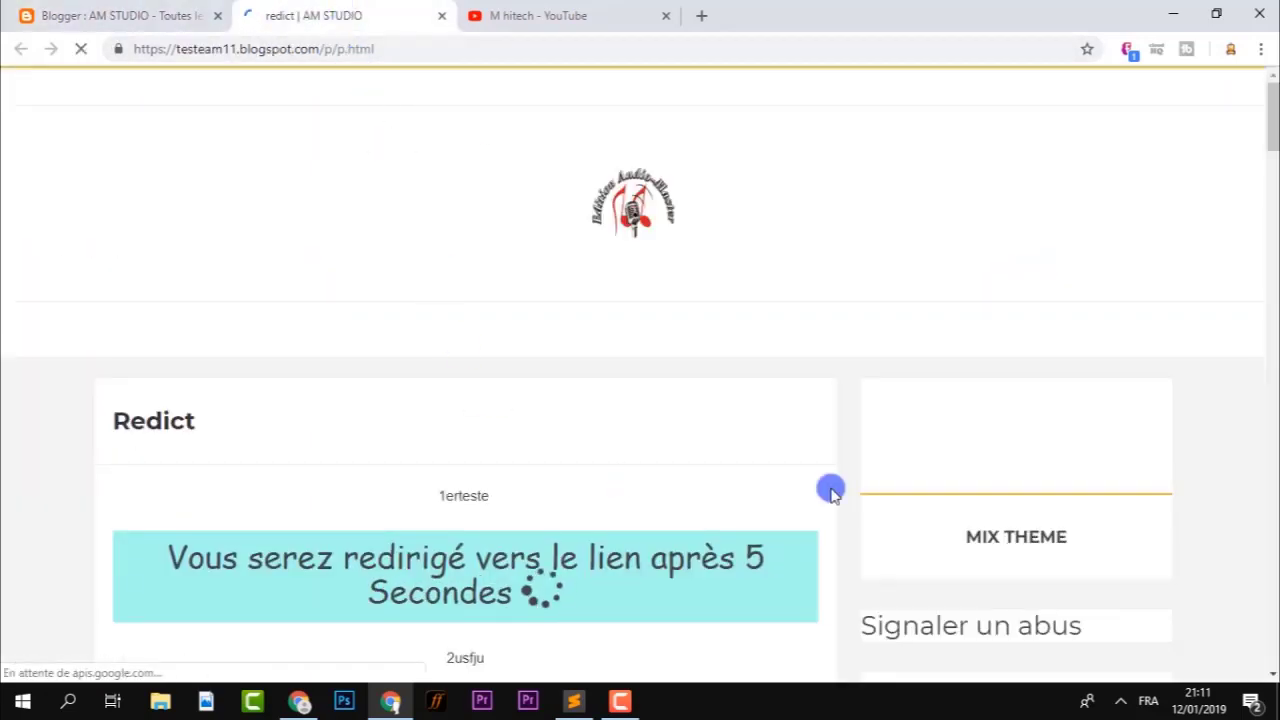
scroll(729, 363, "down", 3)
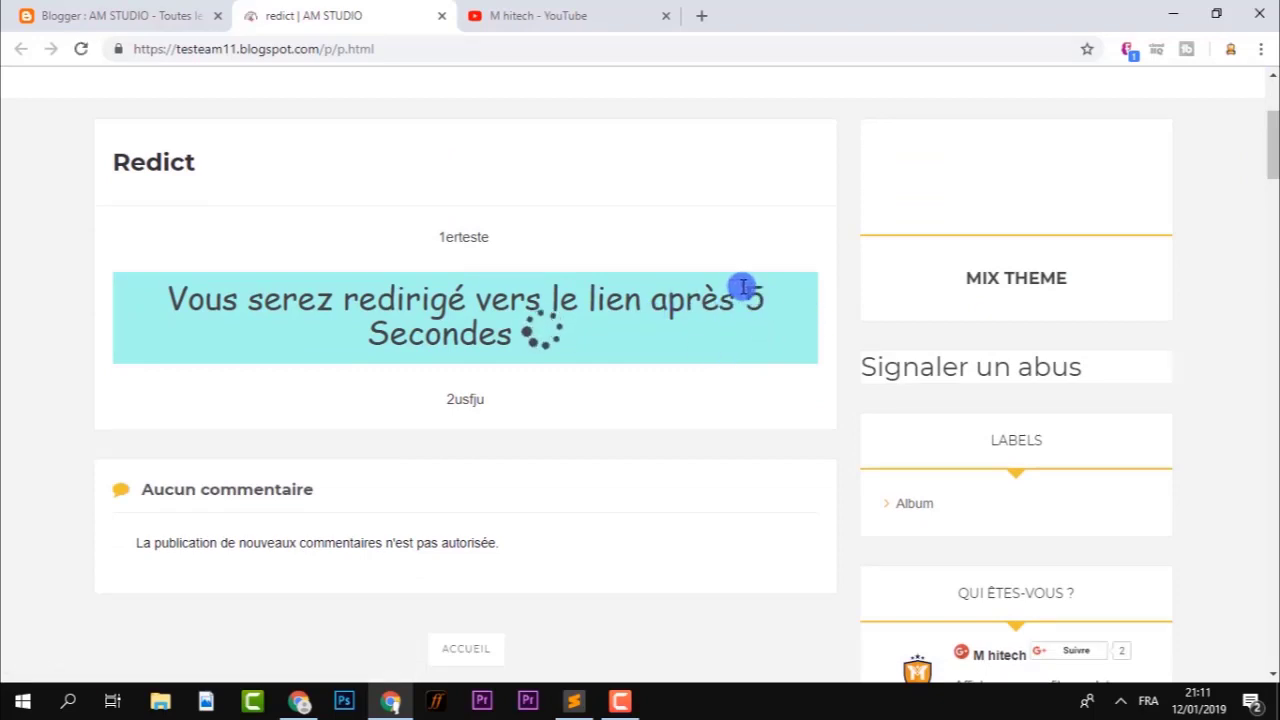
left_click_drag(458, 235, 487, 237)
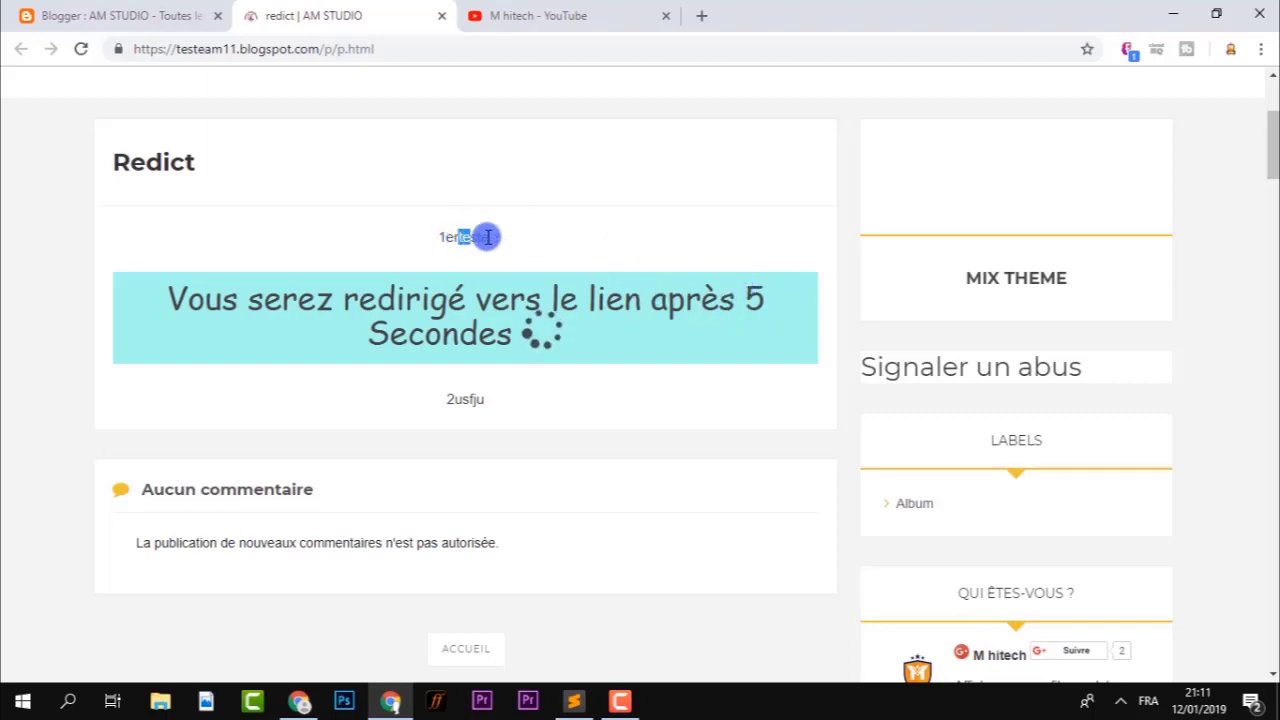
left_click(477, 404)
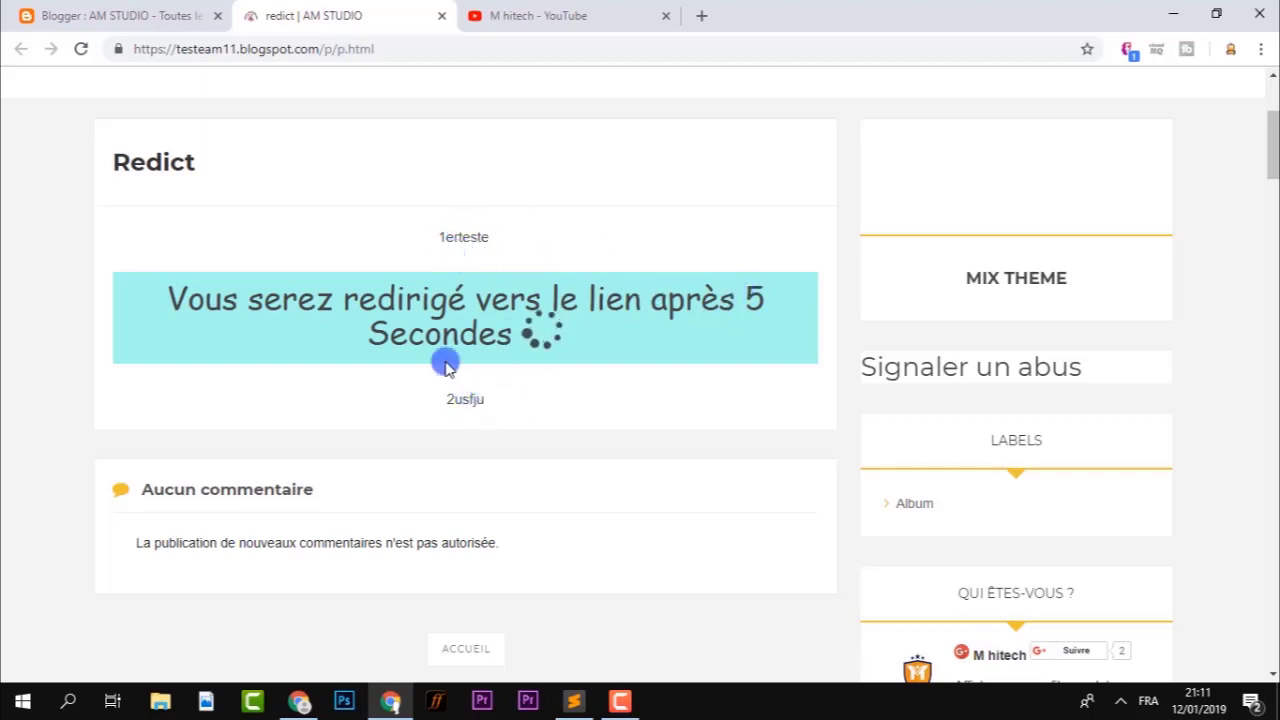
Step: Reopen the redict page for editing, look over its HTML and compose views, and leave the editor without saving
left_click(185, 8)
left_click(312, 285)
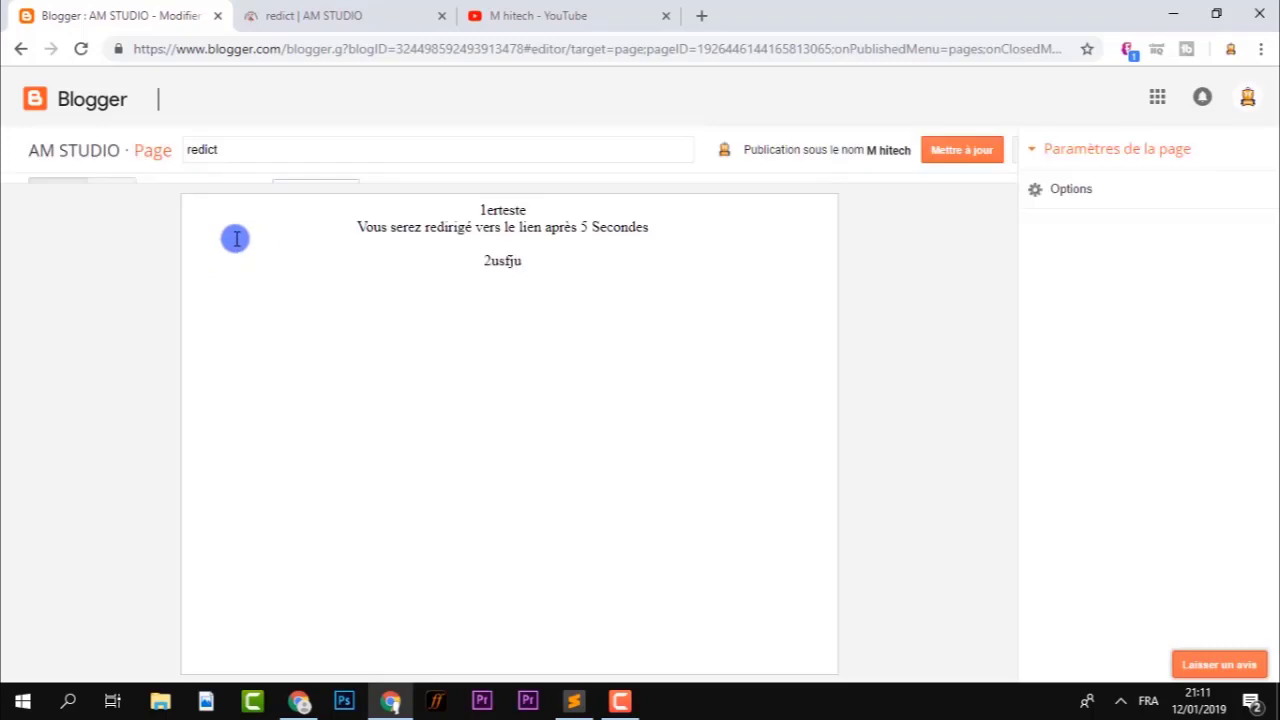
left_click(108, 190)
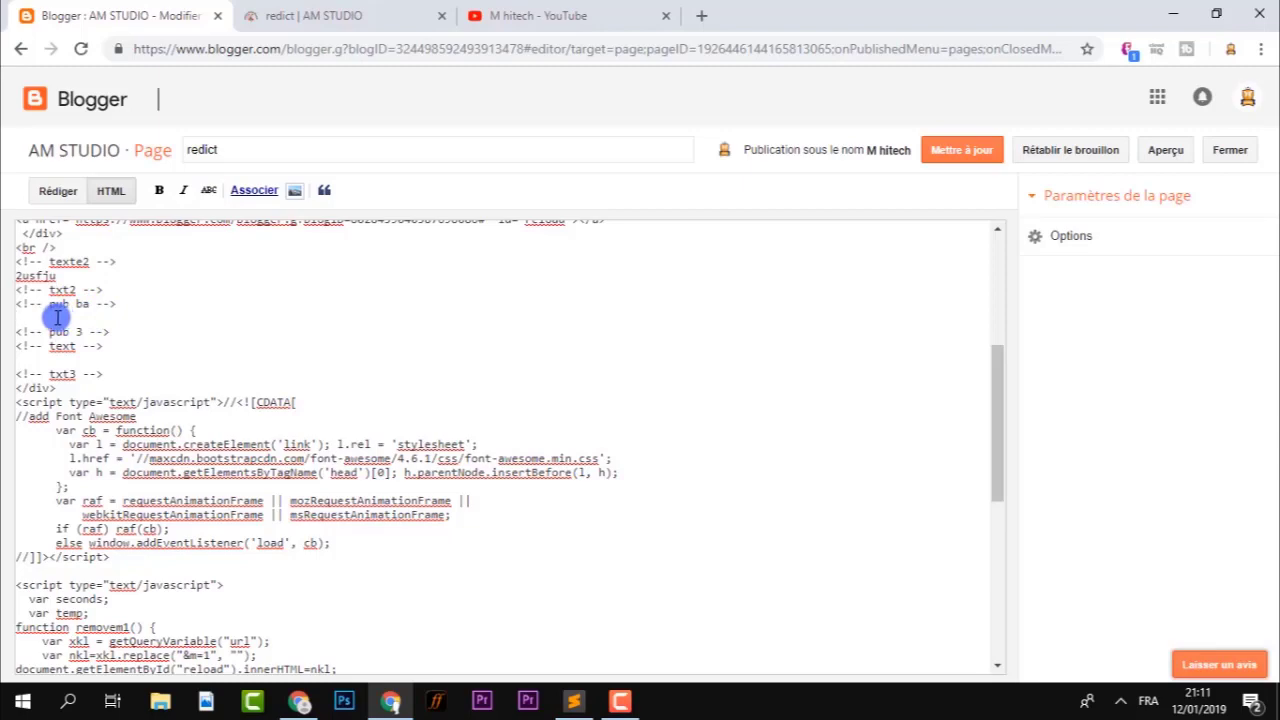
left_click_drag(997, 427, 990, 300)
left_click(59, 193)
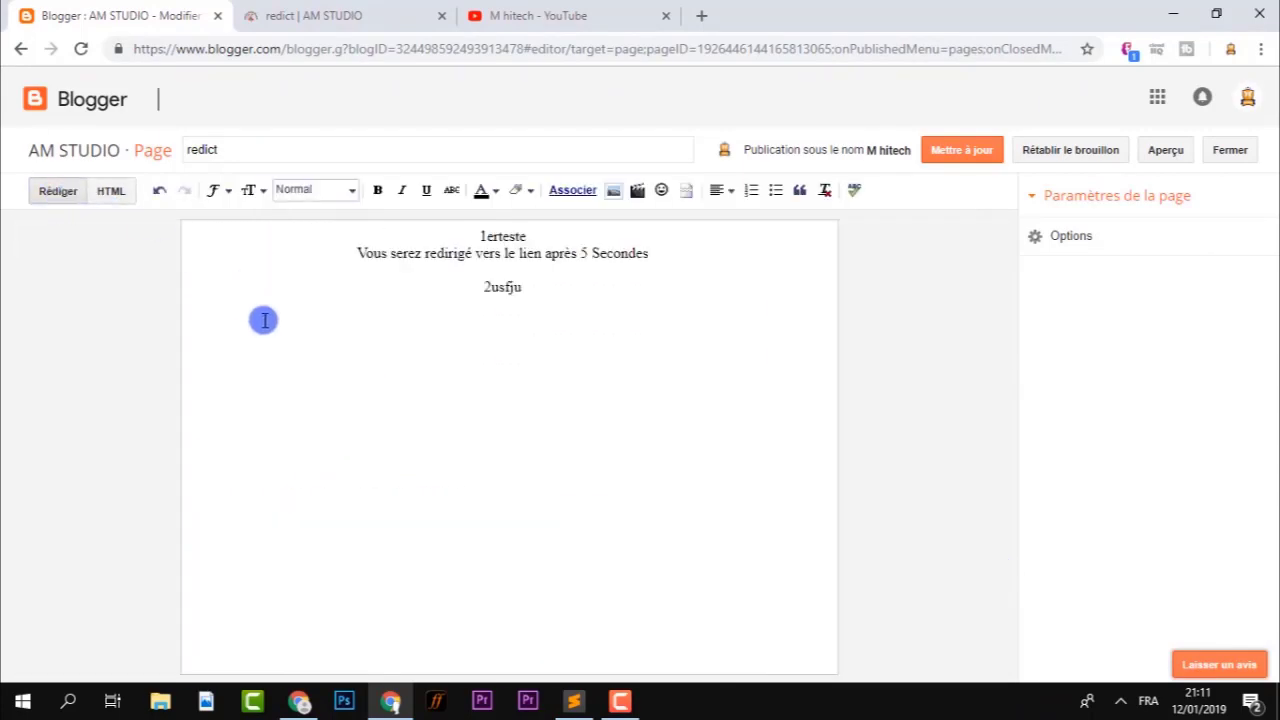
left_click(21, 48)
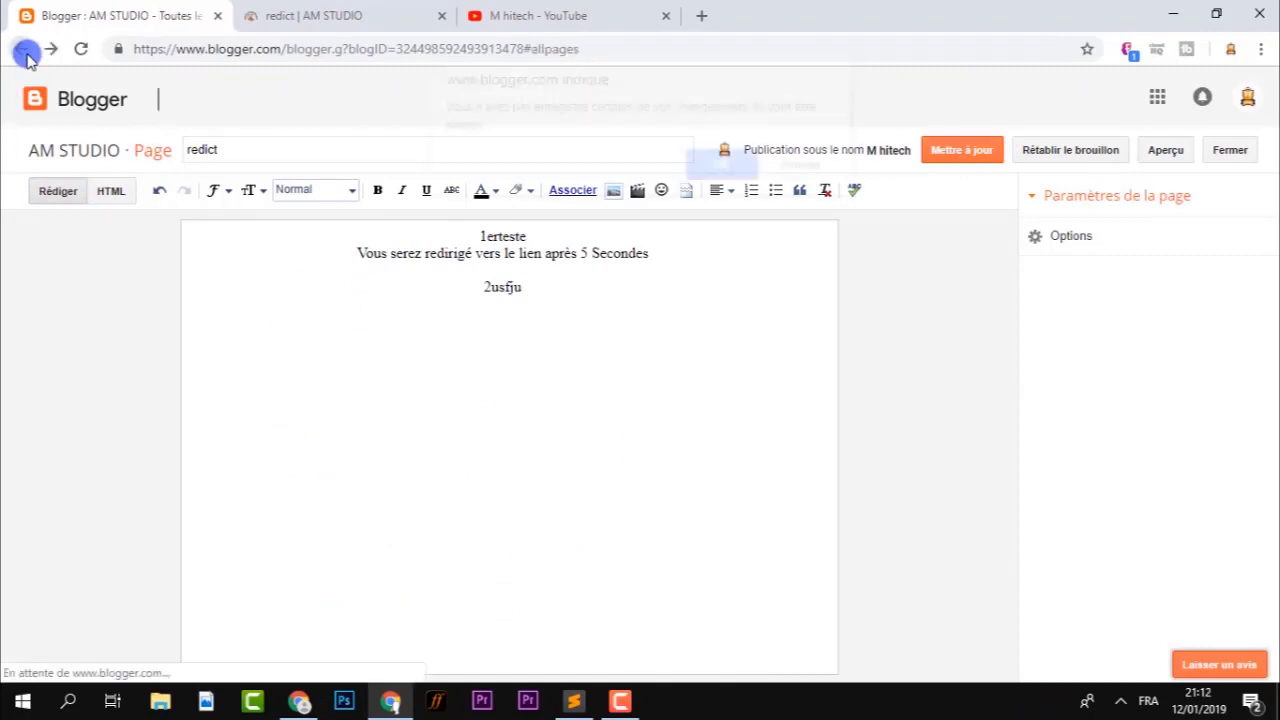
left_click(724, 173)
Step: Inspect the countdown number on the published redict page and select the page's web address
left_click(295, 15)
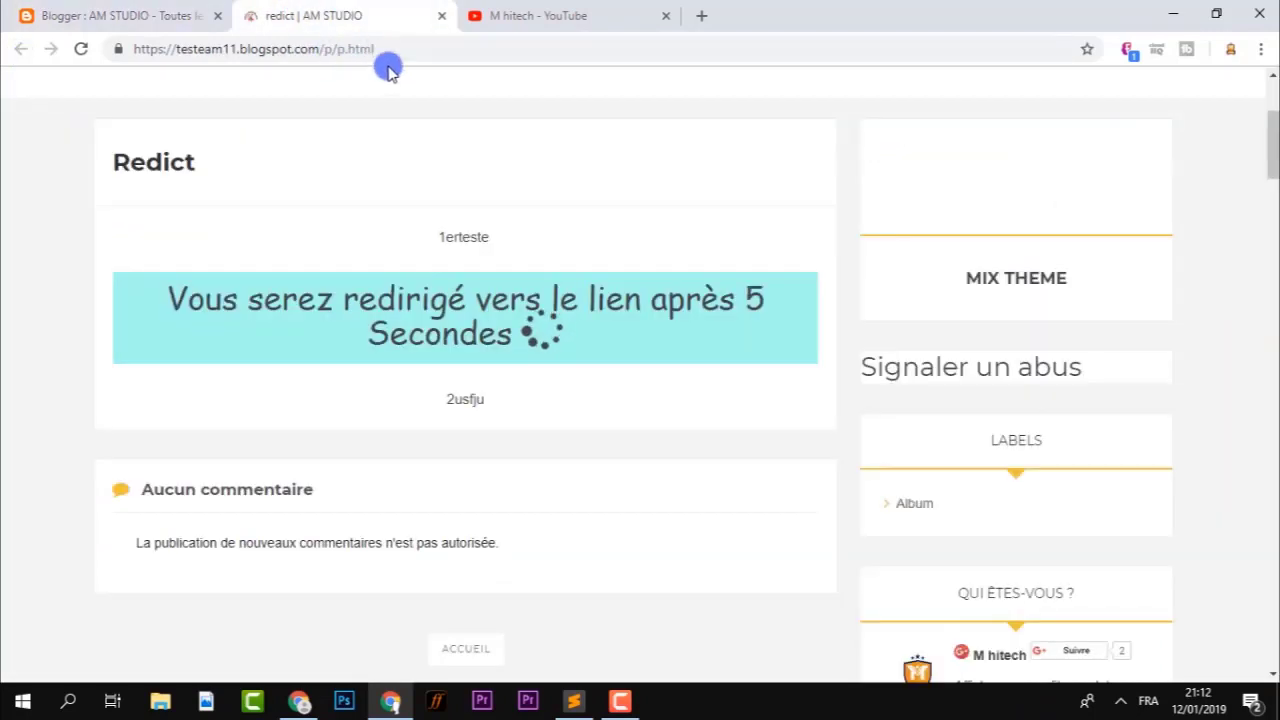
left_click_drag(1274, 157, 1273, 147)
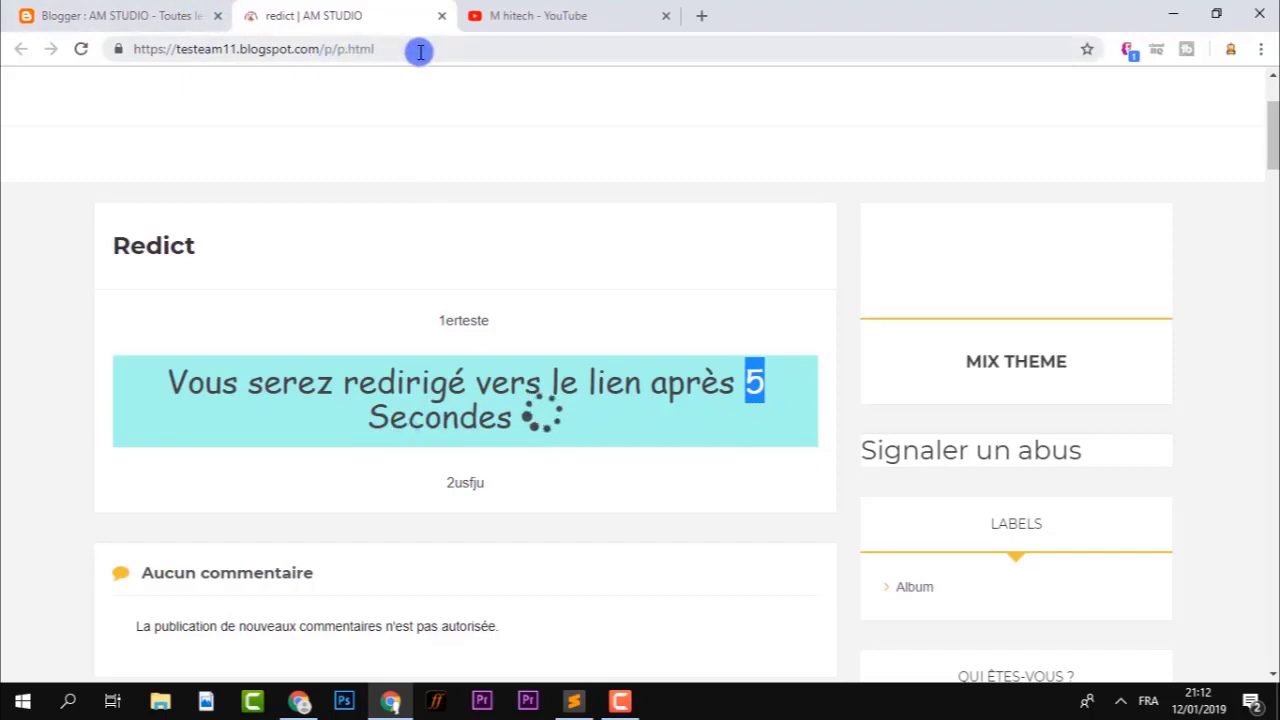
left_click_drag(420, 52, 86, 49)
Step: Open the blog's theme settings in Blogger and look at the theme backup and restore options
left_click(125, 15)
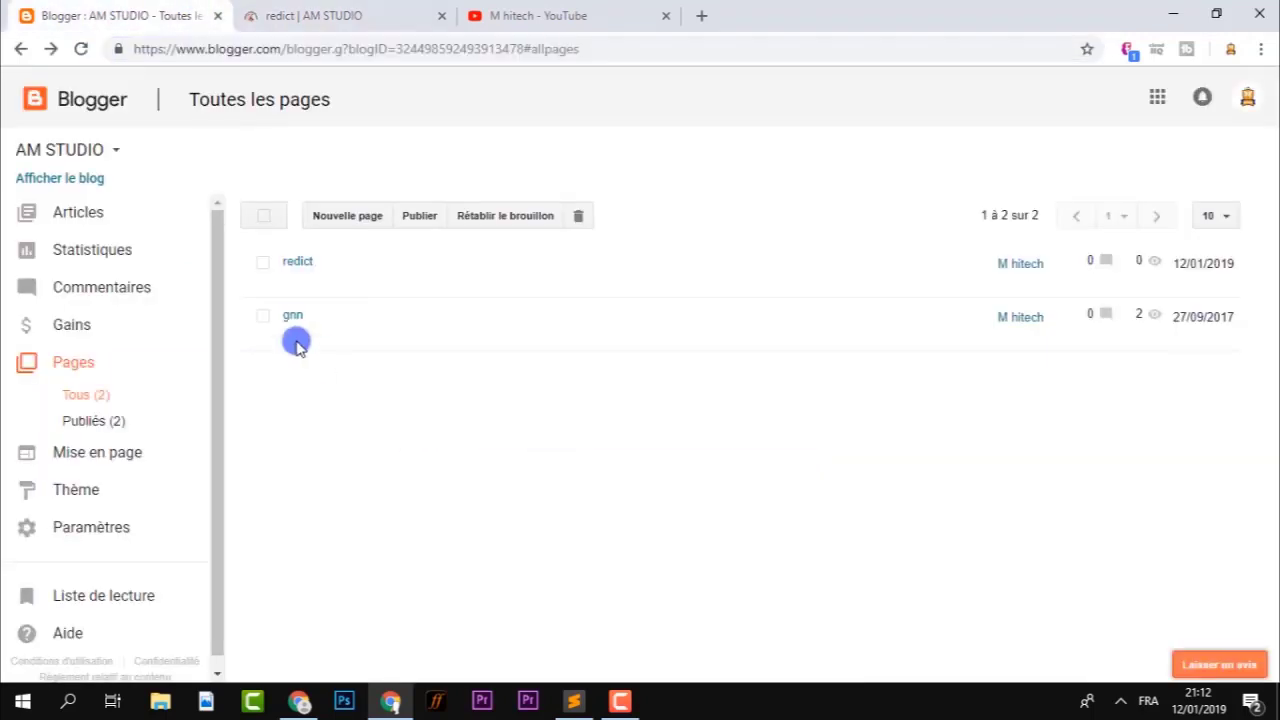
left_click(86, 490)
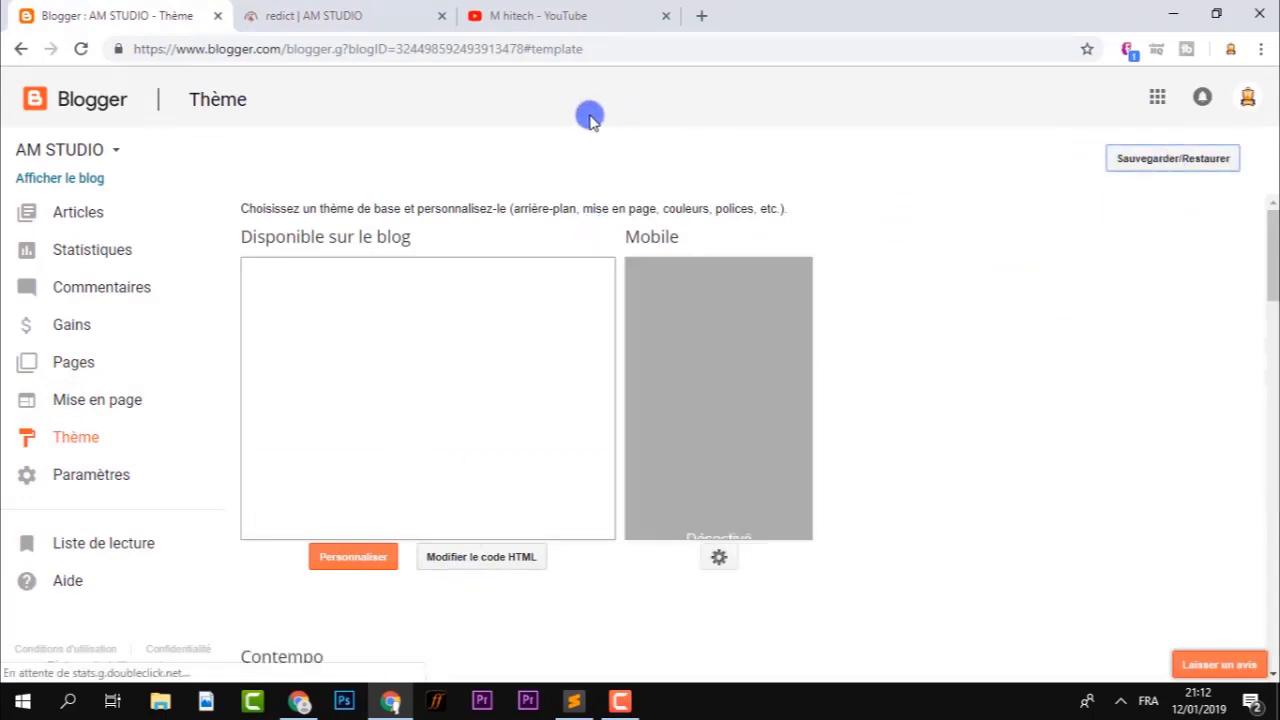
left_click(1133, 152)
left_click(902, 118)
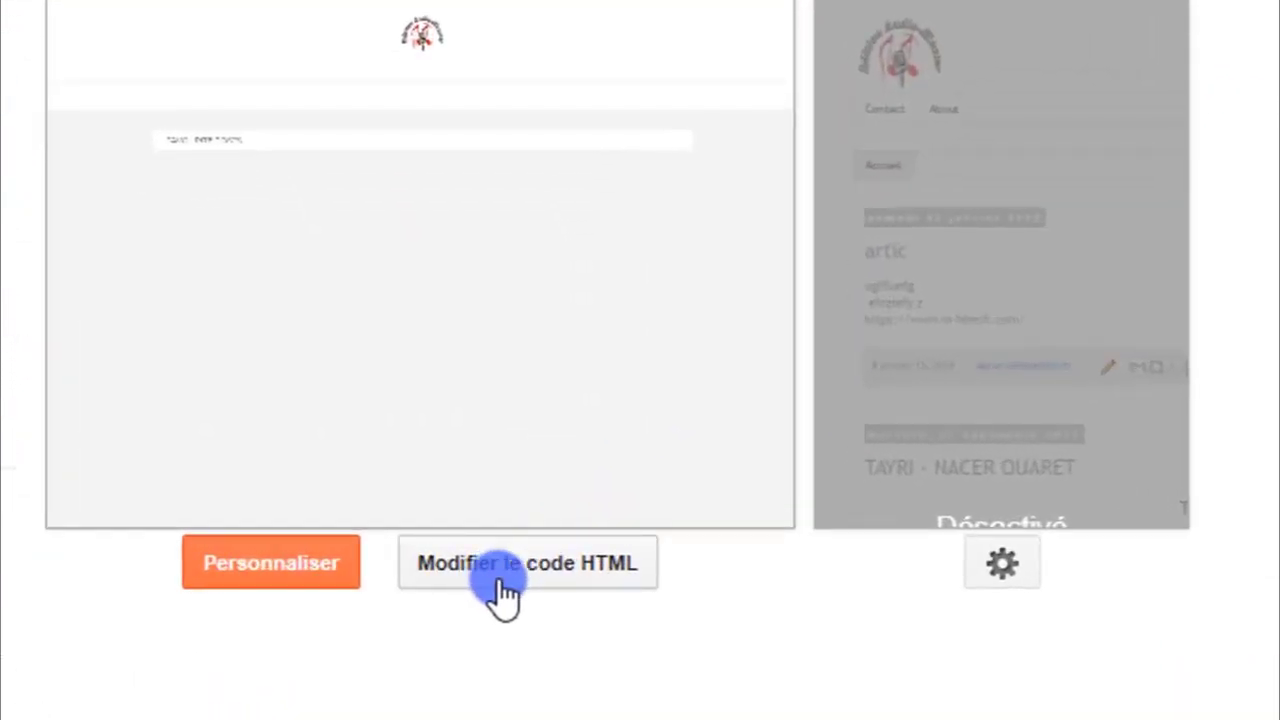
Step: Open the theme's HTML code for editing, and copy the first script block from the M-hitech file in Sublime Text
left_click(493, 562)
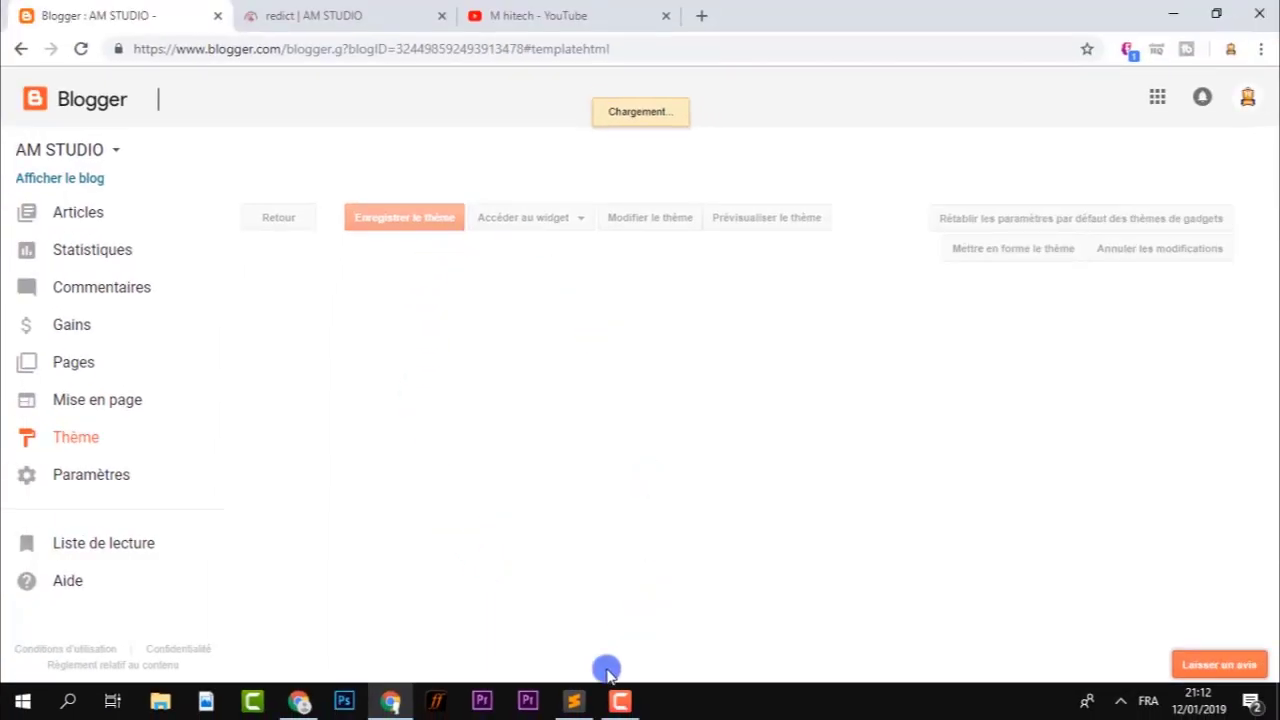
left_click(582, 700)
left_click_drag(1272, 436, 1272, 78)
left_click(262, 320)
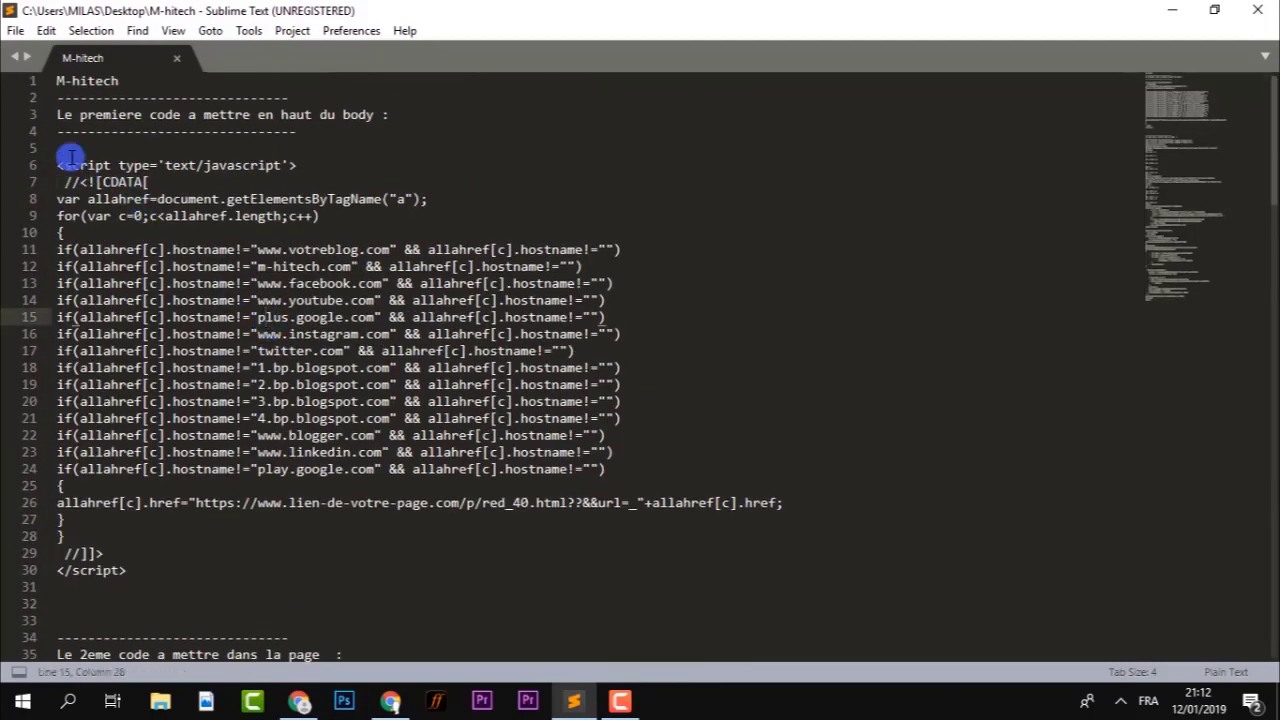
left_click_drag(60, 150, 206, 563)
right_click(195, 315)
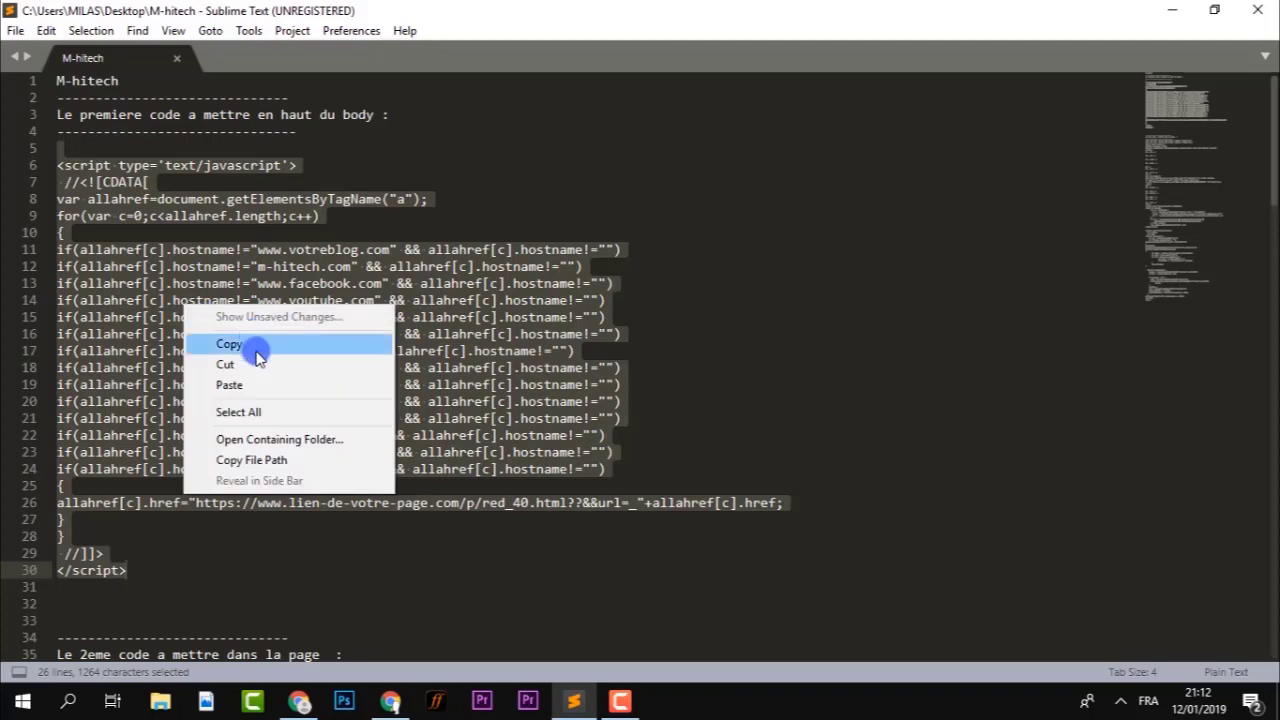
left_click(255, 344)
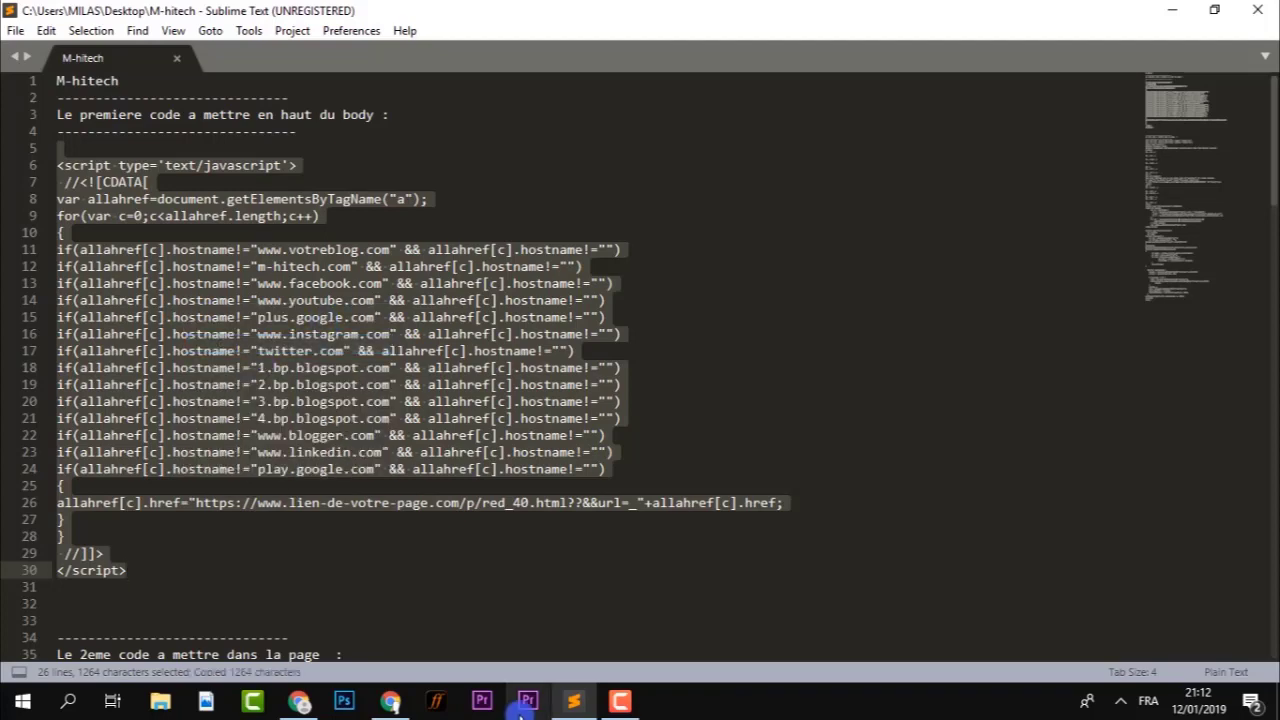
Step: Switch back to Blogger in Chrome and search the end of the theme code for "/body"
left_click(390, 700)
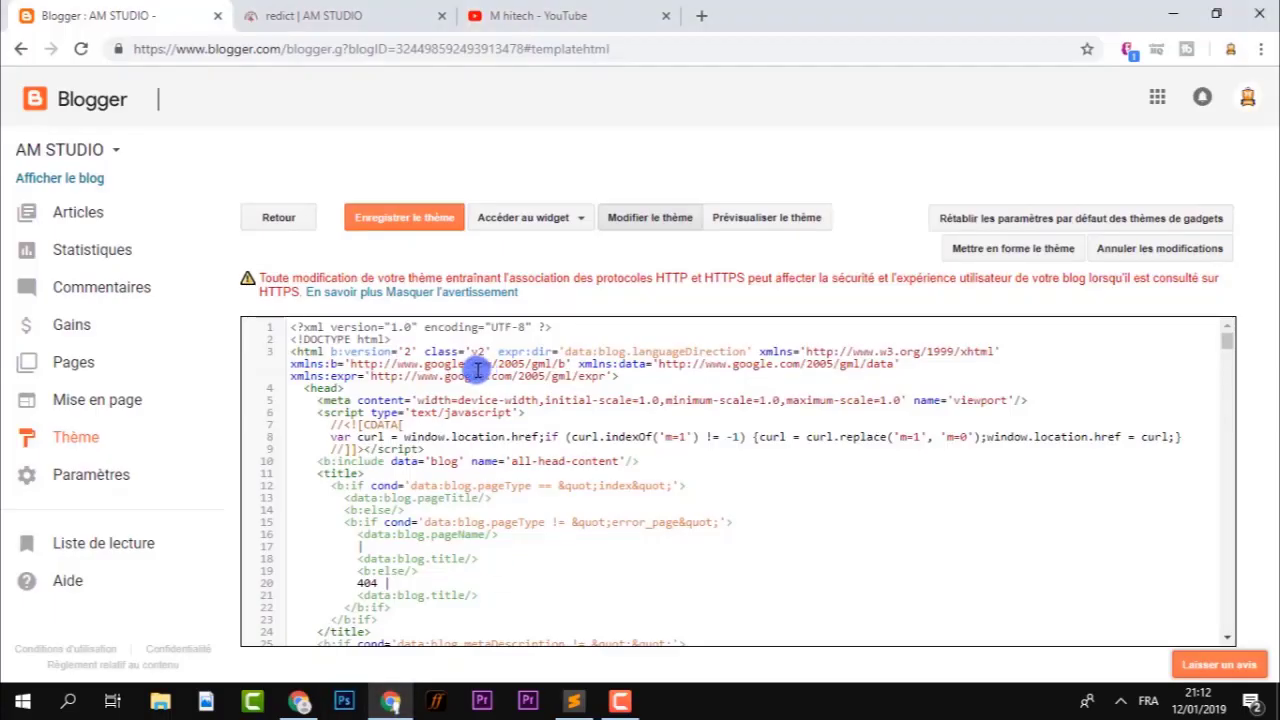
left_click_drag(1231, 340, 1234, 634)
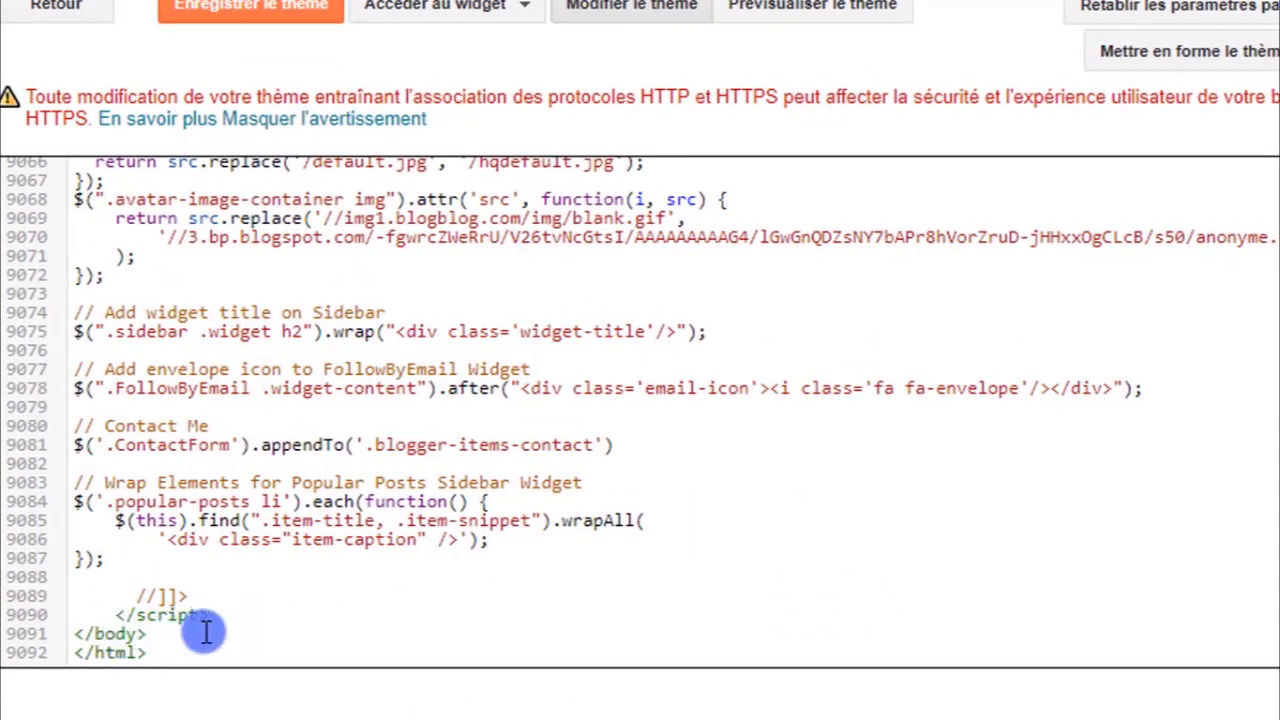
left_click(238, 410)
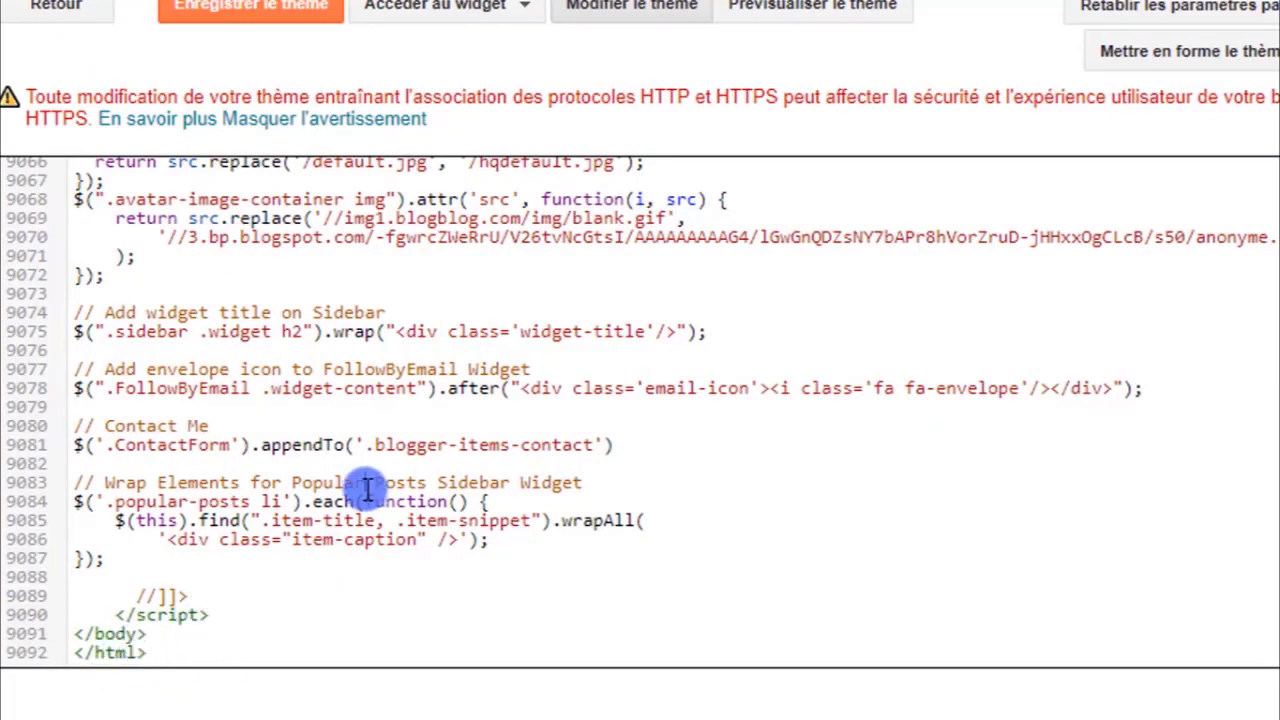
key("ctrl+f")
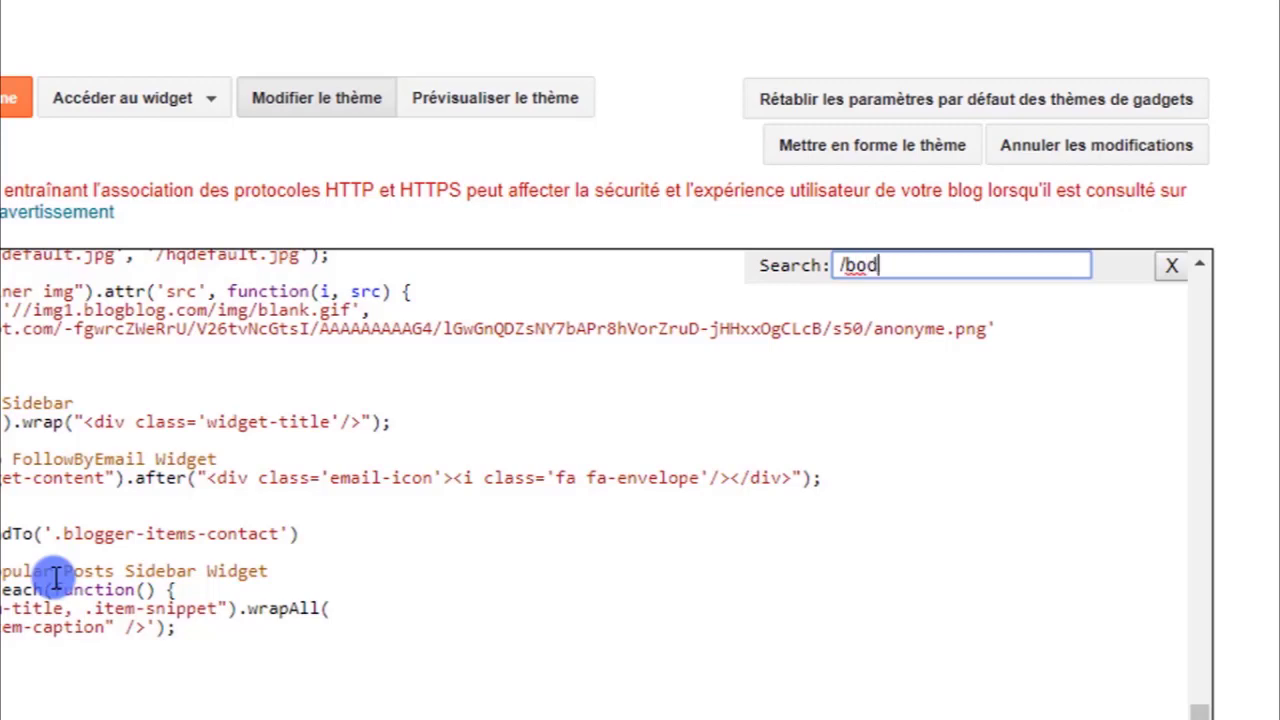
type("y")
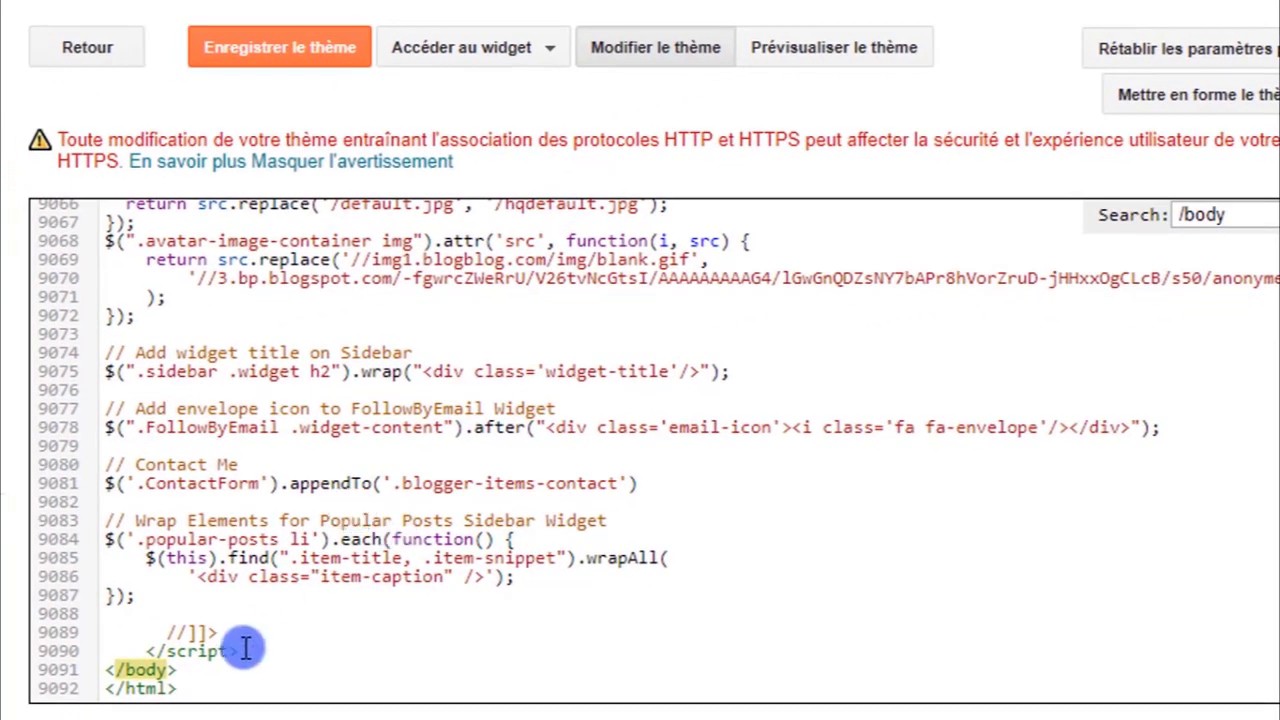
Step: Paste the copied script on a new line between the last closing script tag and the closing body tag
left_click(252, 648)
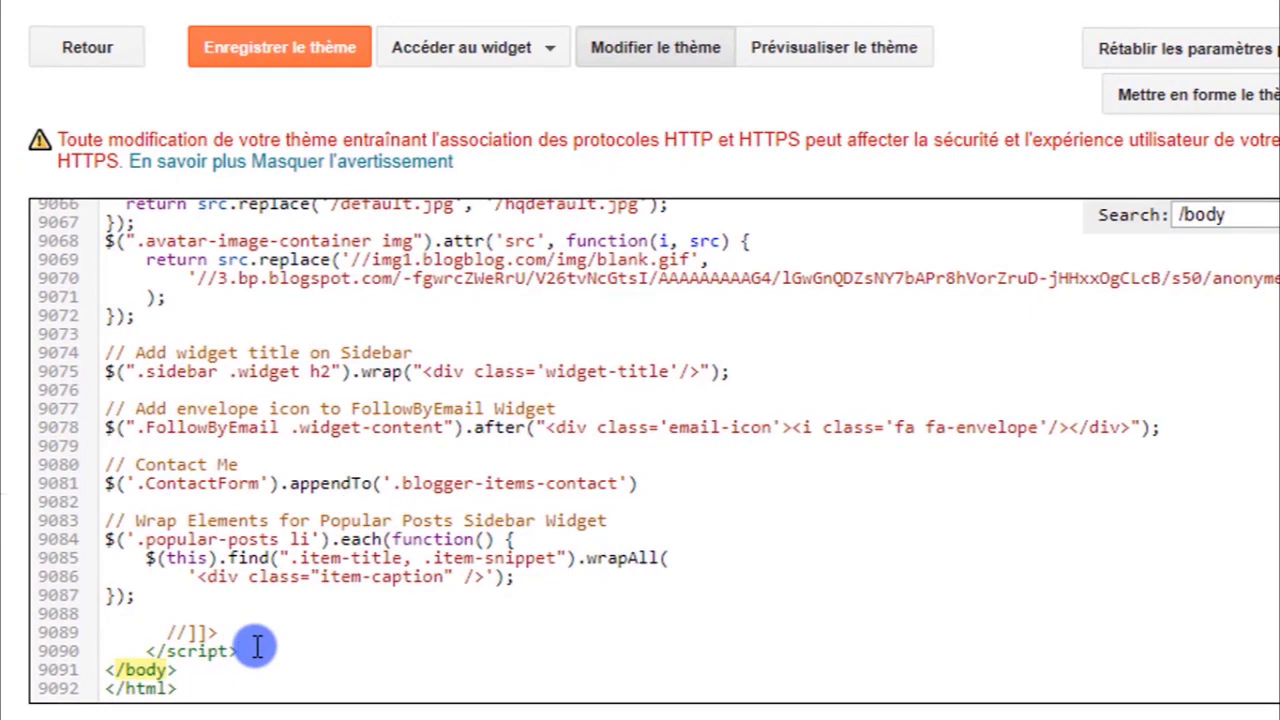
key("Return")
key("Return")
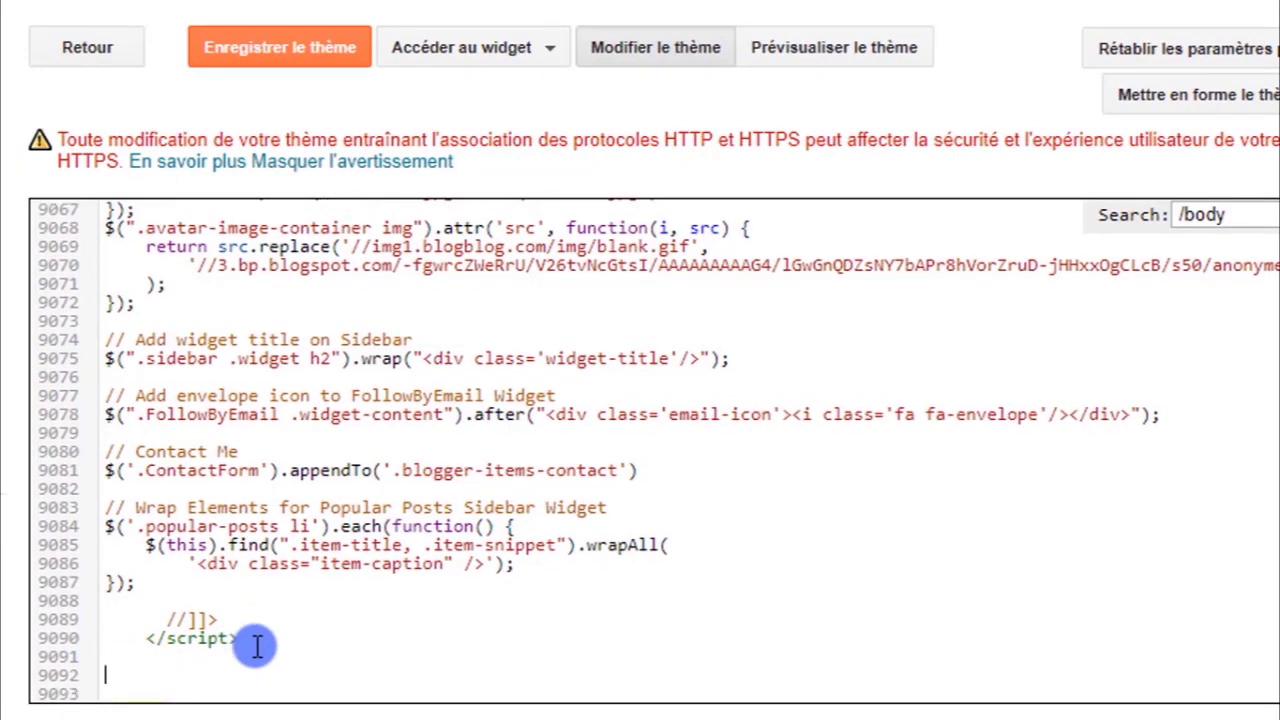
key("ctrl+v")
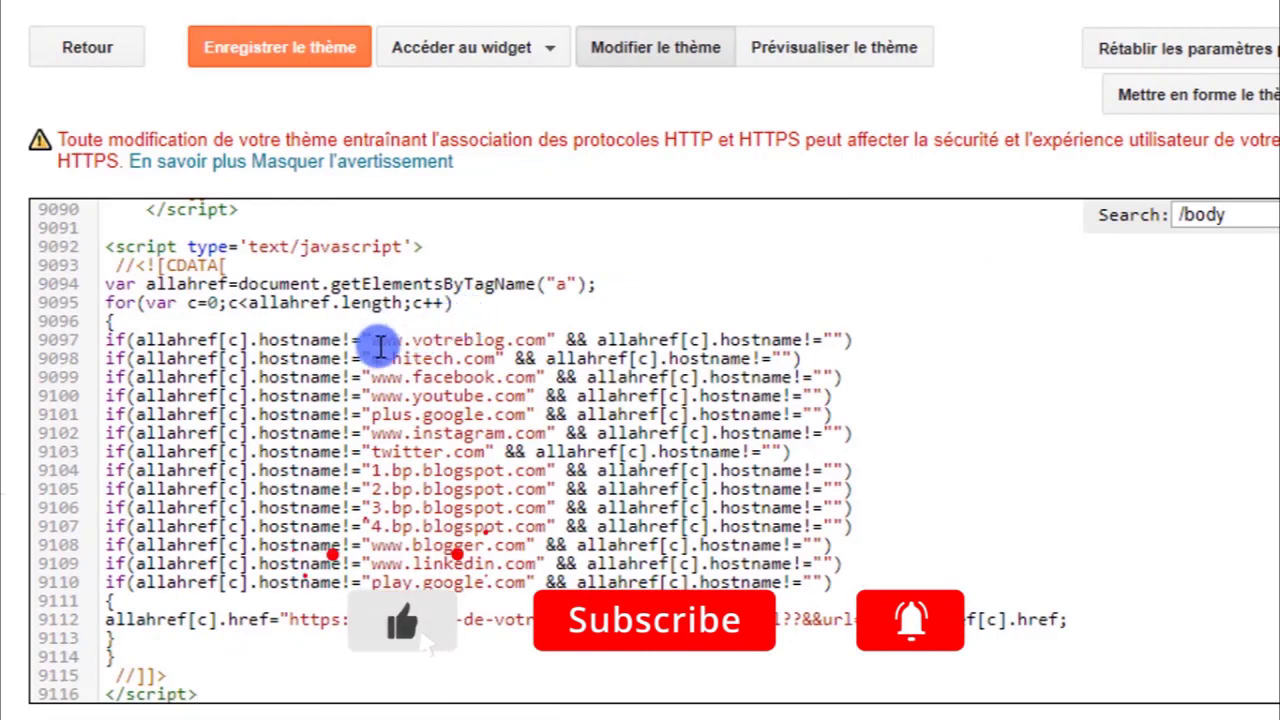
left_click_drag(164, 340, 476, 352)
left_click(488, 338)
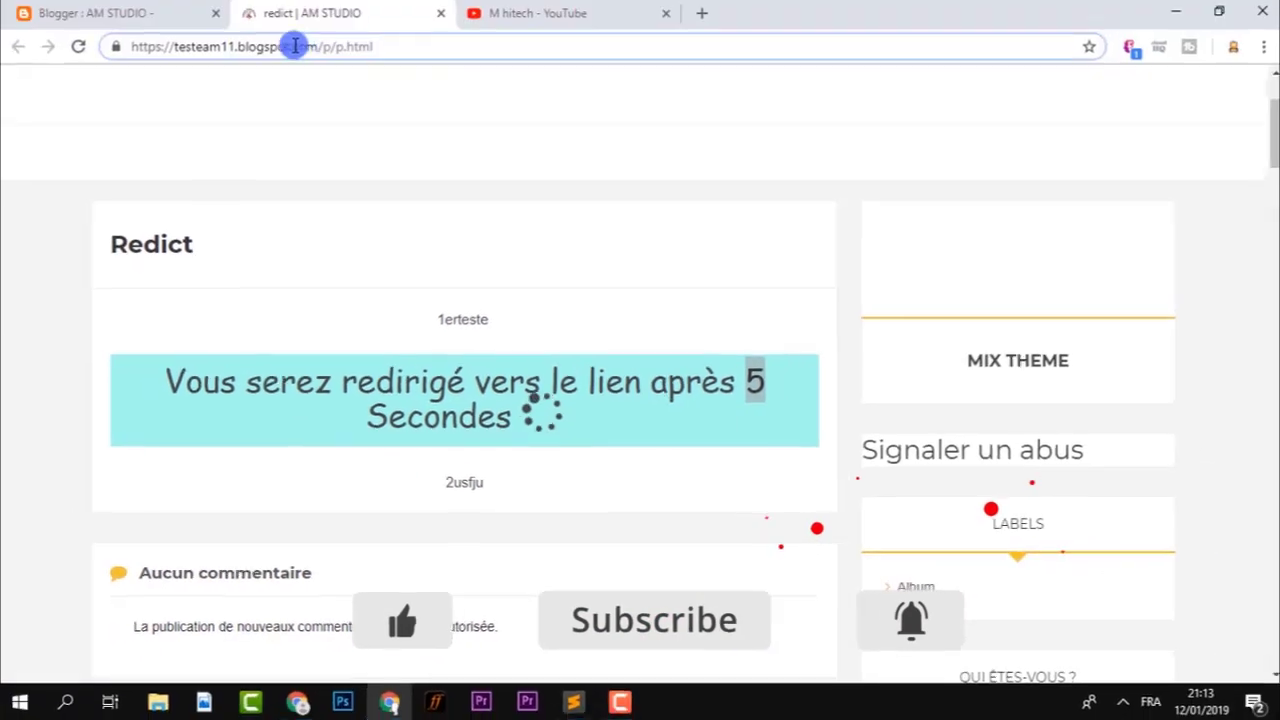
left_click_drag(318, 46, 190, 49)
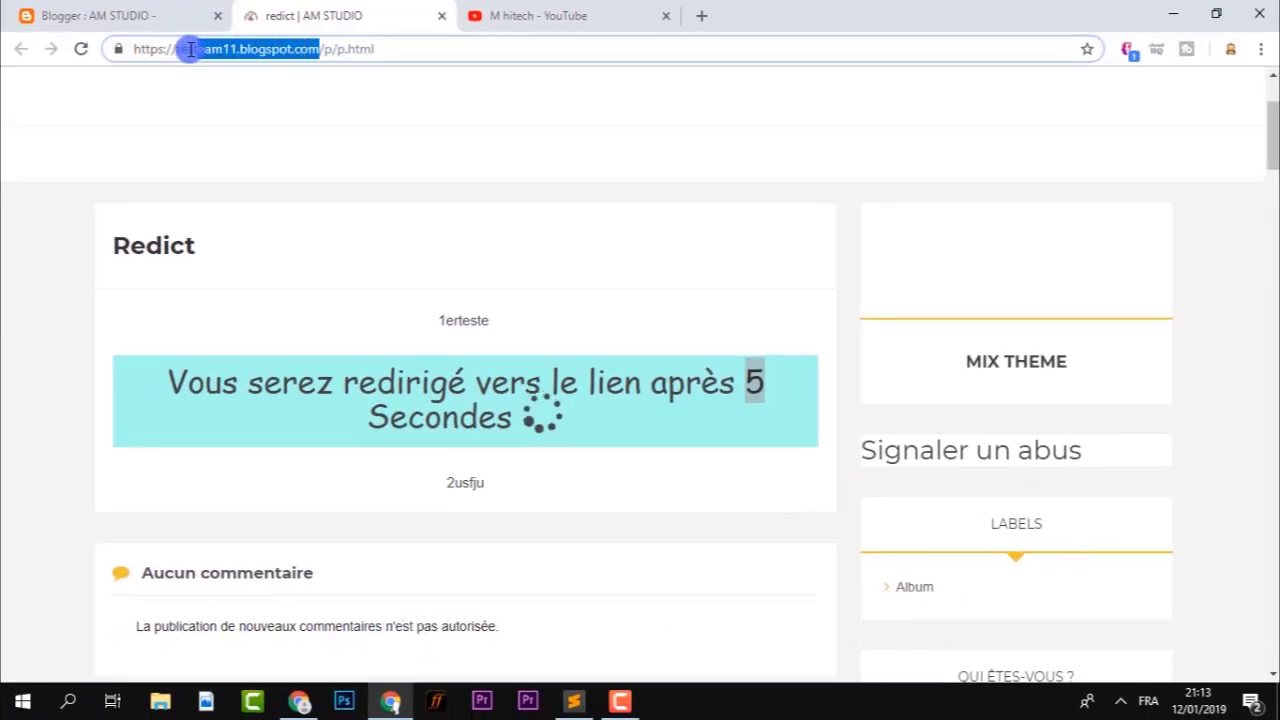
right_click(212, 58)
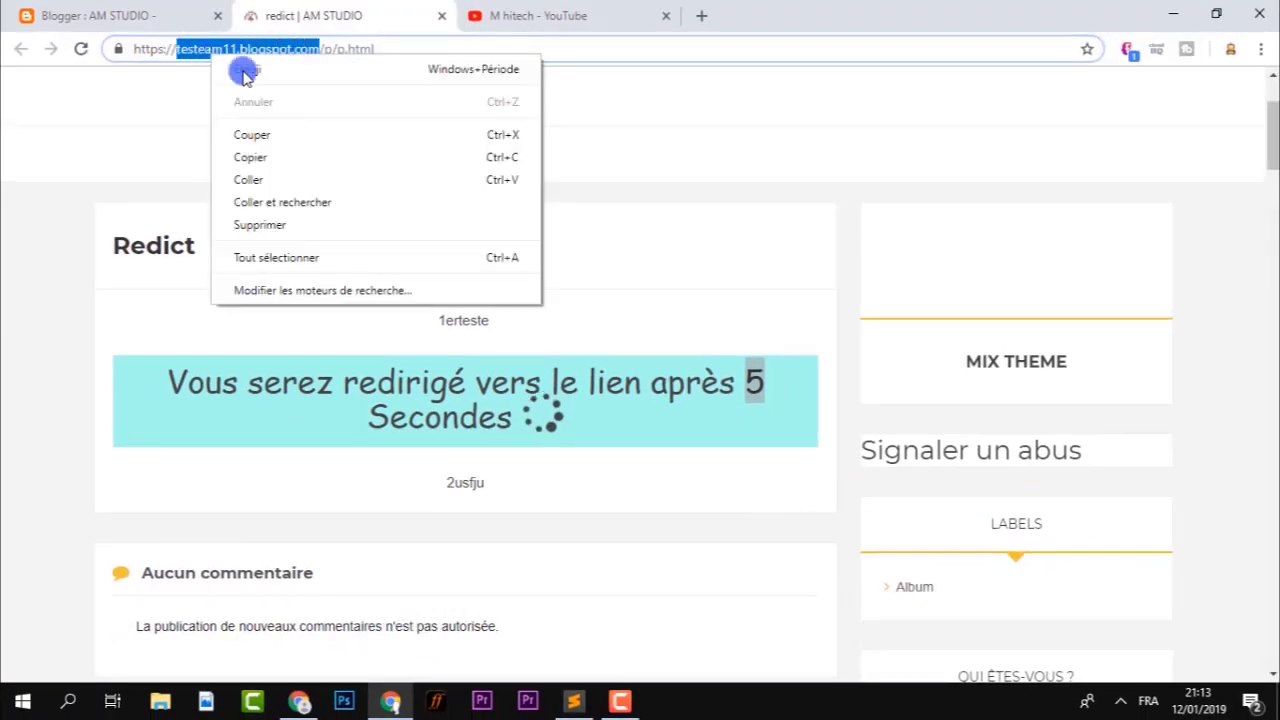
left_click(265, 157)
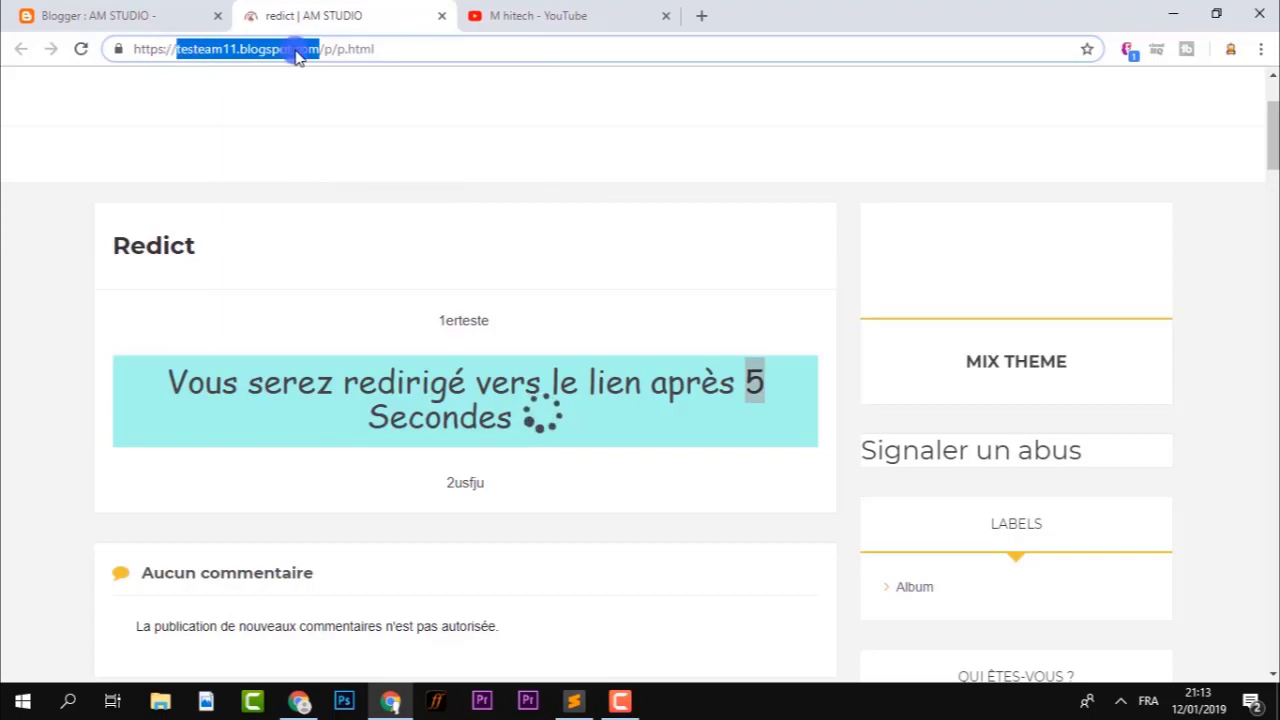
left_click(157, 12)
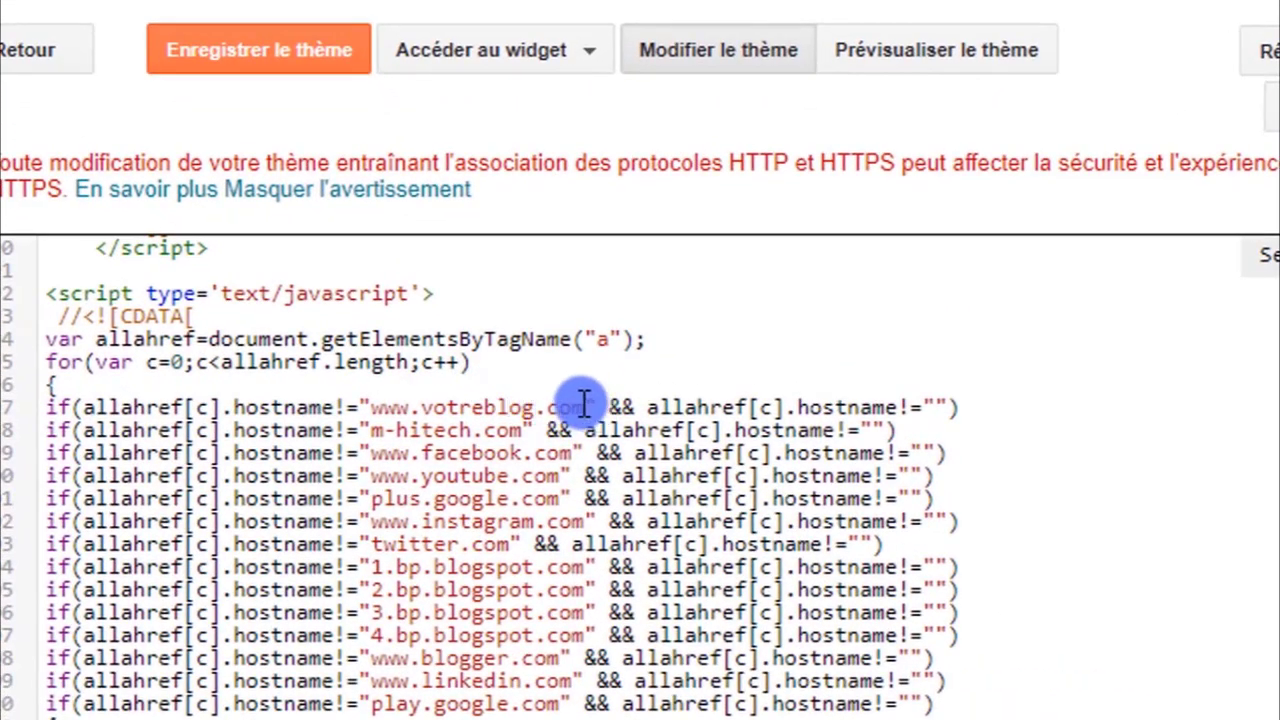
left_click_drag(583, 406, 380, 400)
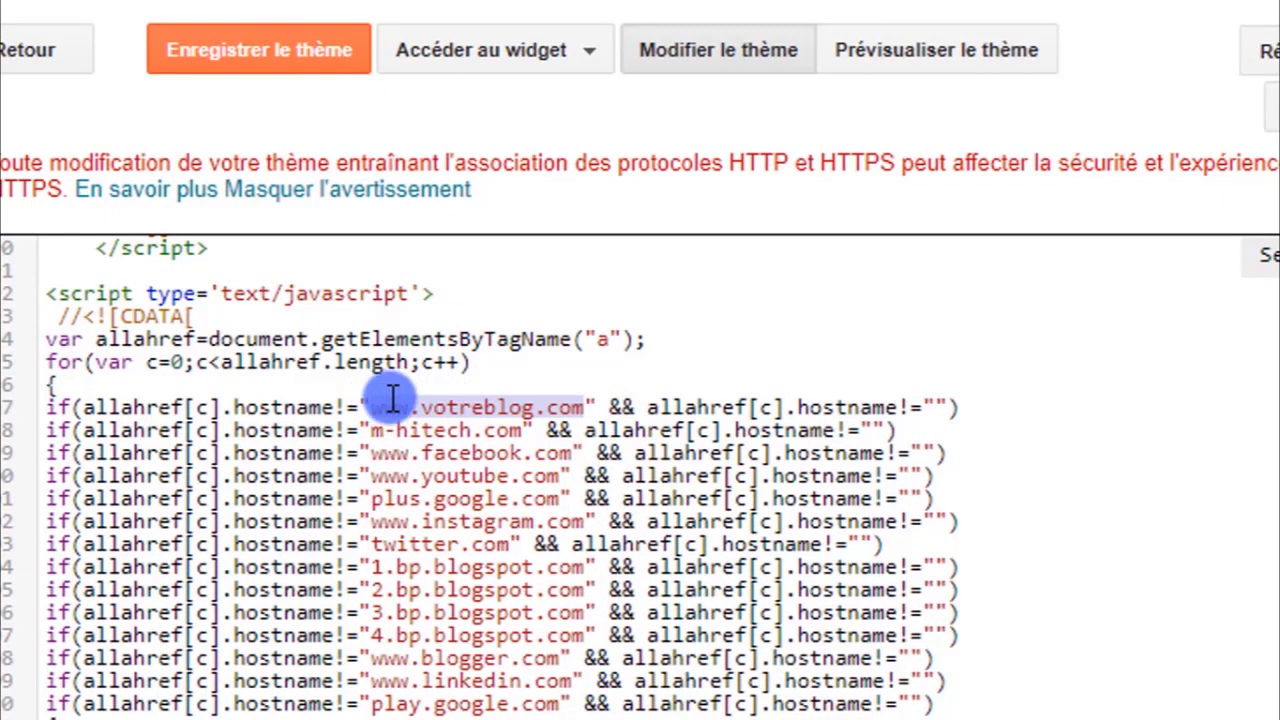
key("ctrl+v")
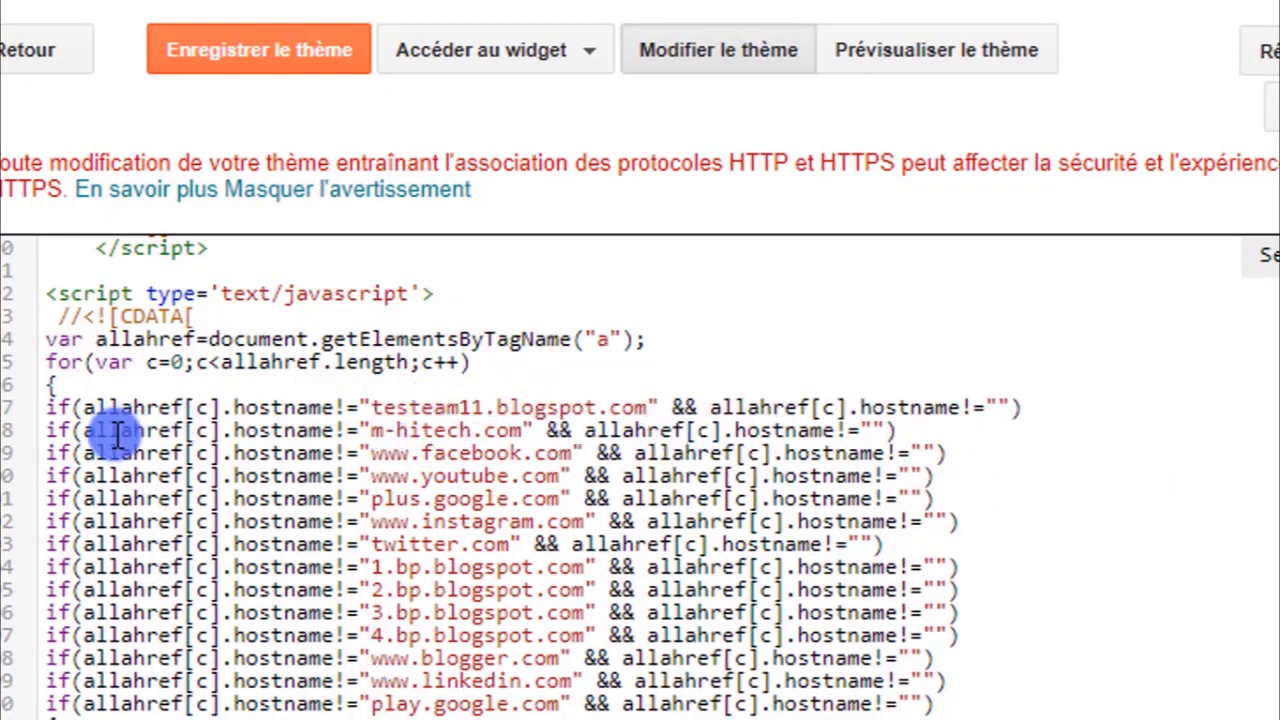
Step: Delete the m-hitech.com hostname condition line from the pasted script
left_click_drag(233, 430, 648, 430)
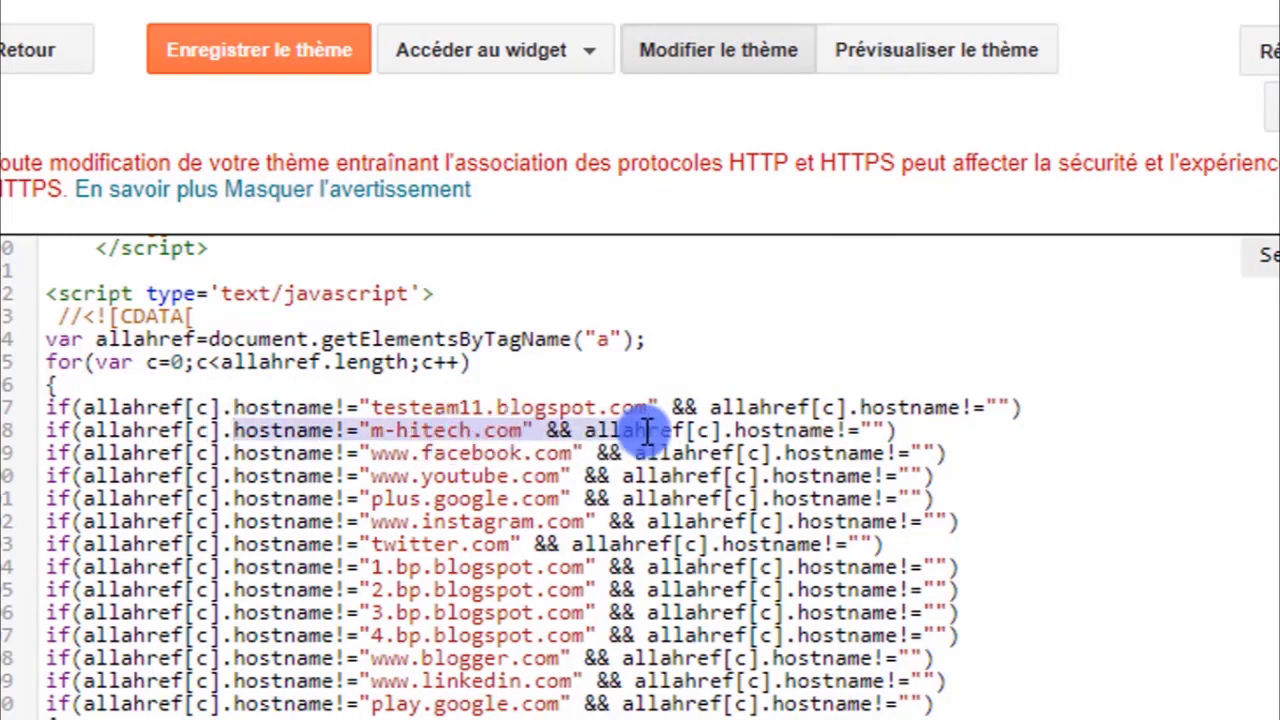
left_click_drag(918, 430, 0, 453)
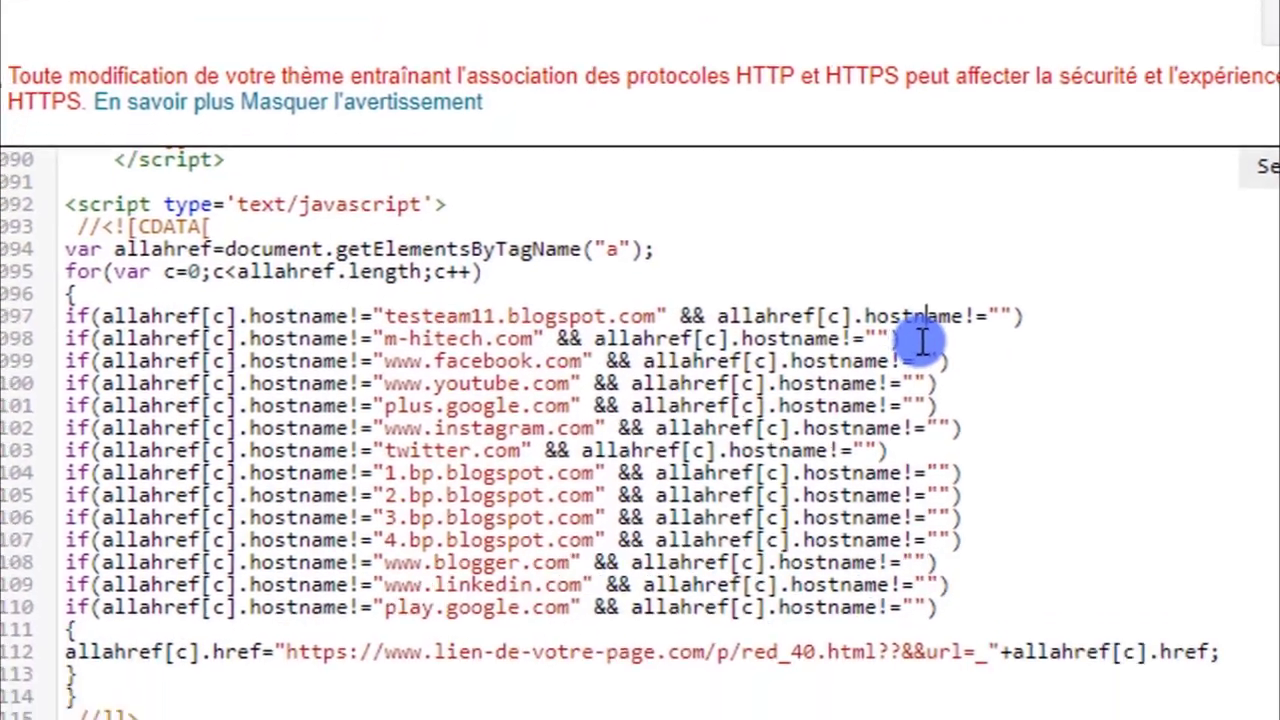
left_click_drag(3, 290, 52, 256)
key("BackSpace")
key("BackSpace")
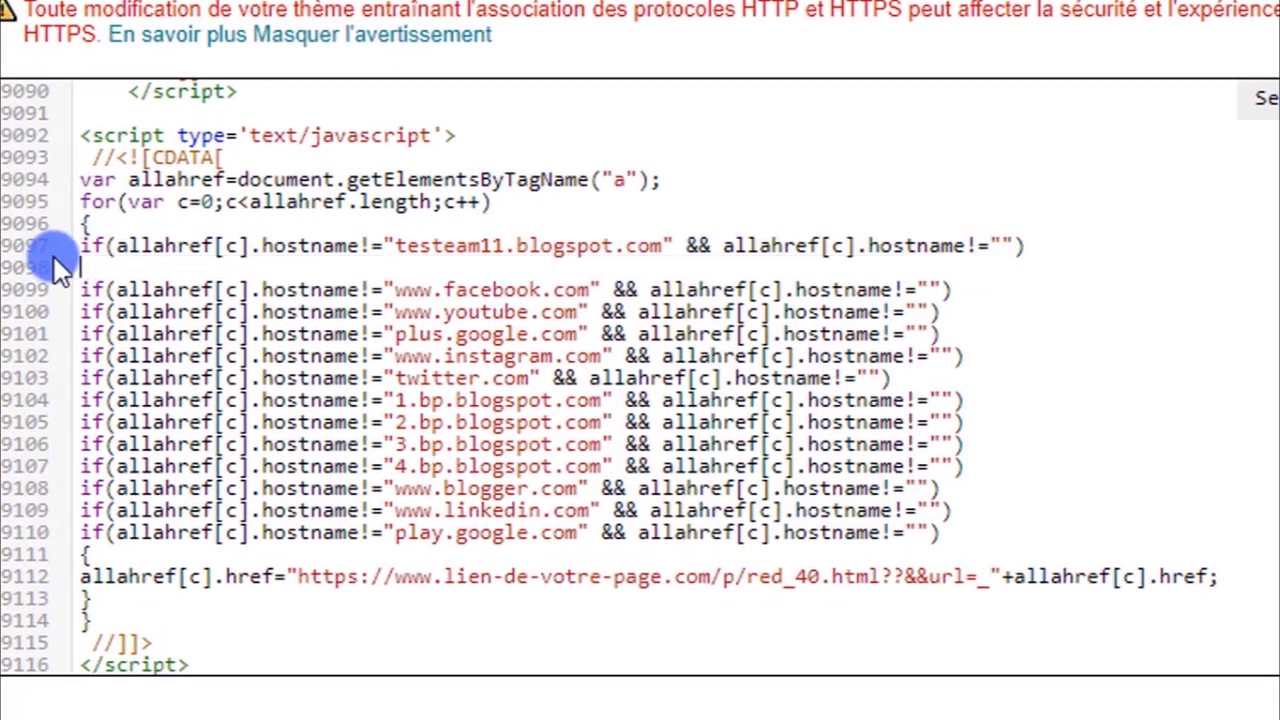
Step: Review the excluded hostnames in the script, from the blog's own domain and social networks to the blogspot.com and play.google.com entries
left_click_drag(444, 268, 540, 268)
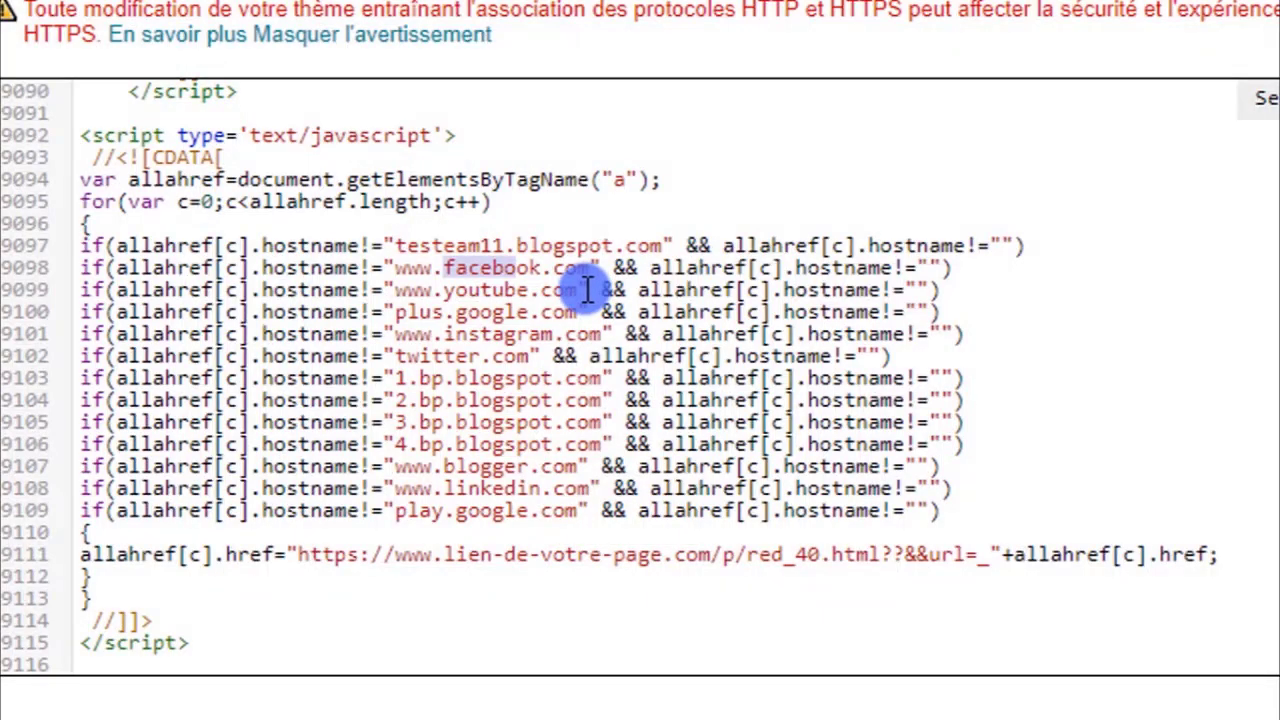
left_click(487, 292)
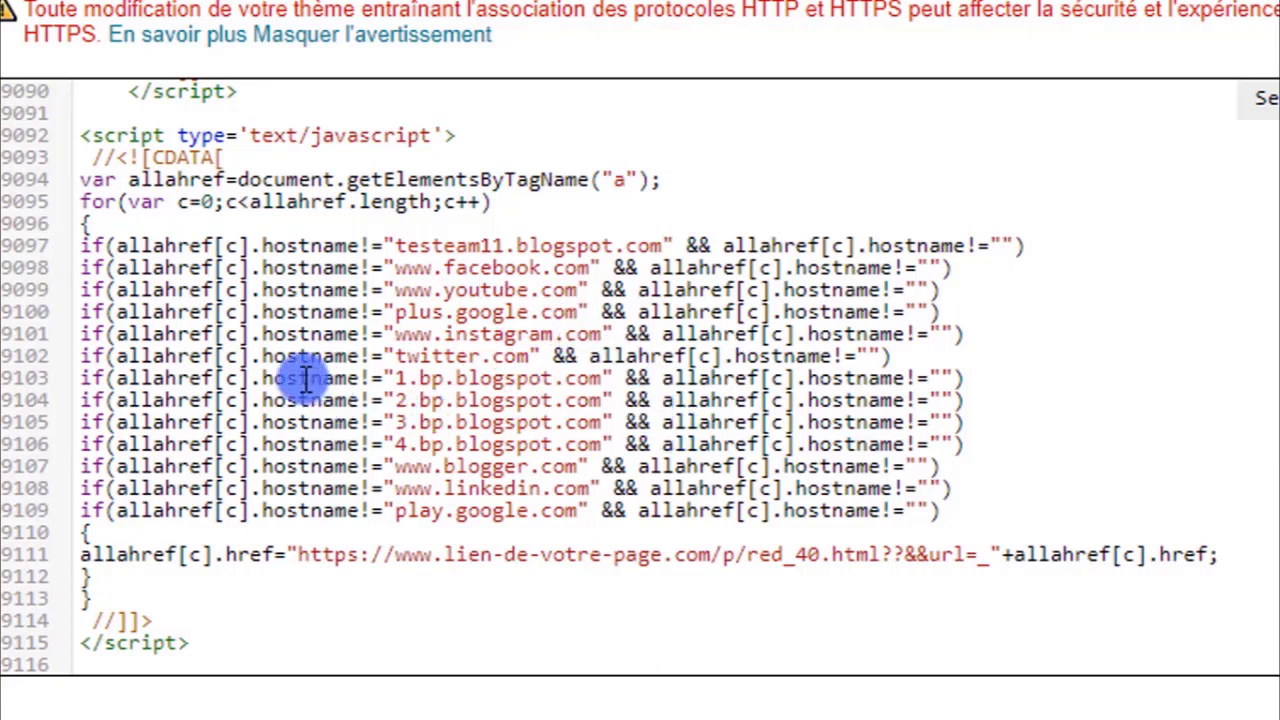
left_click_drag(298, 378, 500, 434)
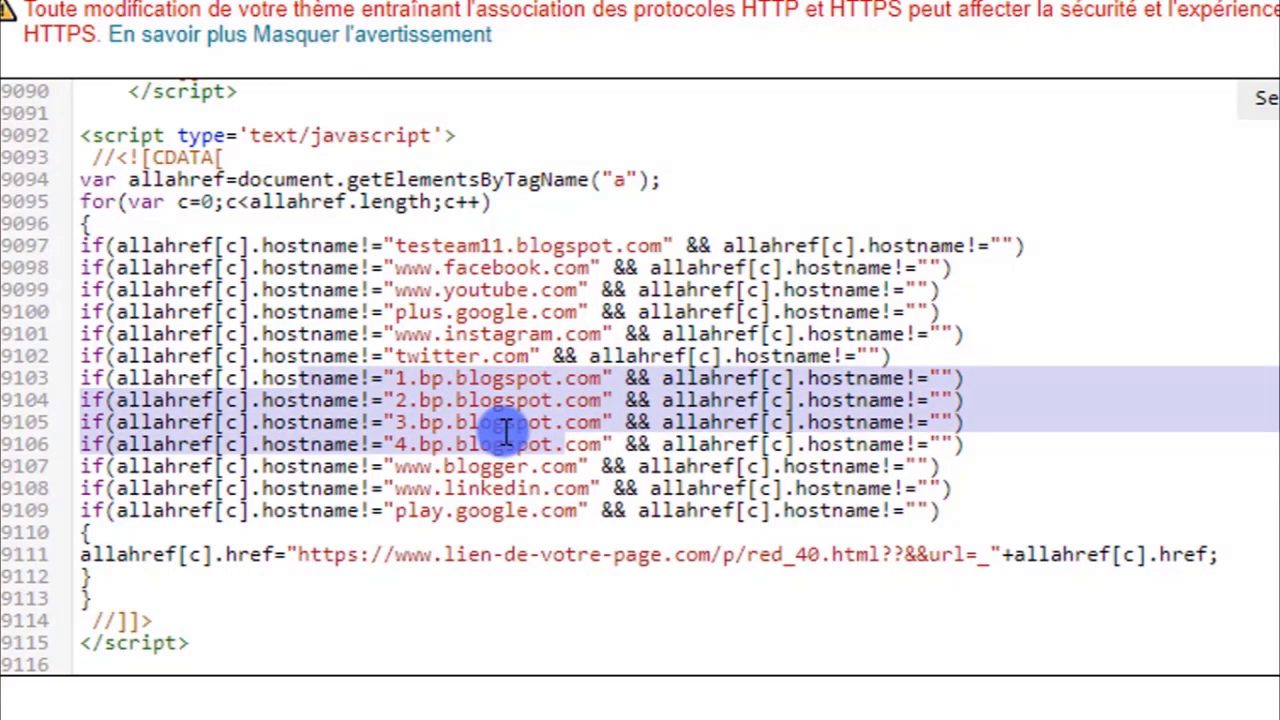
left_click(534, 417)
left_click(396, 425)
left_click_drag(396, 425, 622, 422)
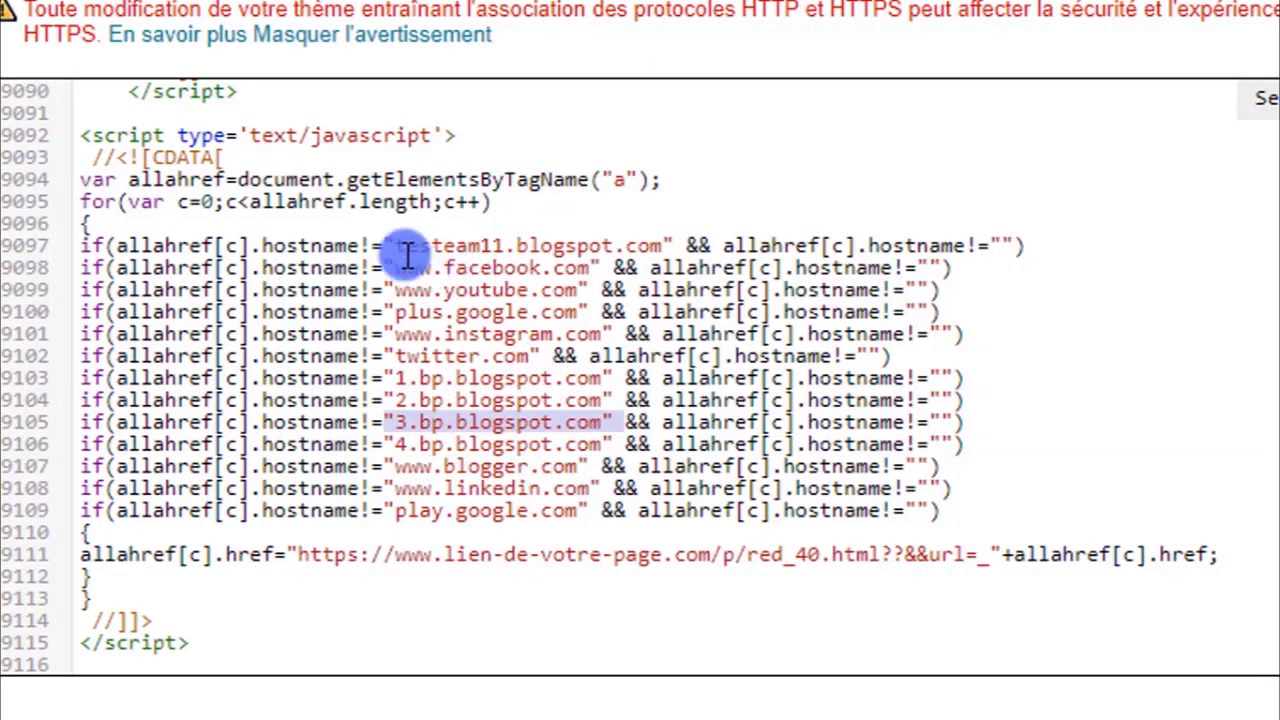
left_click_drag(392, 247, 640, 250)
left_click(572, 250)
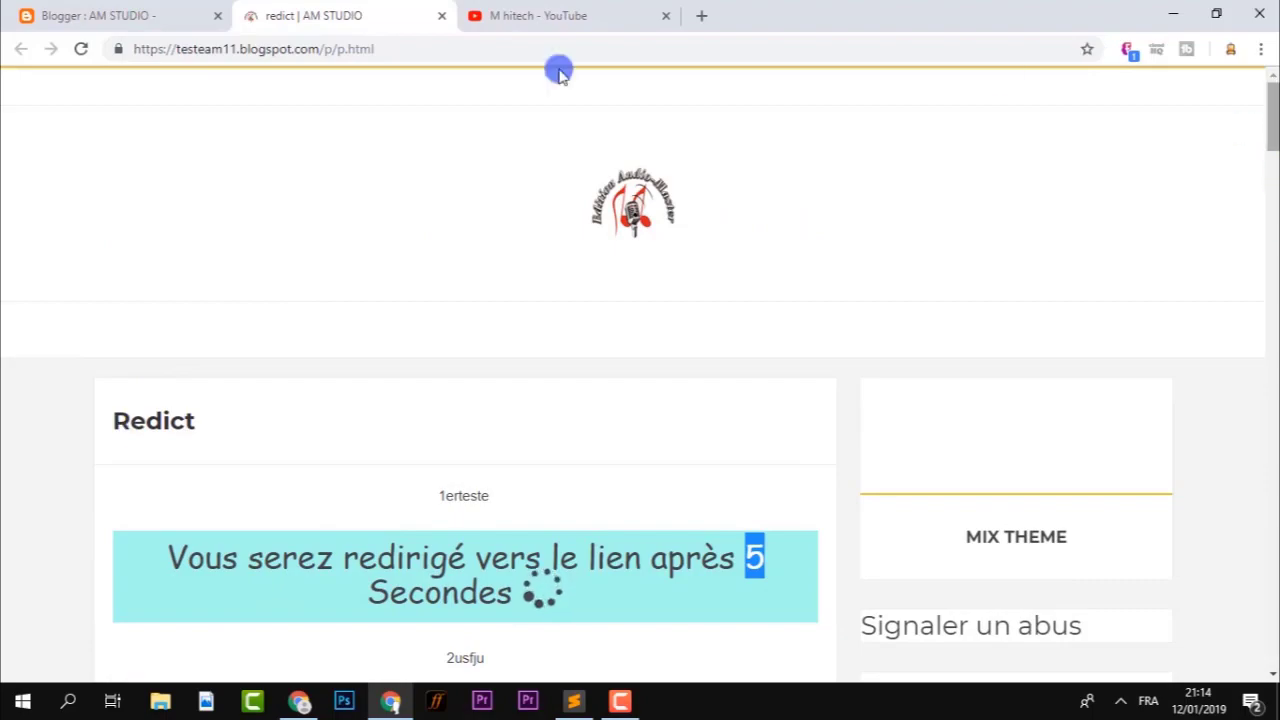
left_click(204, 15)
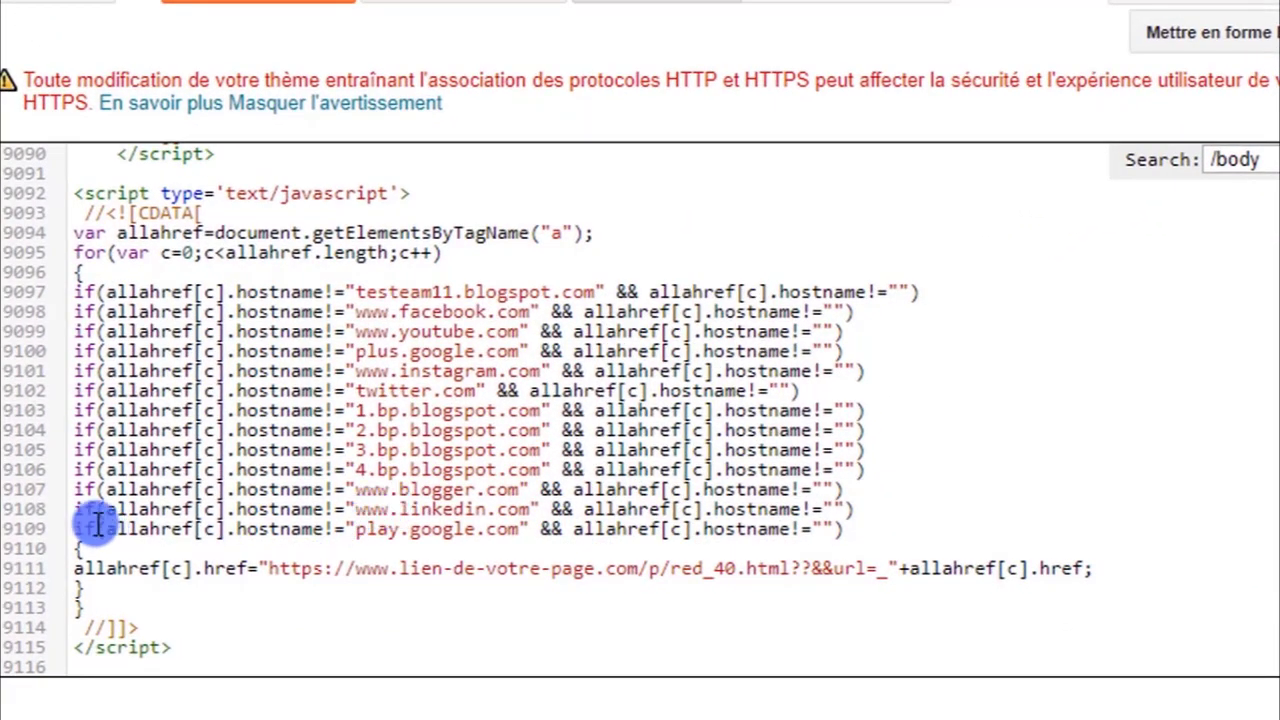
left_click_drag(97, 525, 563, 520)
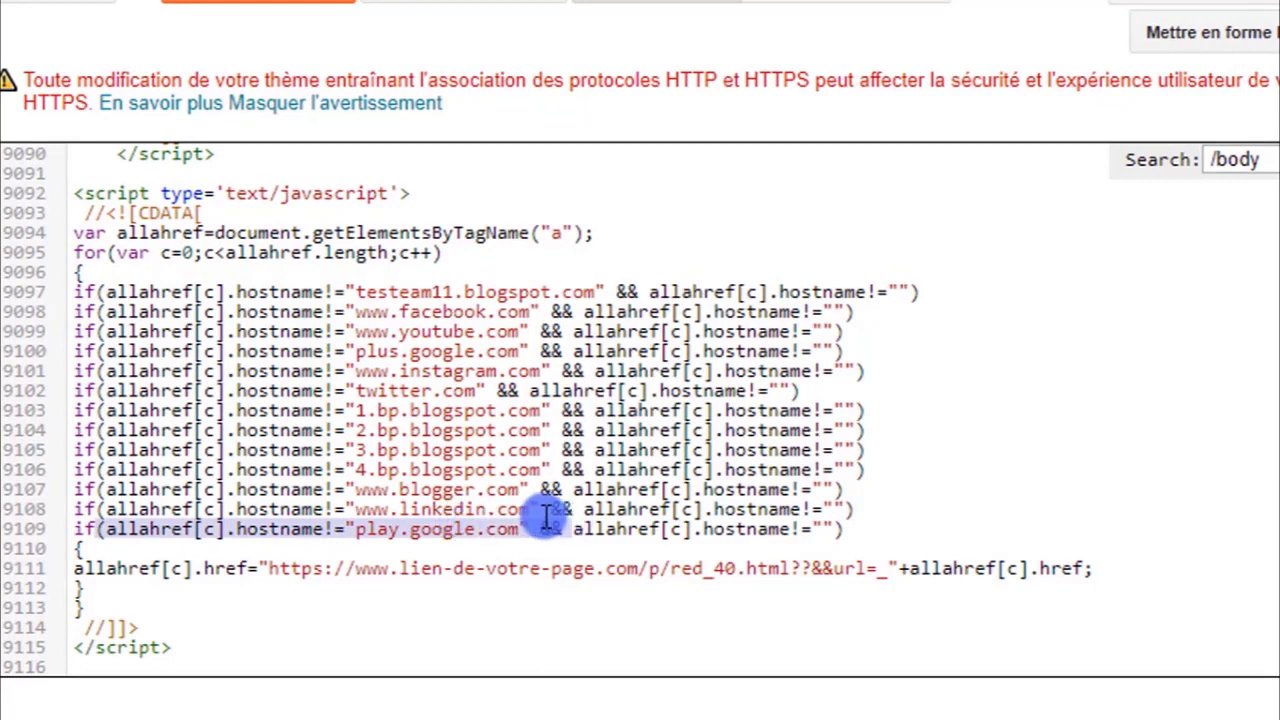
left_click(508, 524)
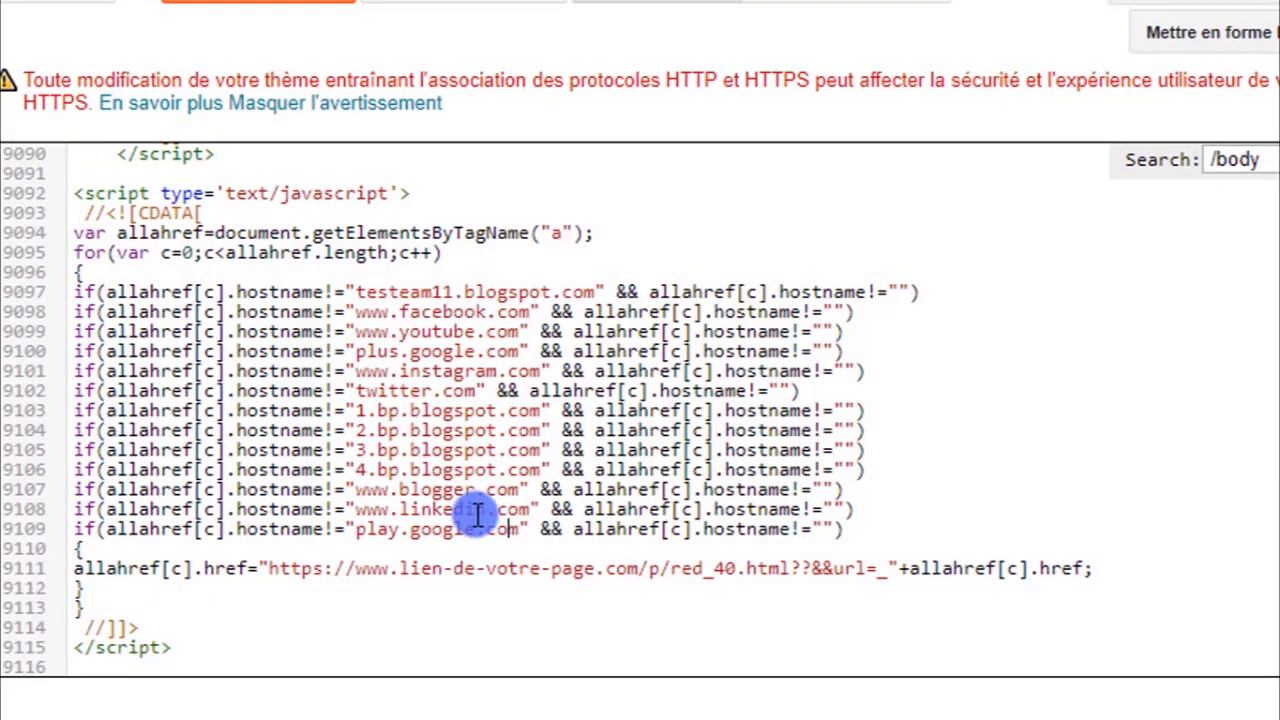
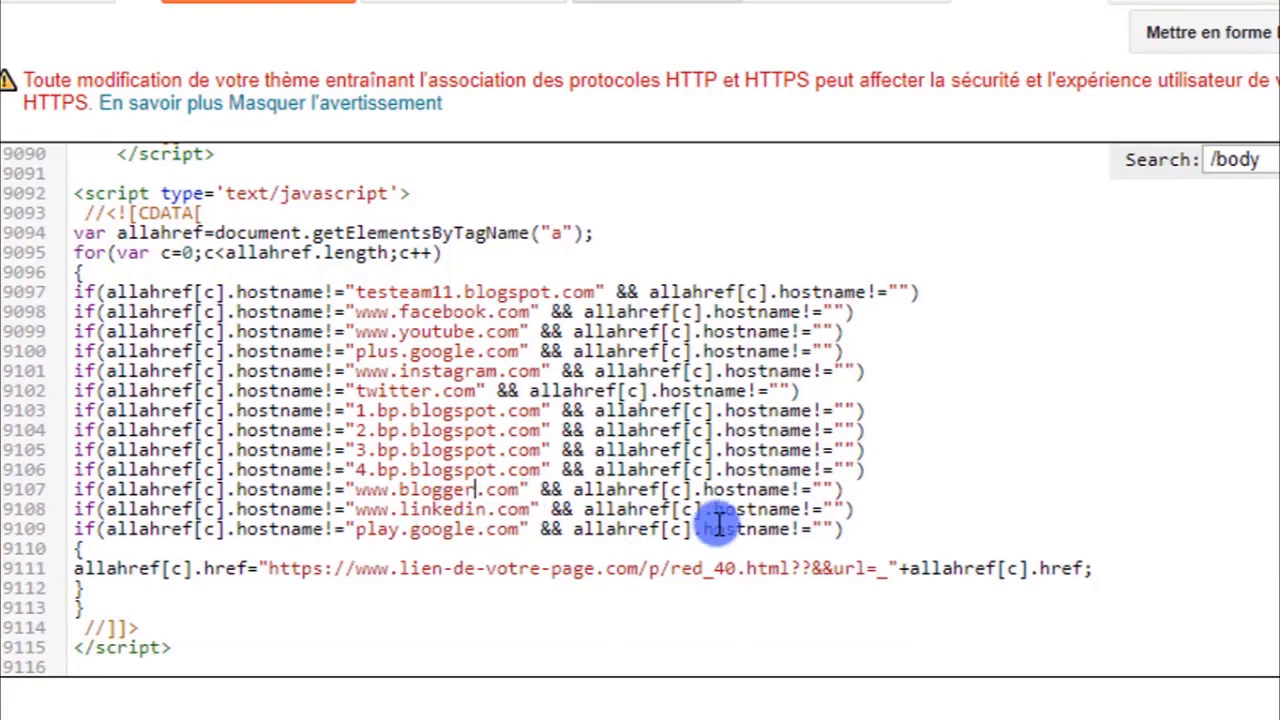
Step: Delete the play.google.com hostname condition line from the script
left_click_drag(840, 532, 60, 523)
key("BackSpace")
key("BackSpace")
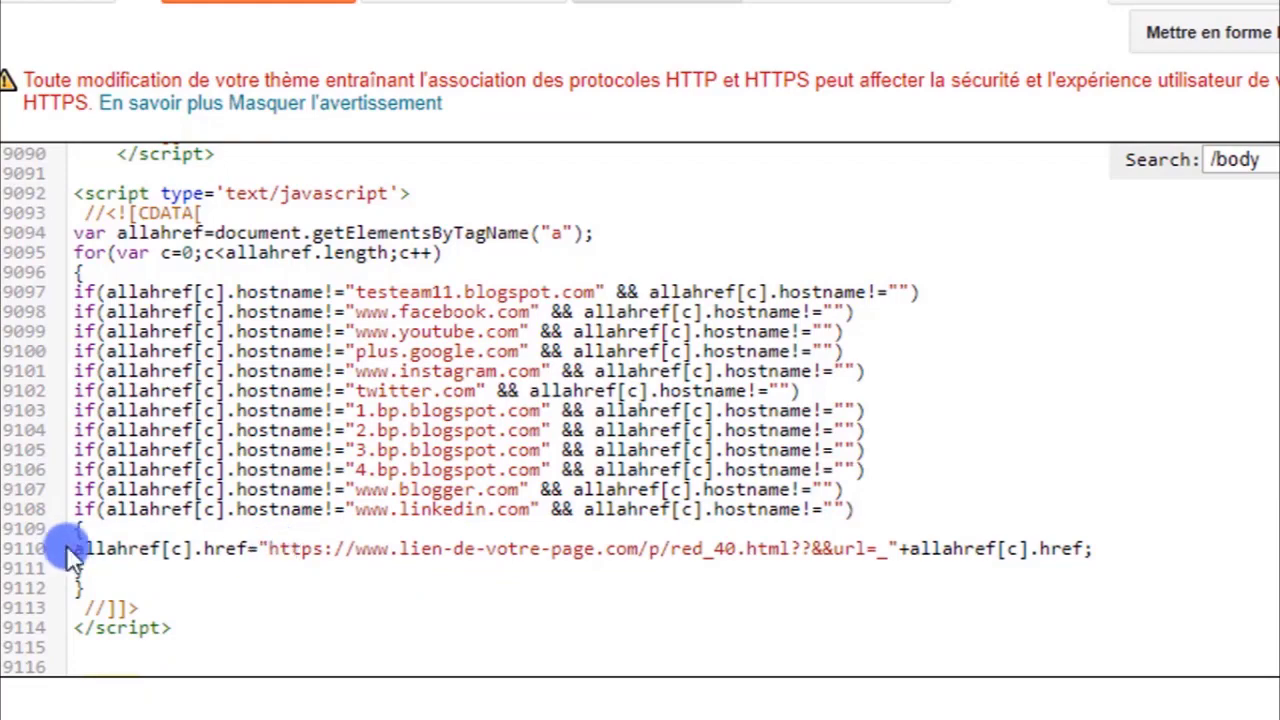
left_click_drag(80, 549, 737, 546)
left_click(737, 546)
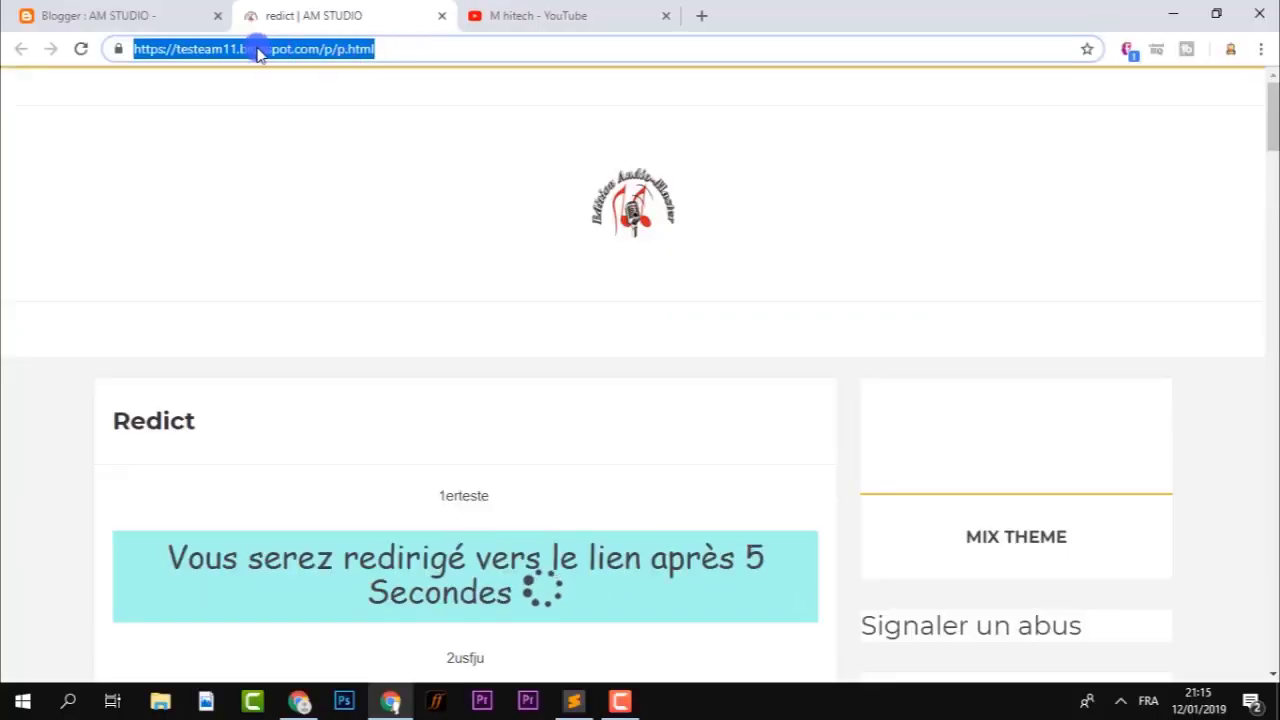
right_click(226, 55)
left_click(337, 151)
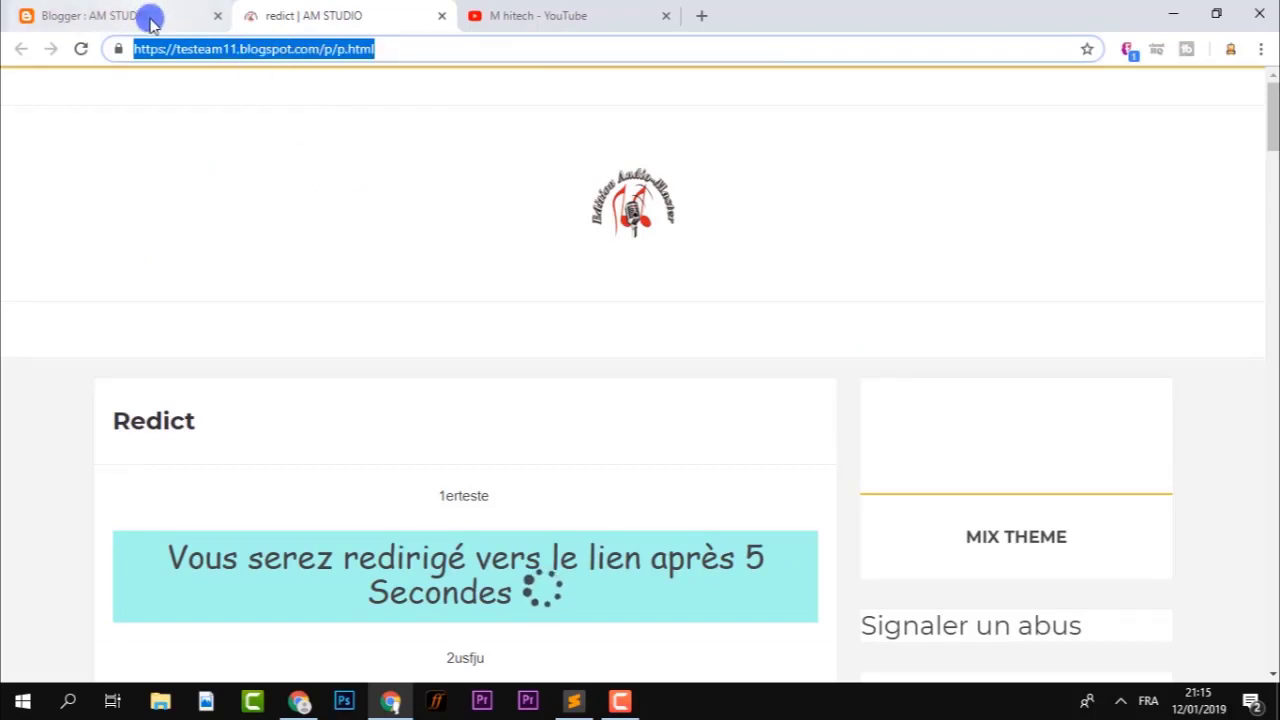
left_click(191, 18)
left_click_drag(416, 569, 560, 567)
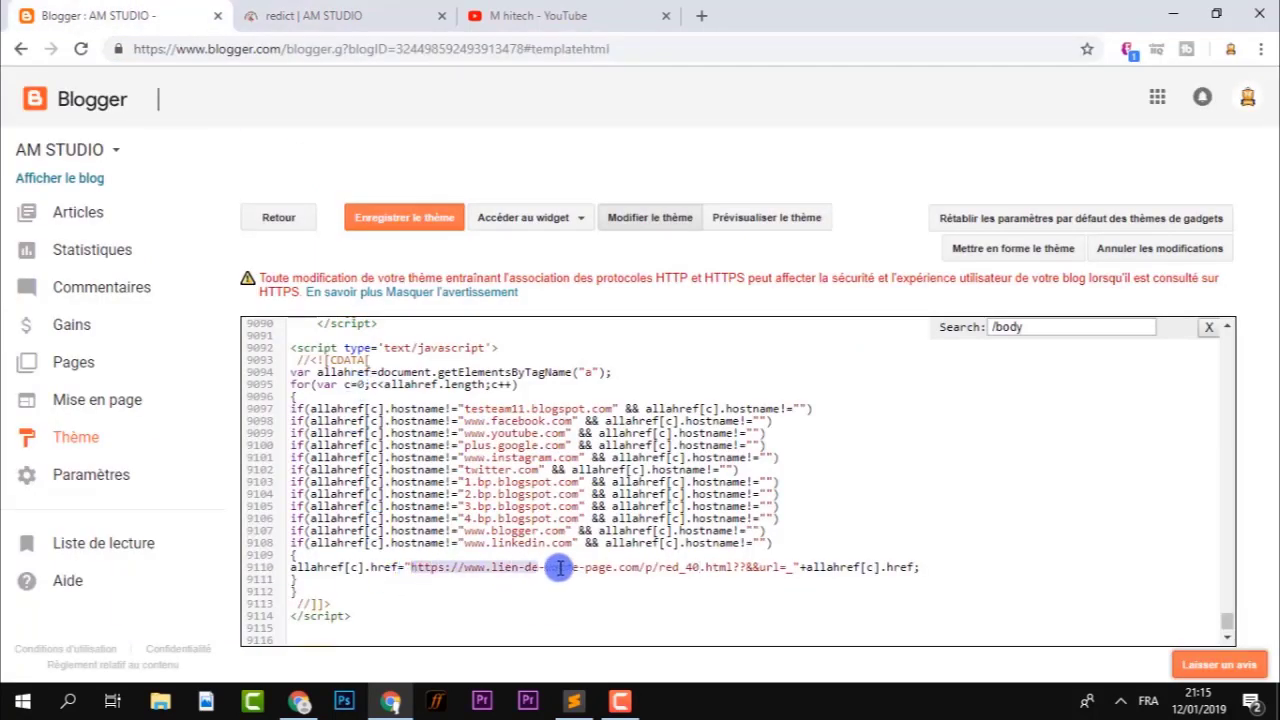
left_click_drag(714, 569, 733, 567)
type("https://testeam11.blogspot.com/p/p.html")
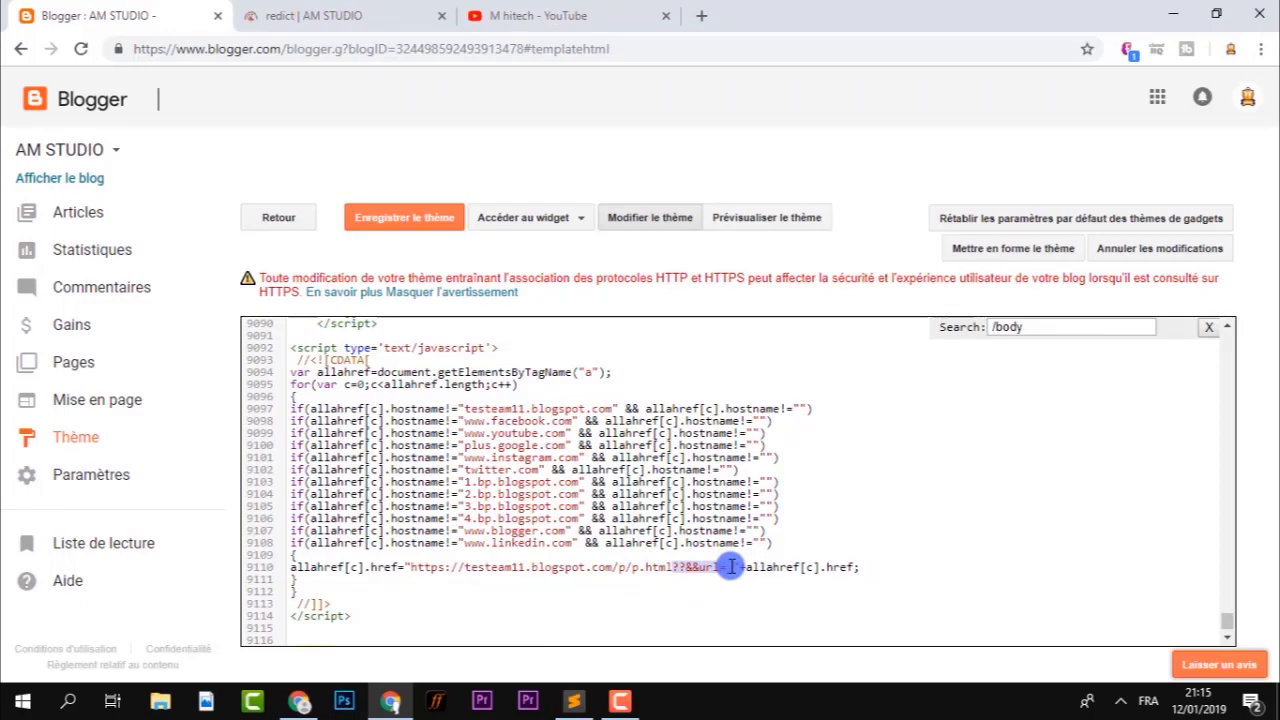
Step: Save the theme, close the published redict page and return to the Blogger theme editor
left_click(396, 221)
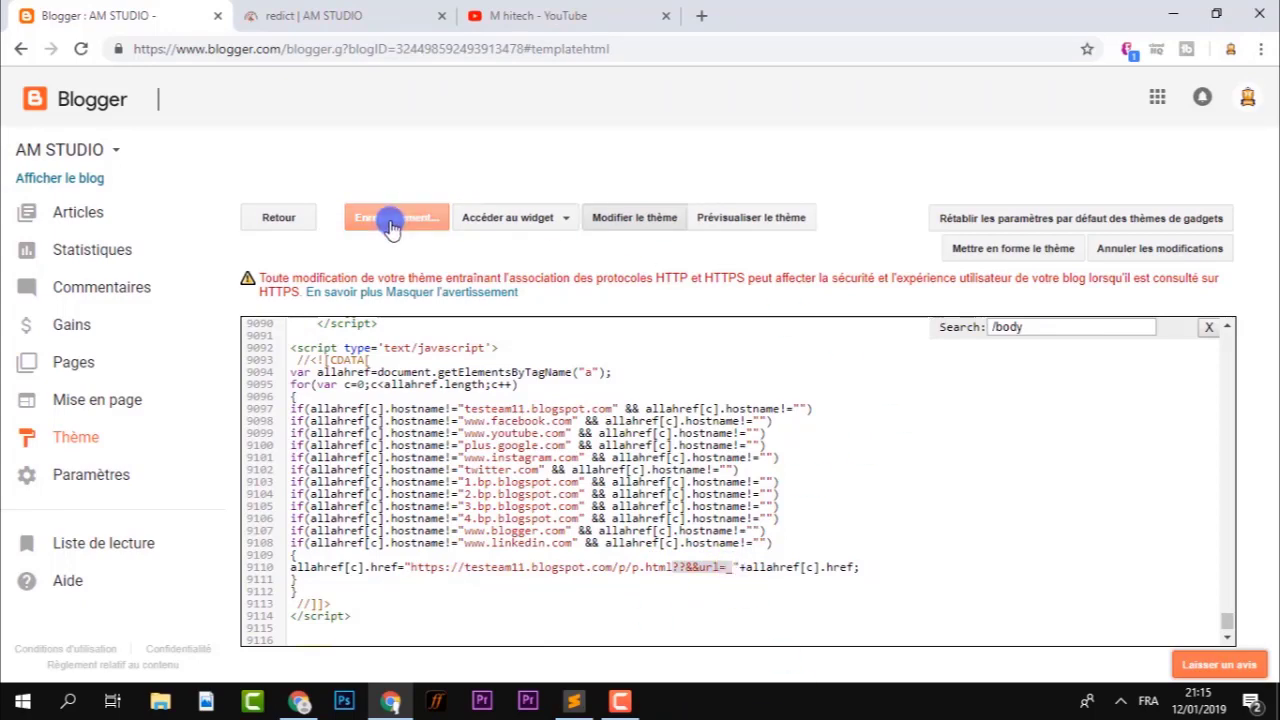
left_click(318, 14)
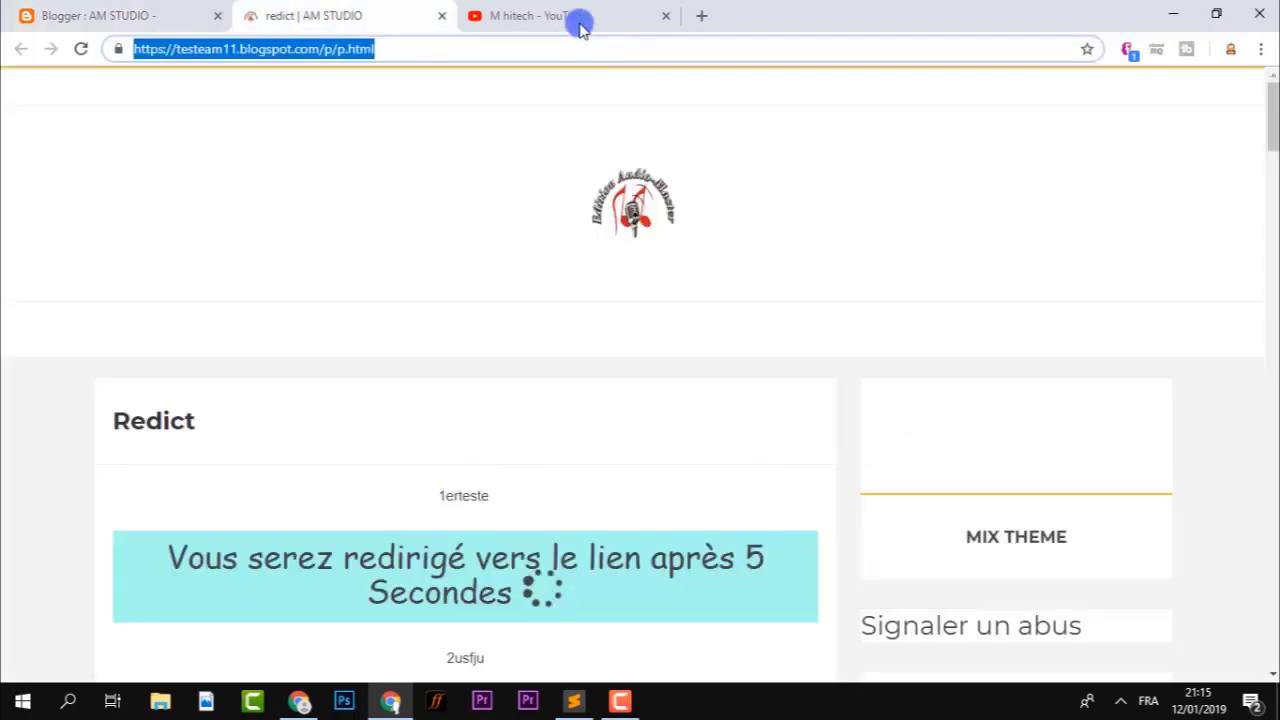
left_click(50, 25)
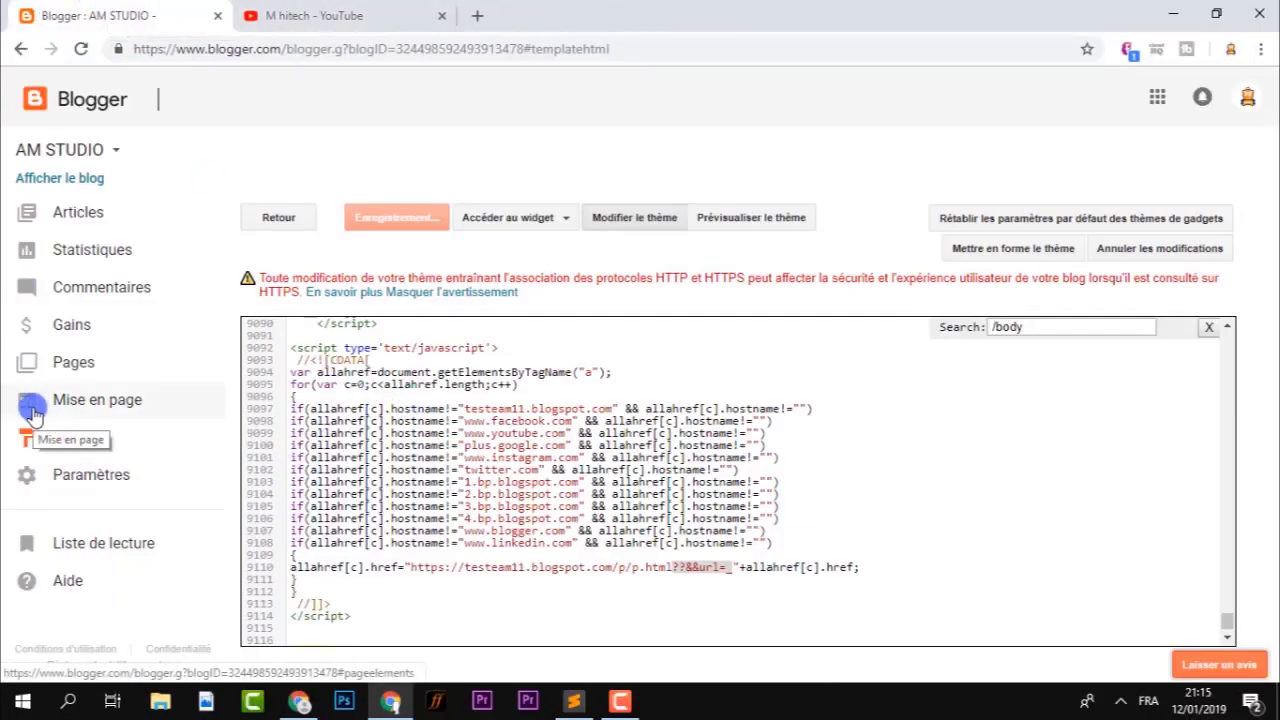
left_click(620, 703)
left_click(620, 703)
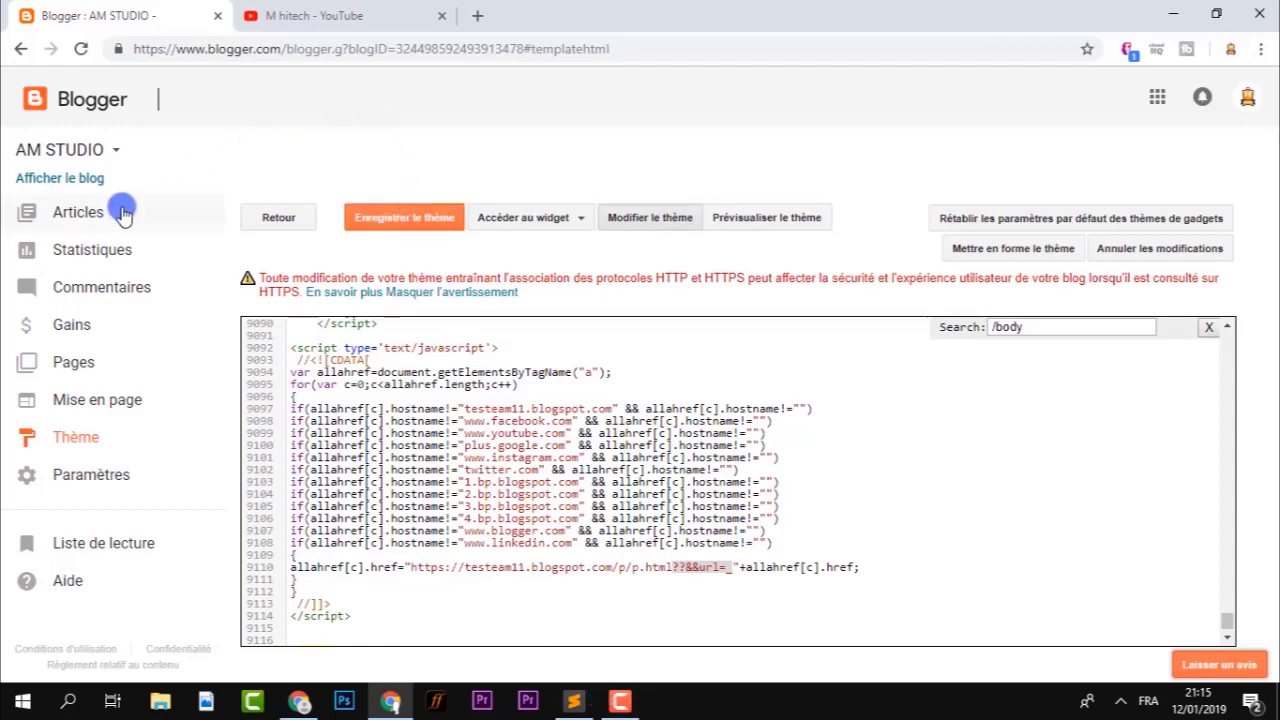
Step: View the published artic article, follow its m-hitech.com link to test the countdown redirect, and close the destination page
left_click(86, 208)
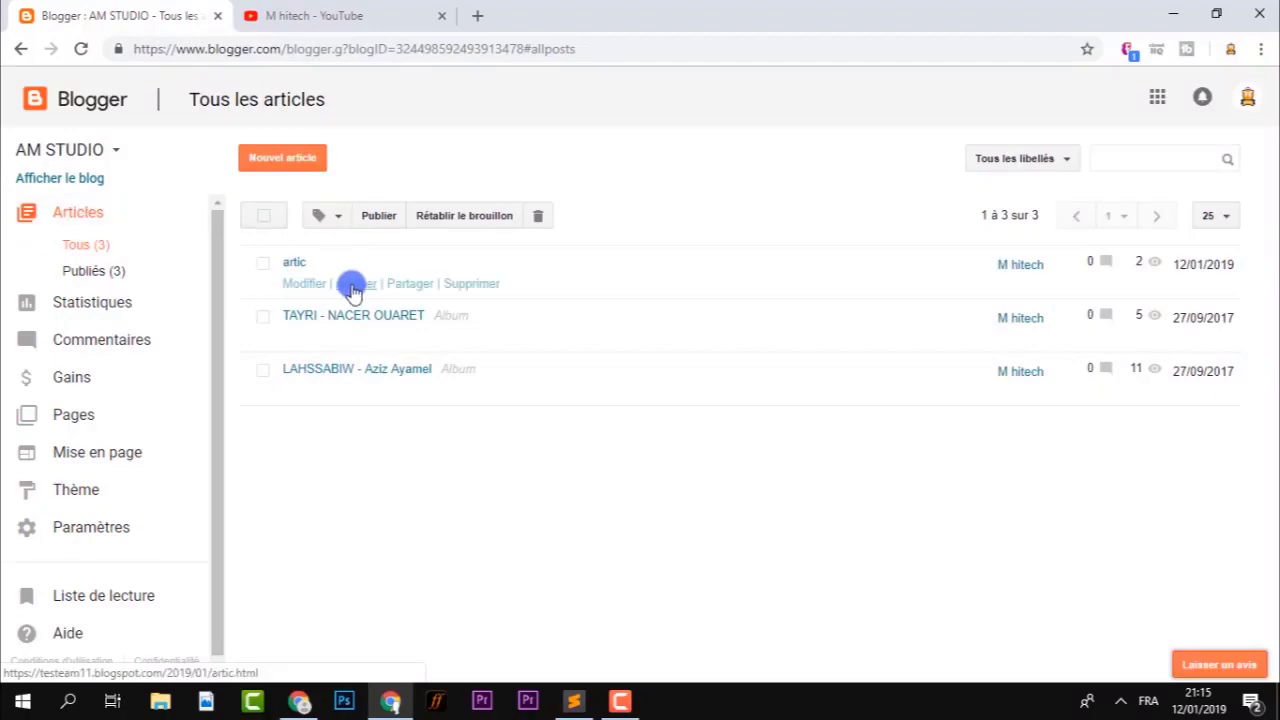
left_click(352, 284)
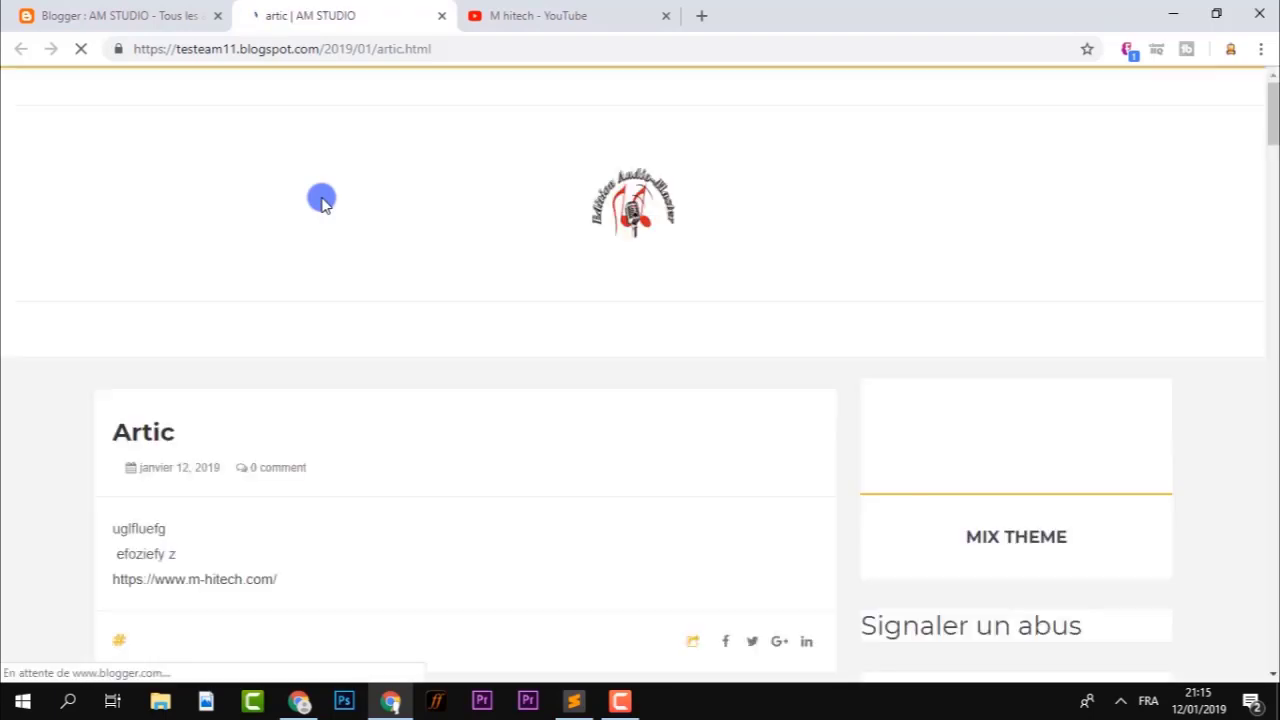
scroll(1272, 130, "down", 5)
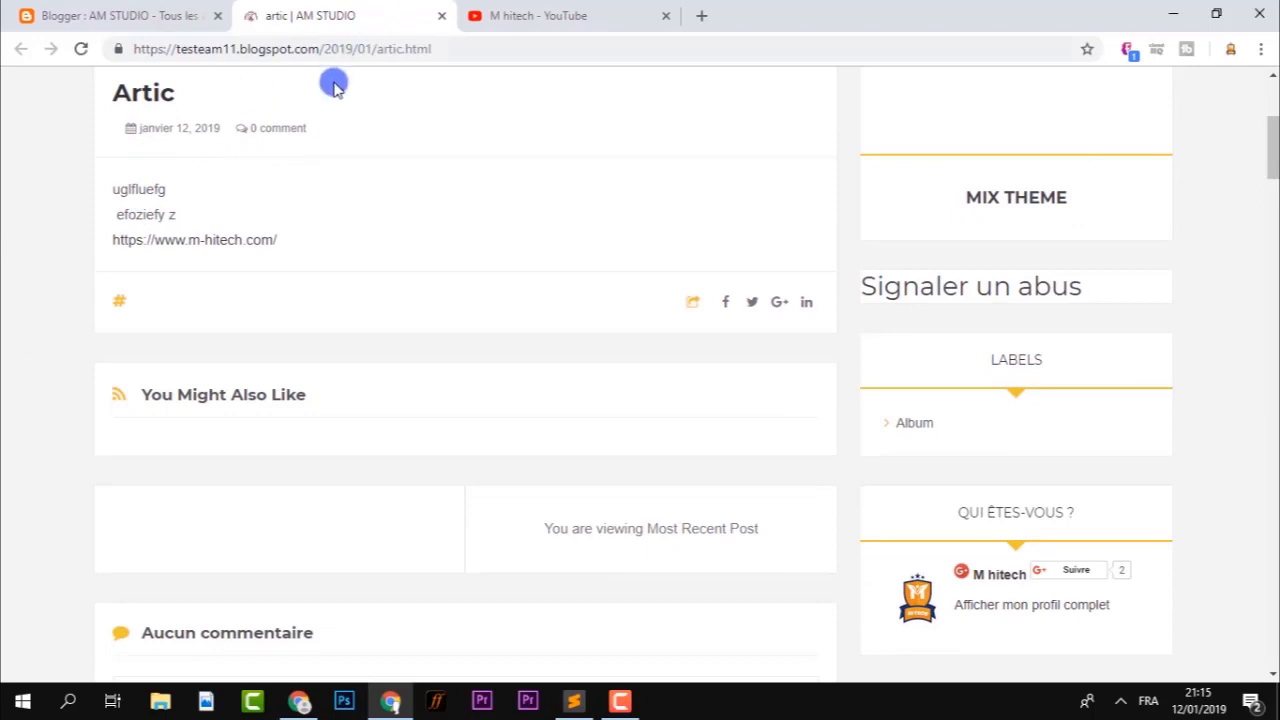
left_click(203, 245)
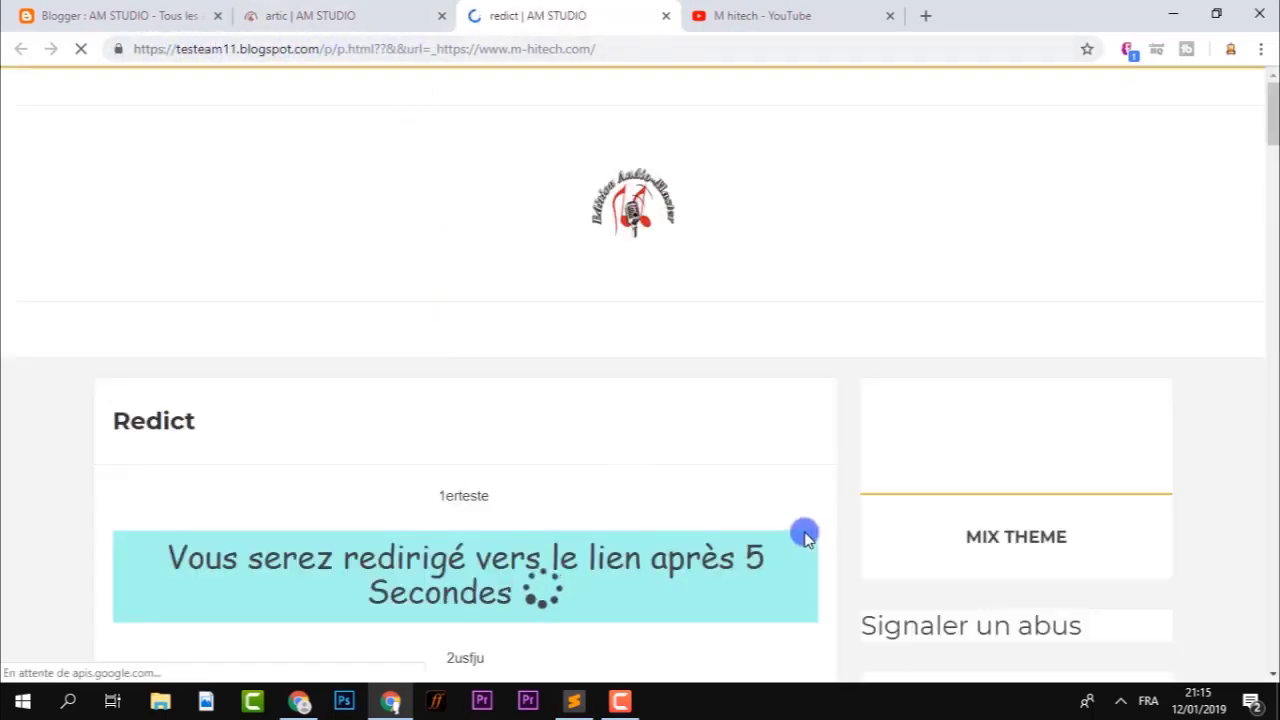
left_click_drag(1274, 130, 1272, 147)
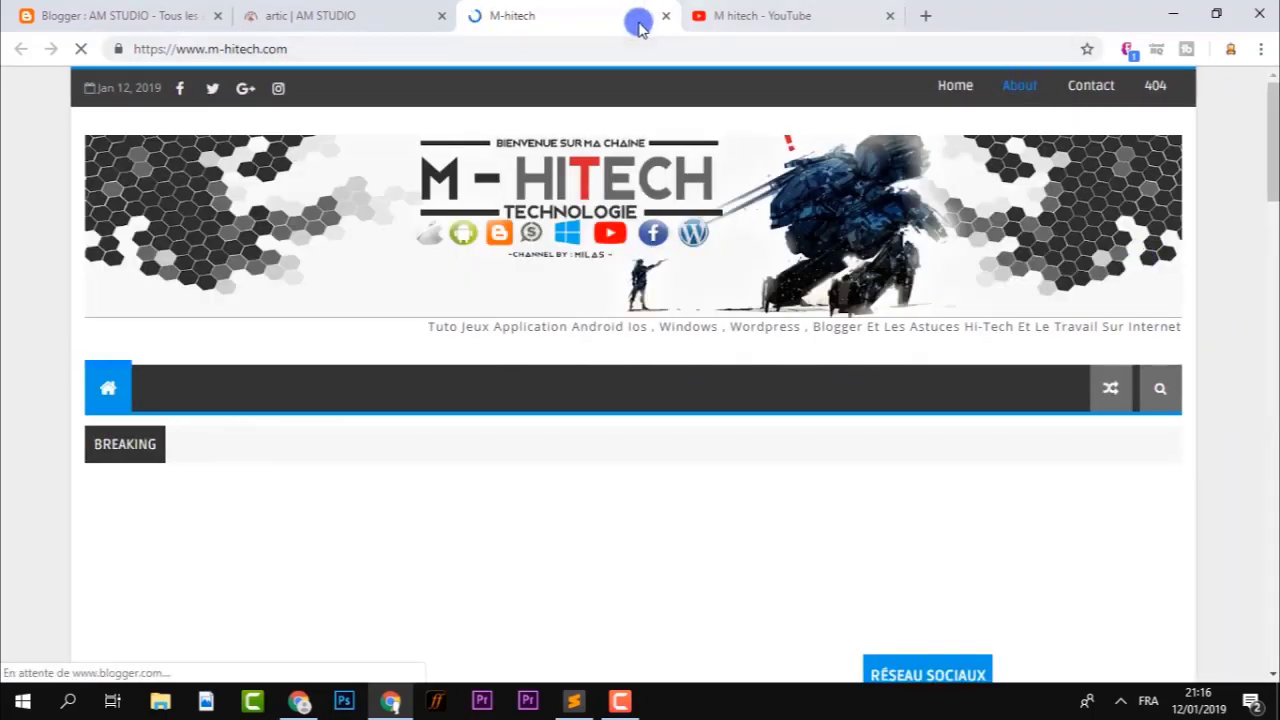
left_click(666, 15)
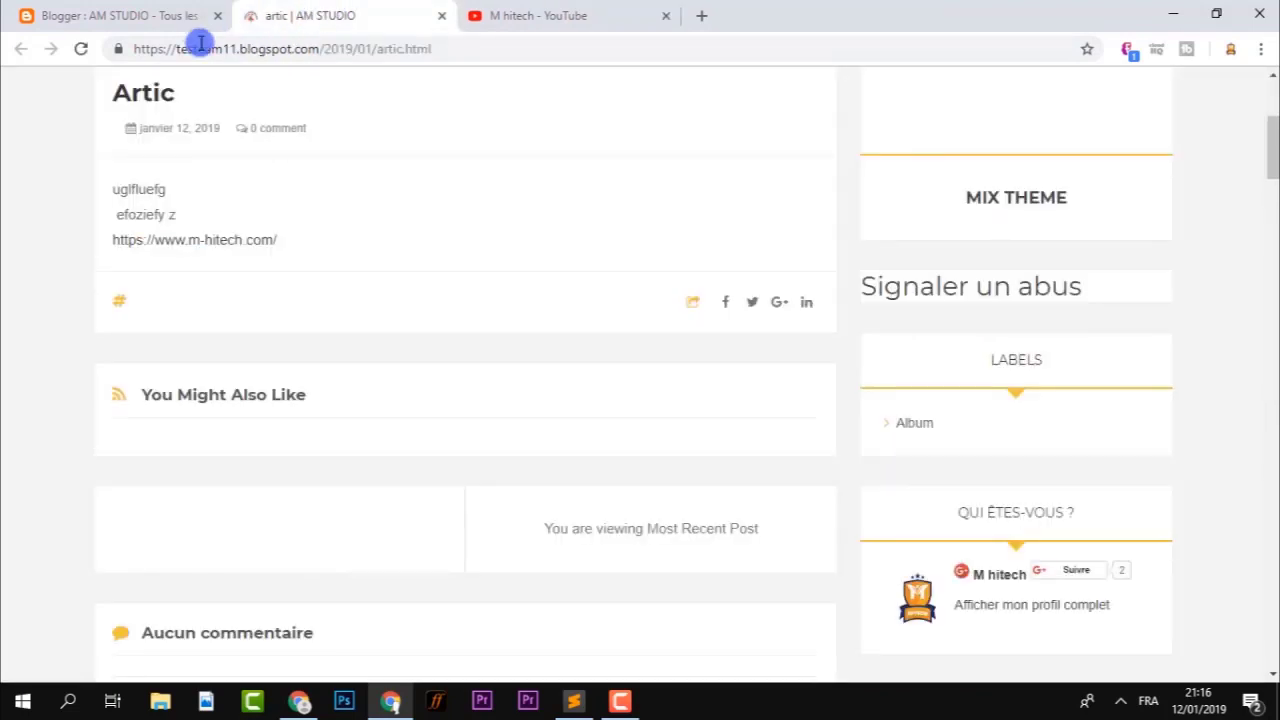
Step: Open the redict page in the Blogger page editor and close the published artic article
left_click(129, 15)
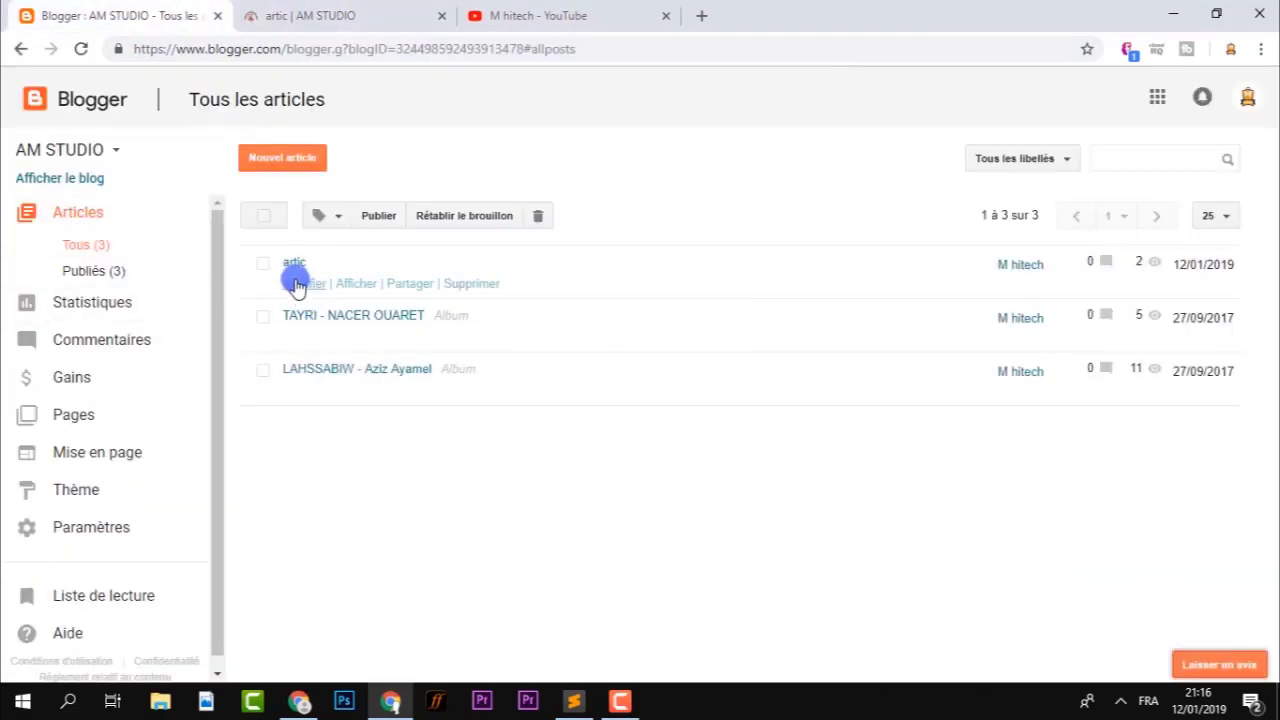
left_click(300, 284)
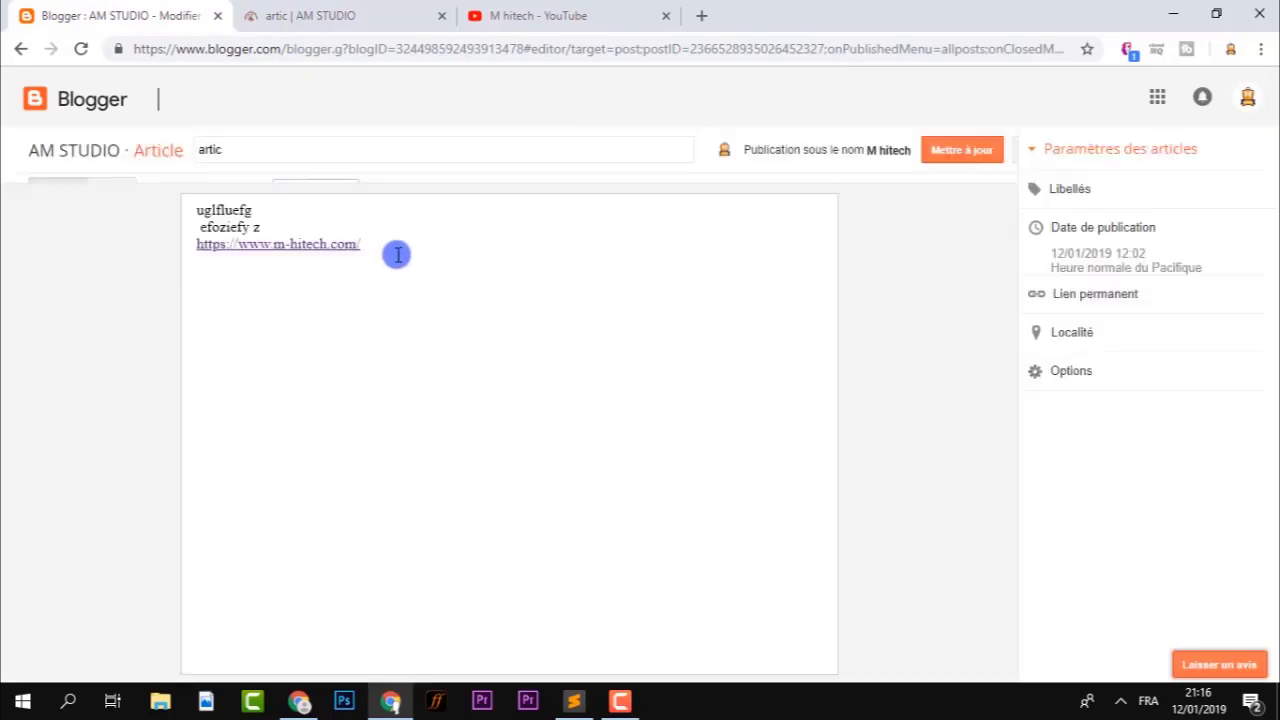
left_click(20, 48)
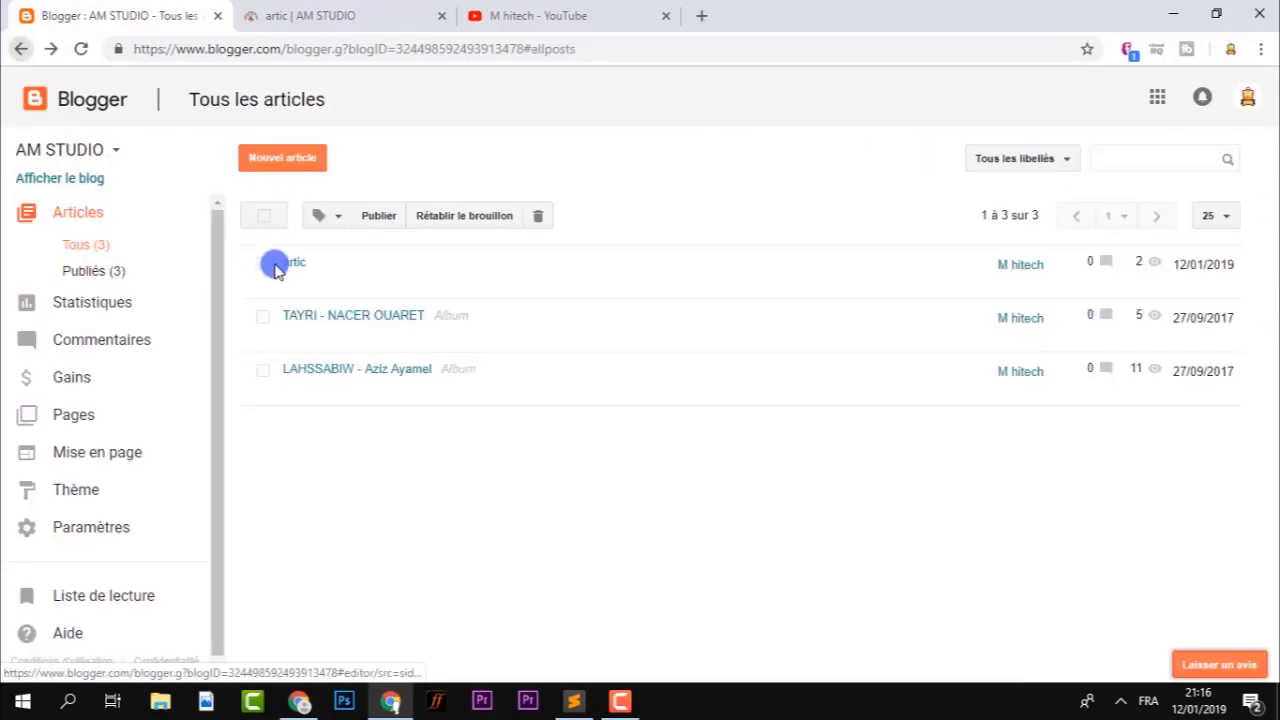
left_click(70, 416)
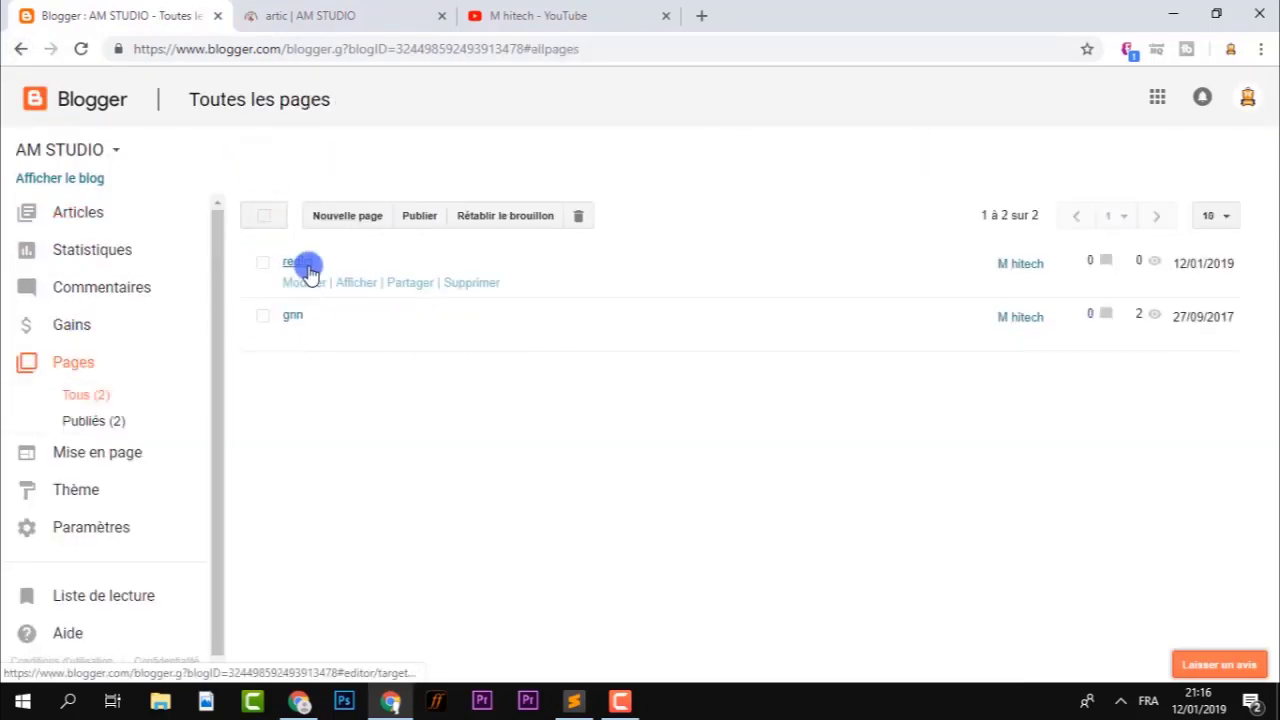
left_click(300, 283)
left_click(441, 26)
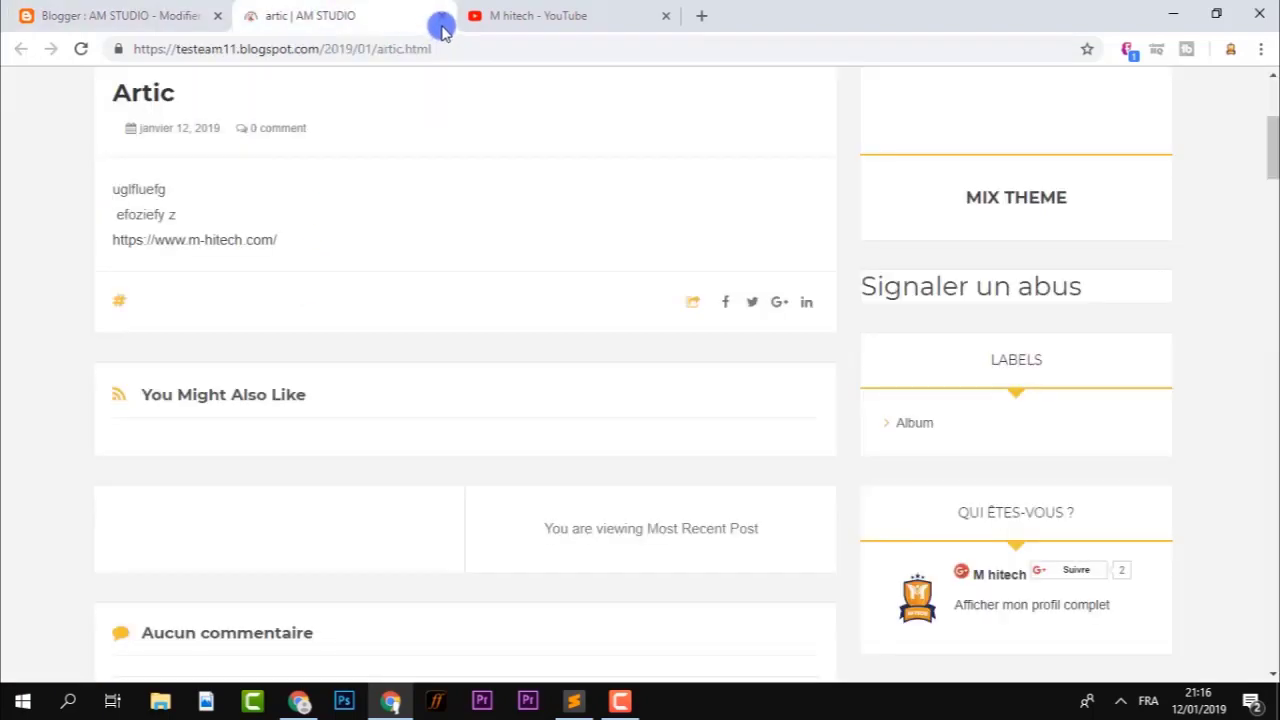
left_click(441, 18)
left_click(120, 15)
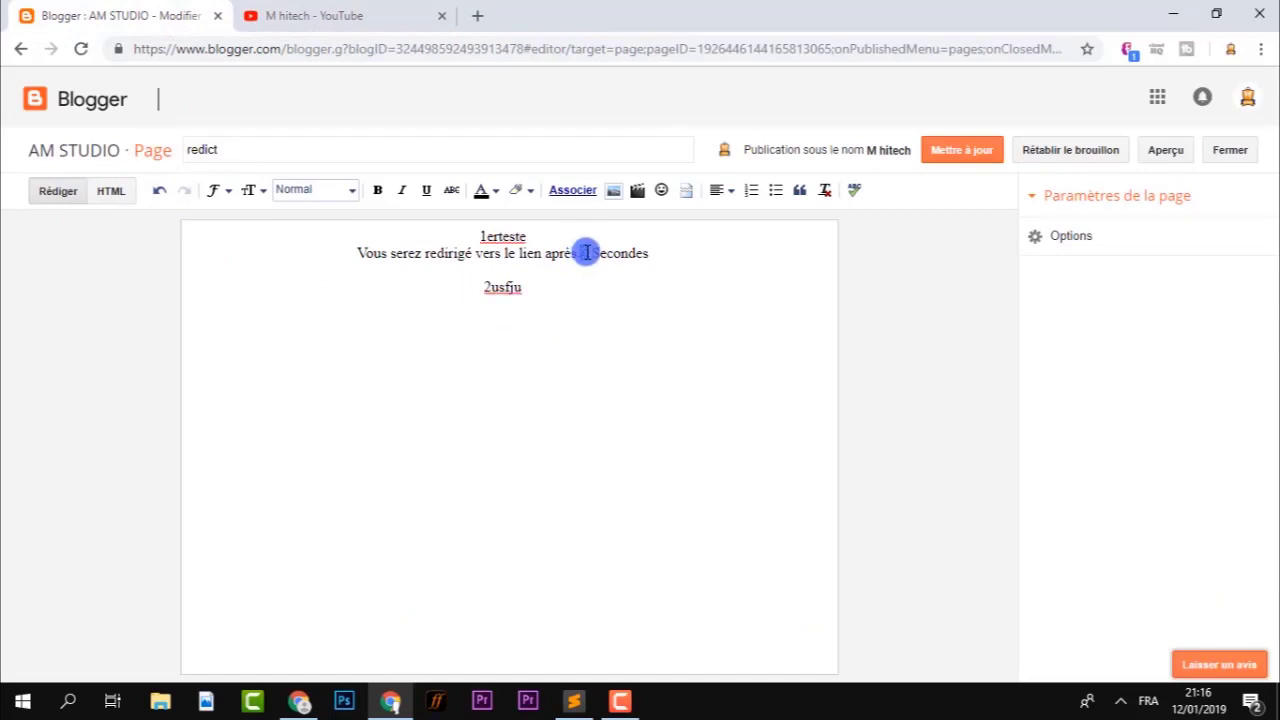
Step: Set the countdown span in the redict page's HTML source to 20 seconds
left_click(100, 191)
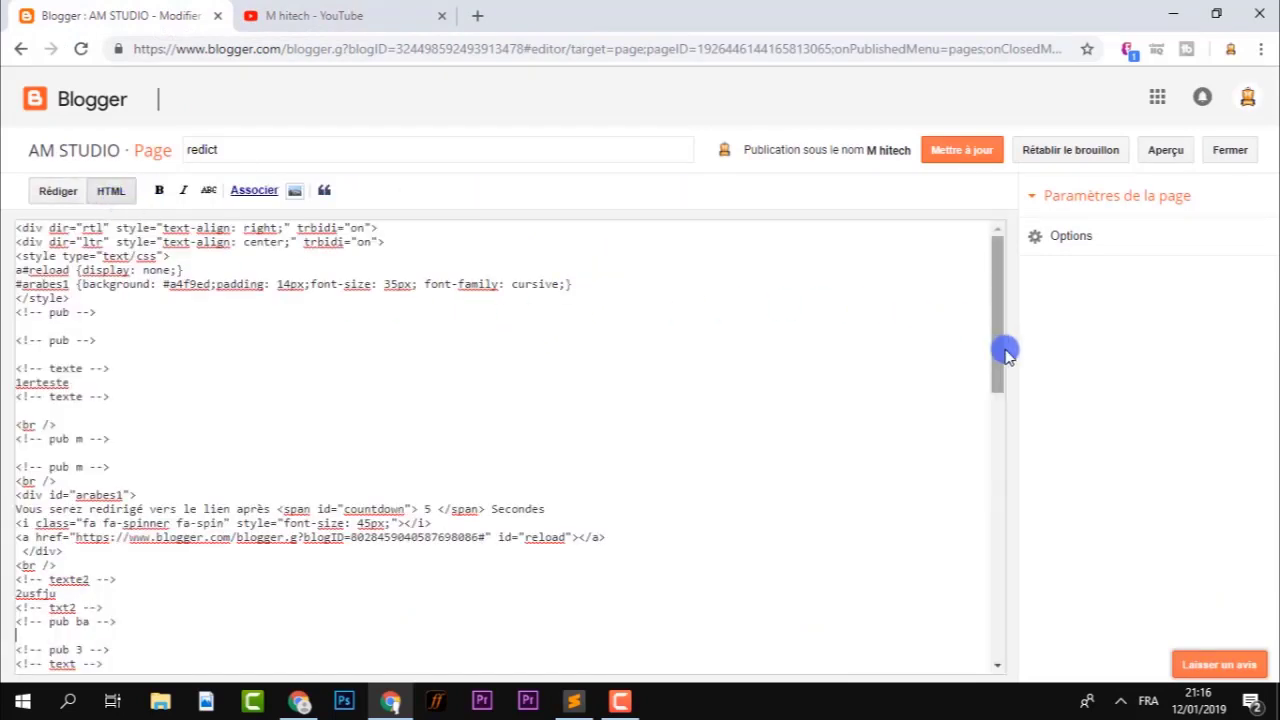
left_click_drag(62, 509, 198, 509)
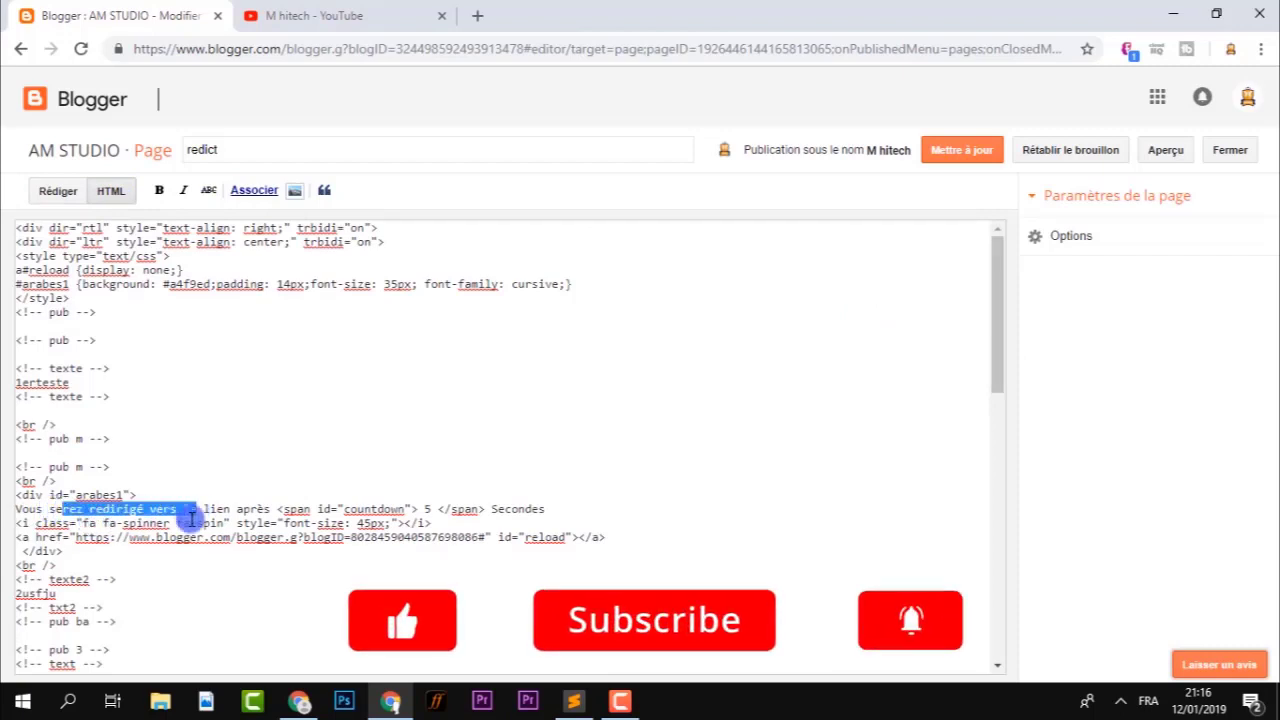
left_click(255, 509)
left_click_drag(424, 512, 433, 511)
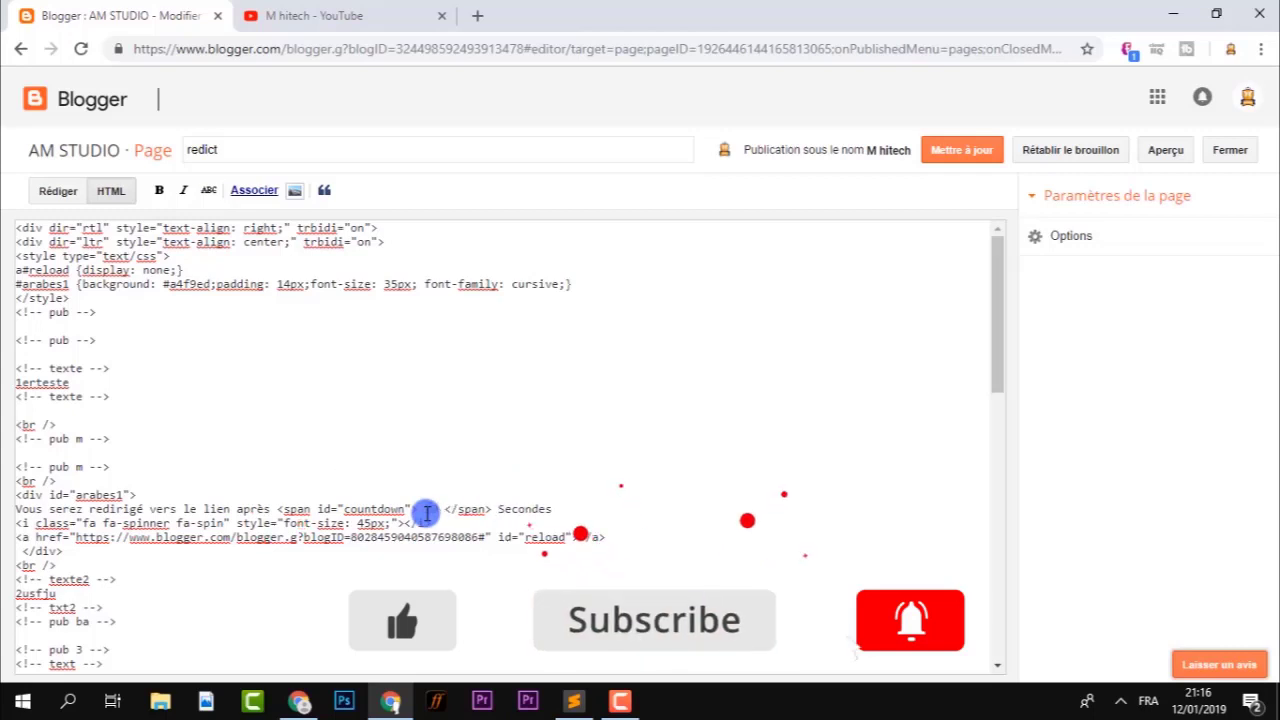
key("BackSpace")
type("20")
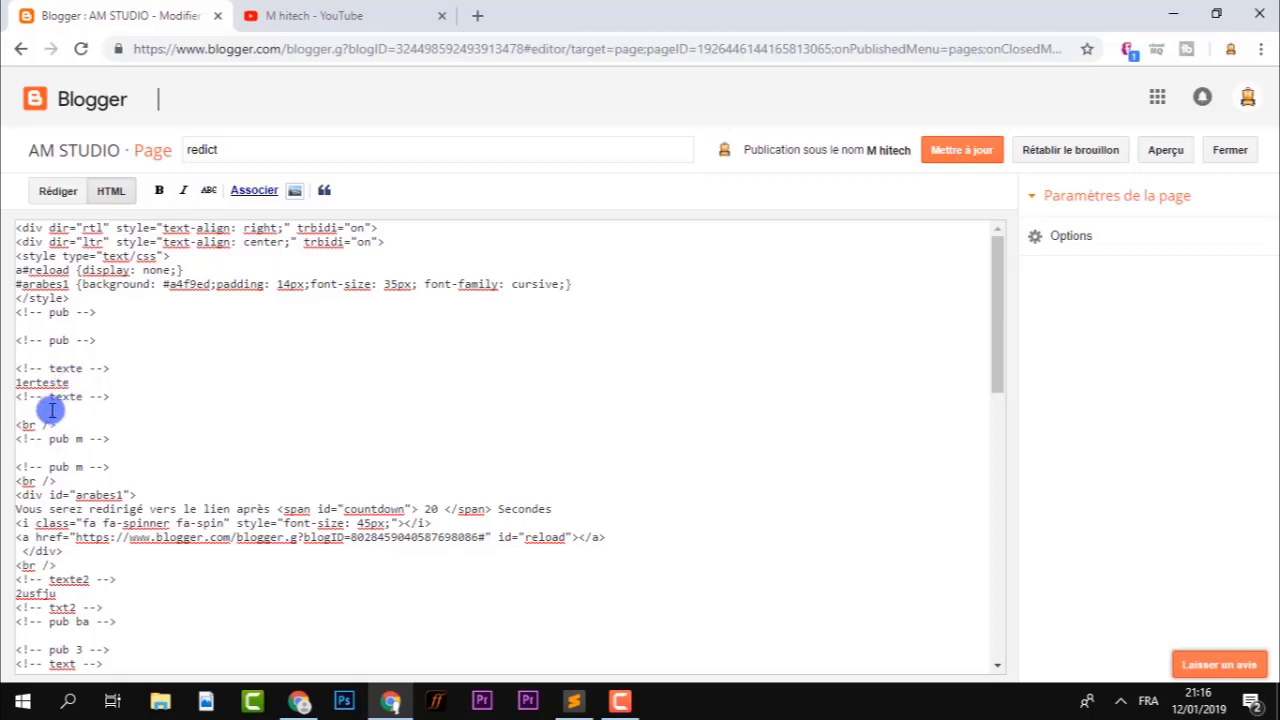
Step: Replace the 1erteste text with "soyez les bienvenue" and update the published redict page
double_click(31, 384)
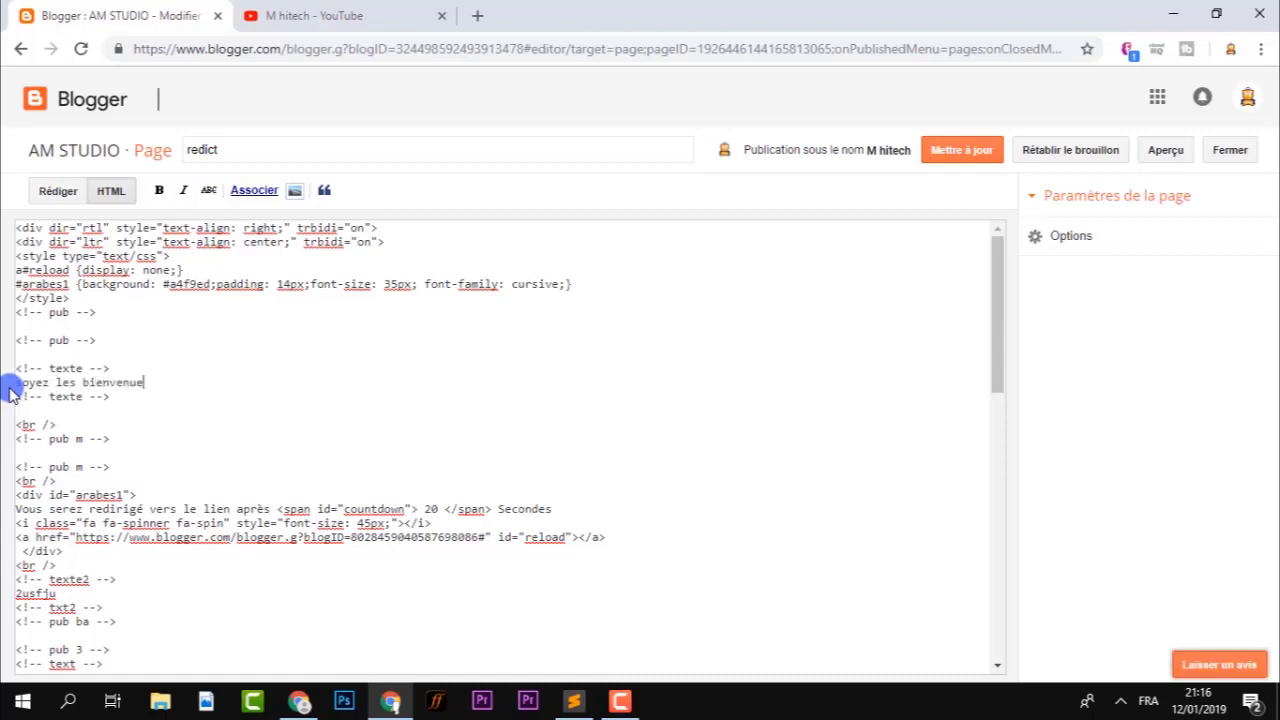
left_click(57, 190)
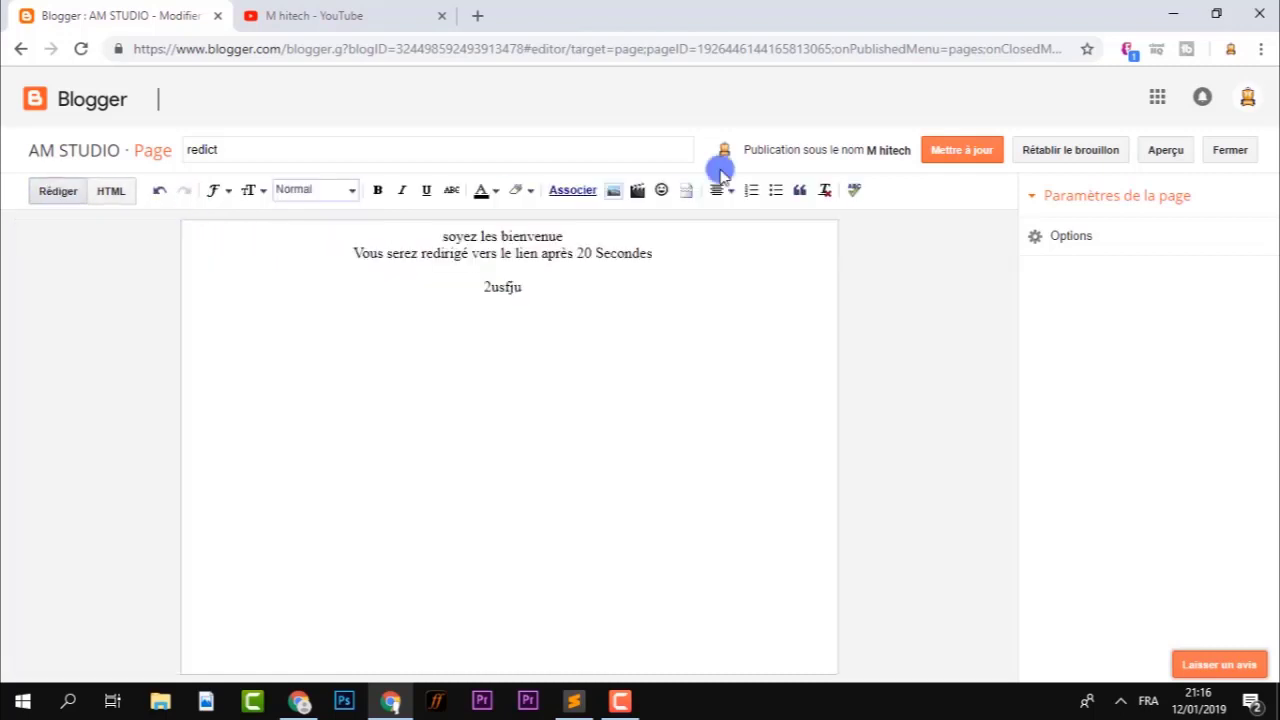
left_click(958, 152)
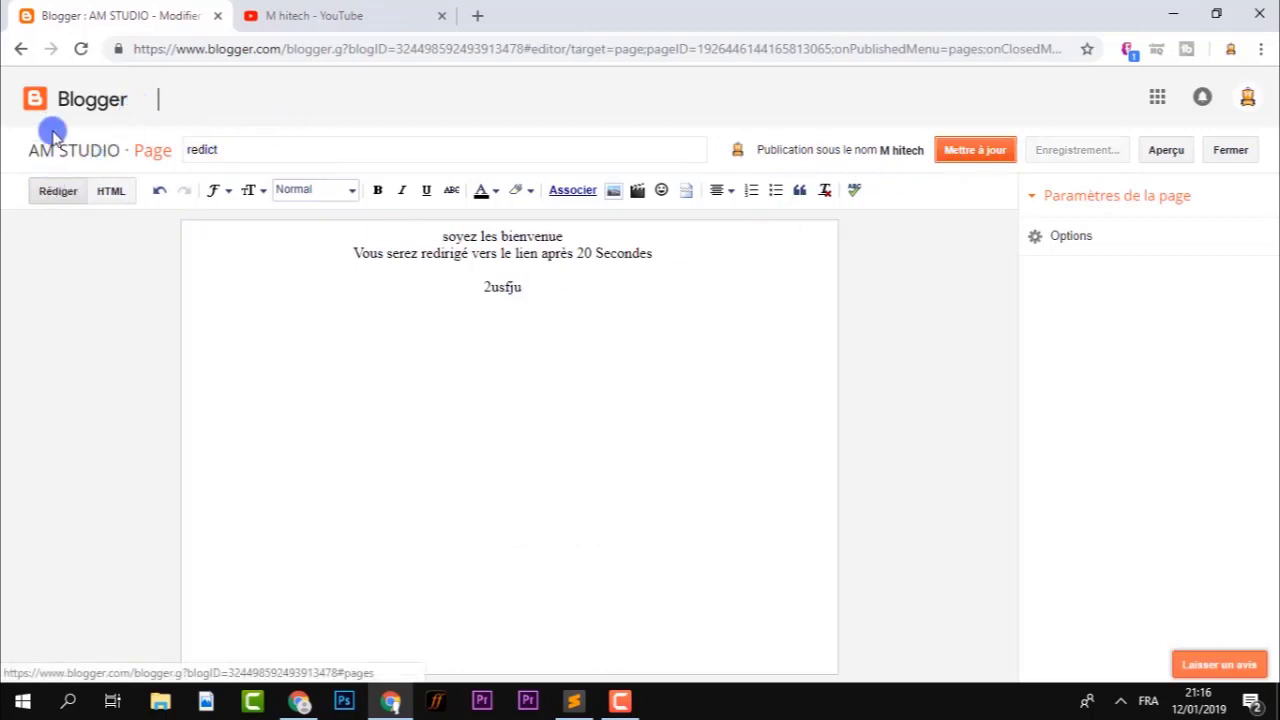
Step: View the published artic article and follow its m-hitech.com link to check the redirect page's welcome text and countdown
left_click(22, 50)
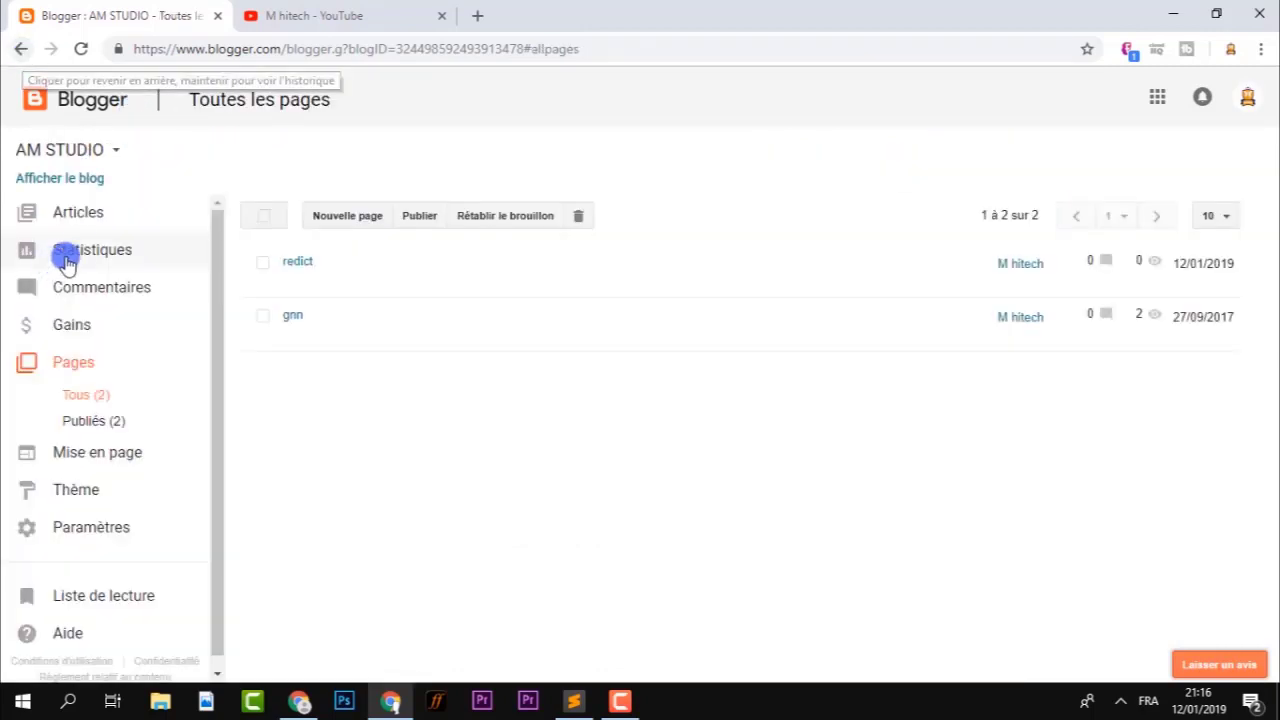
left_click(84, 212)
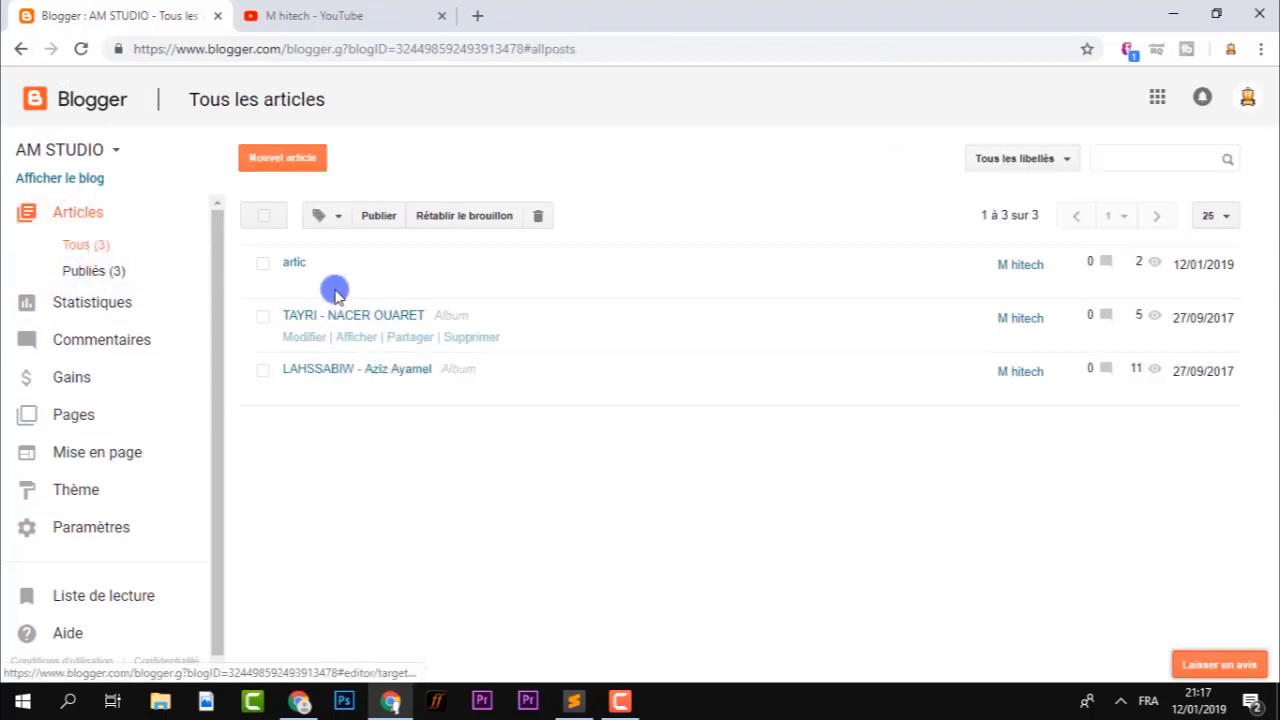
left_click(358, 284)
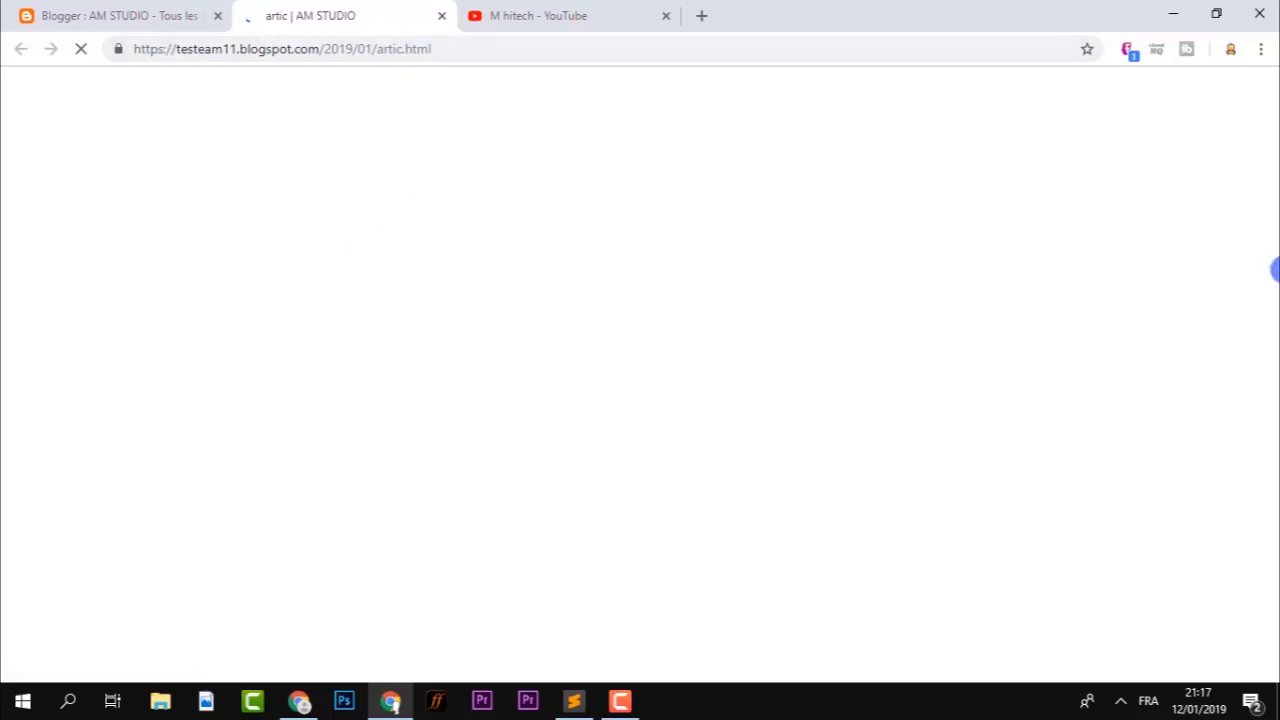
scroll(1272, 130, "down", 3)
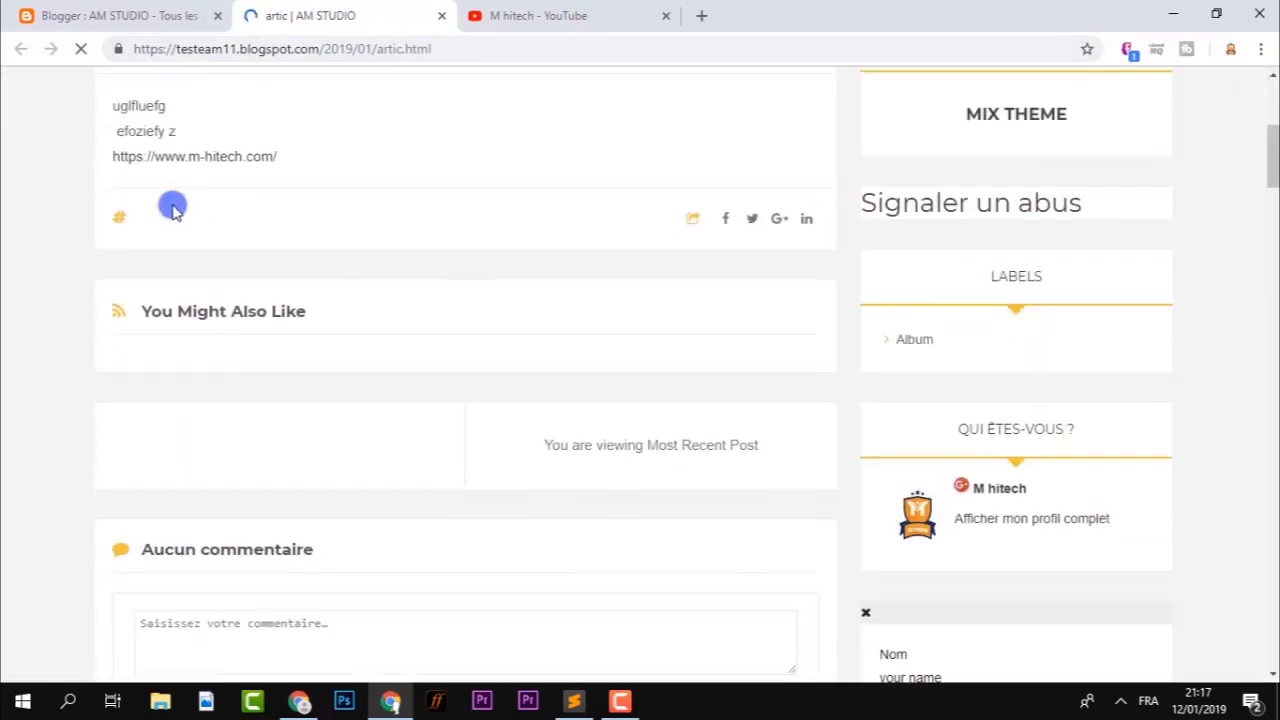
left_click(200, 157)
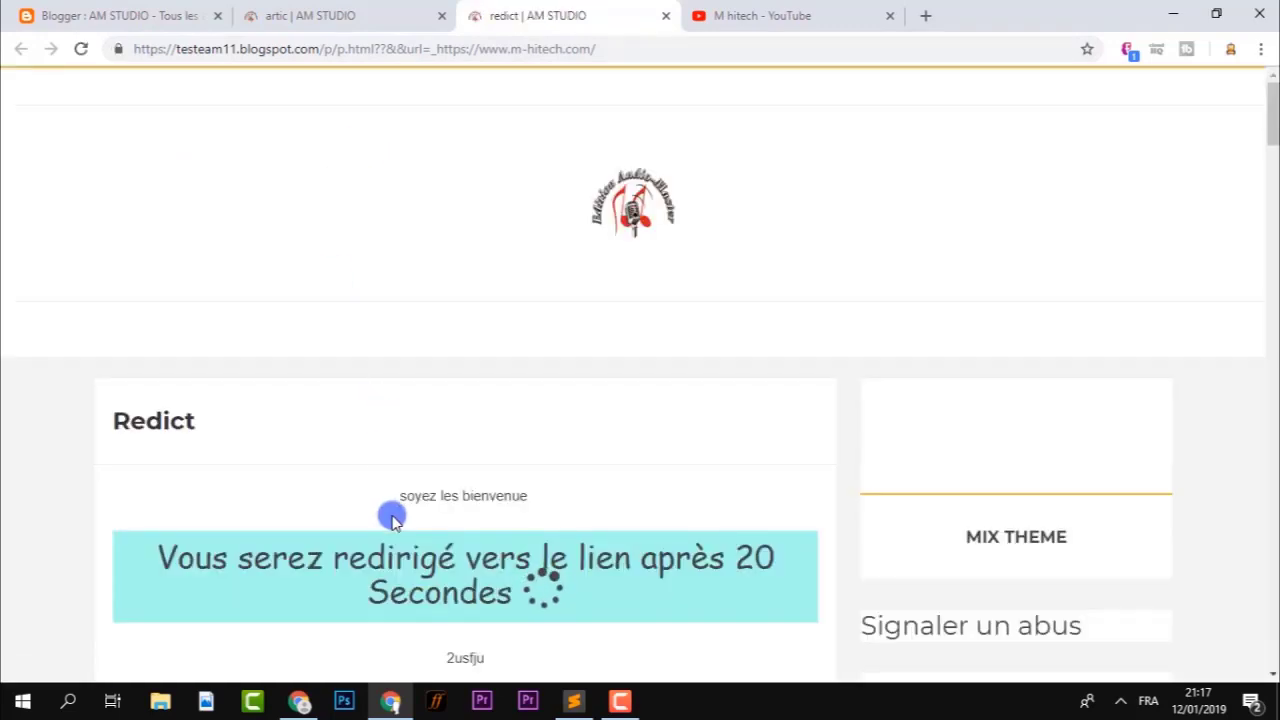
left_click_drag(415, 496, 511, 496)
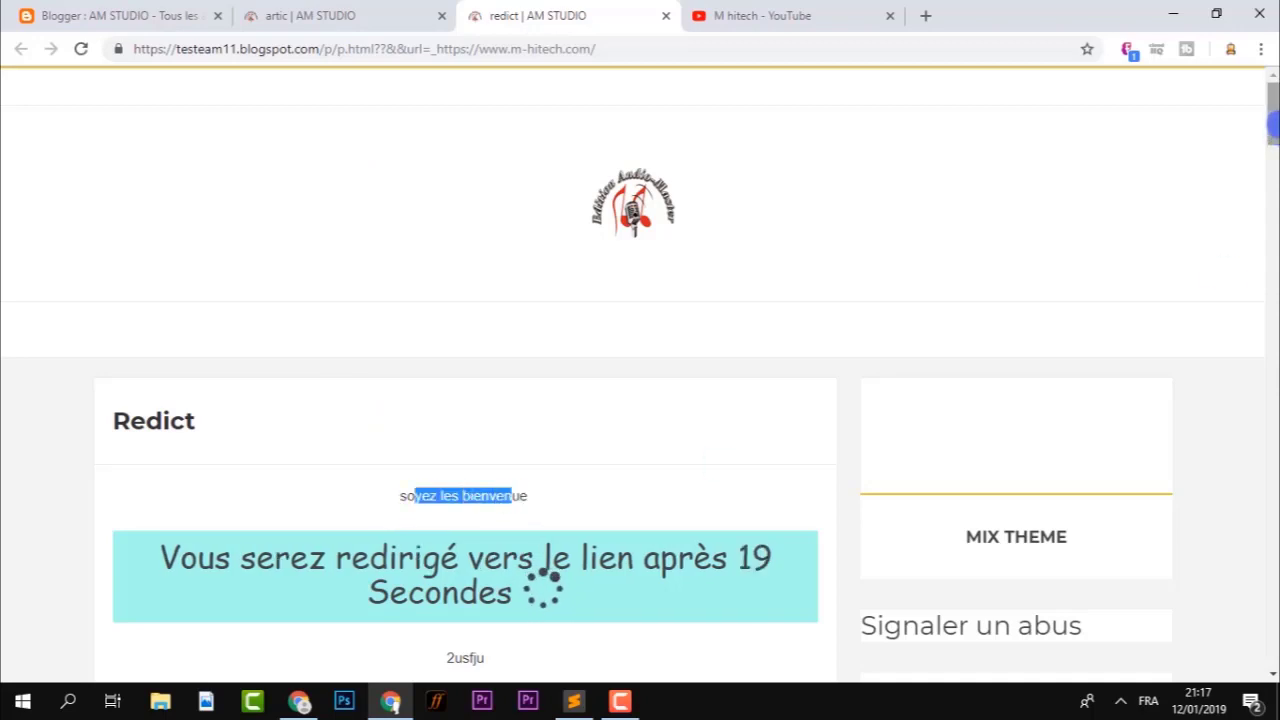
left_click_drag(1270, 132, 1270, 160)
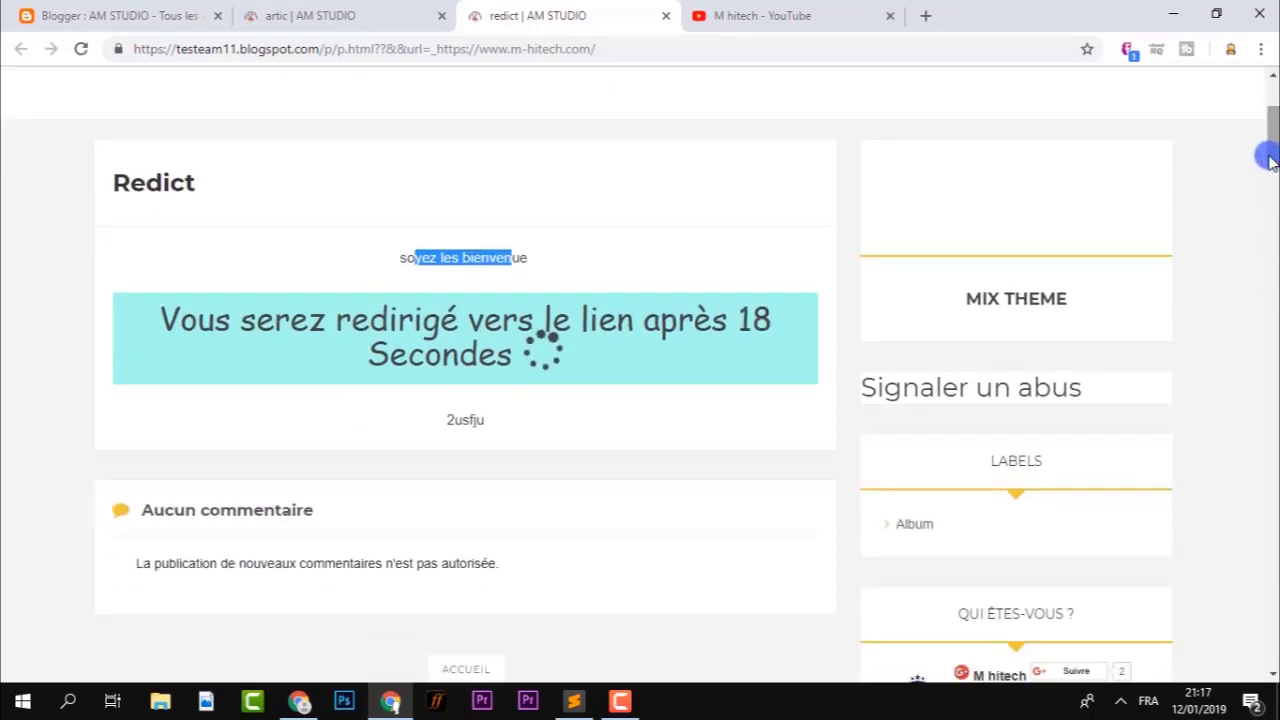